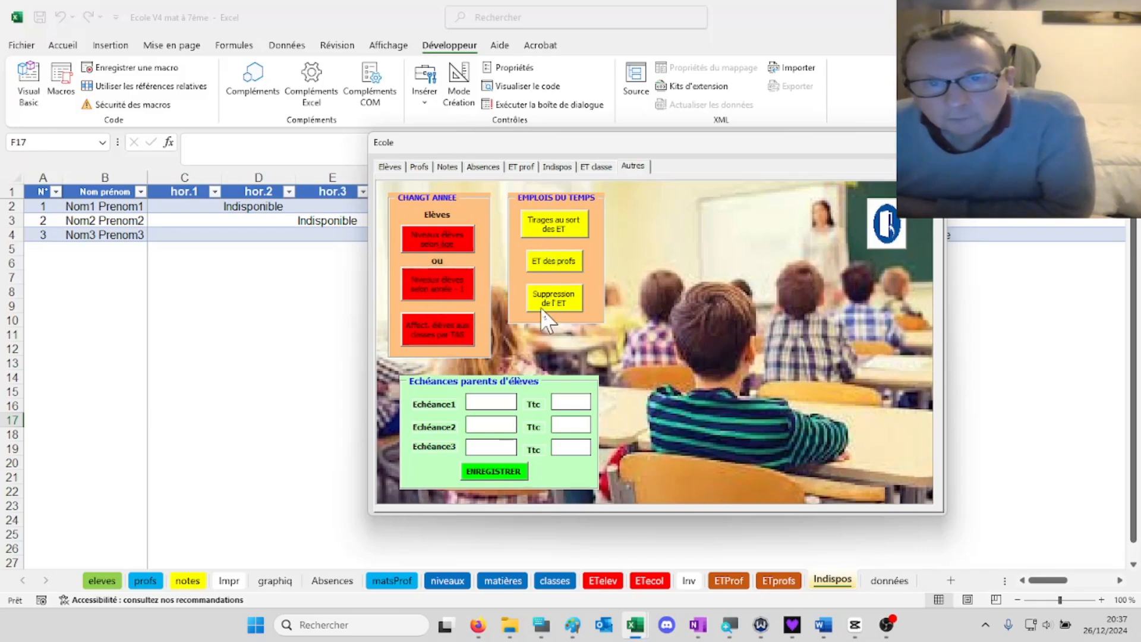
# Review the Elèves, Profs, Notes, Absences and ET prof pages of the Ecole form
pyautogui.click(392, 167)
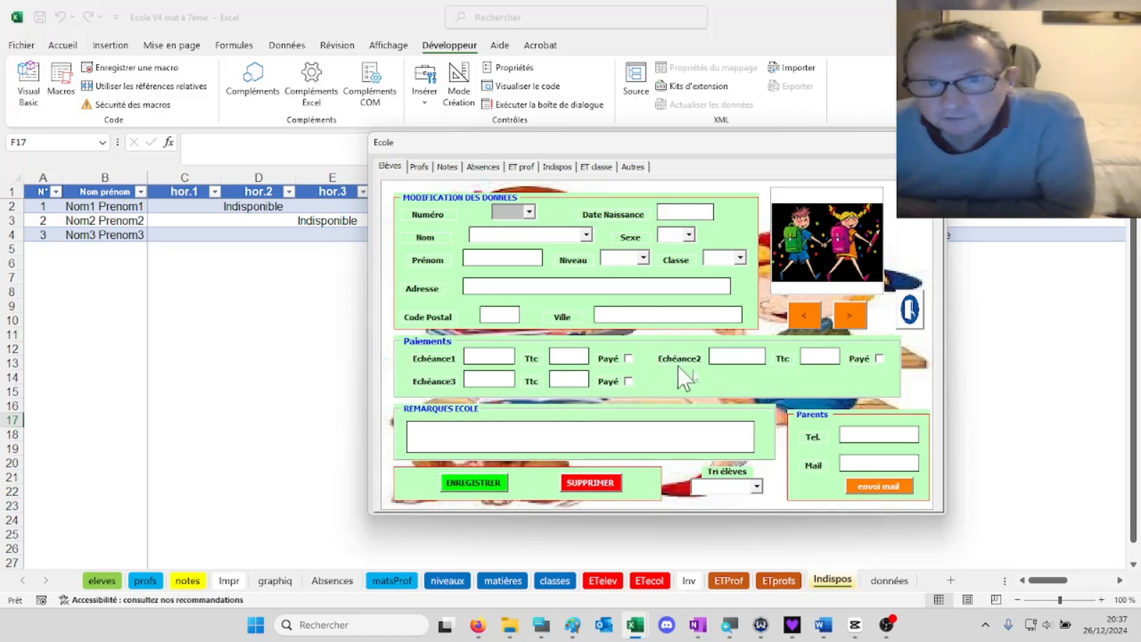
pyautogui.click(419, 167)
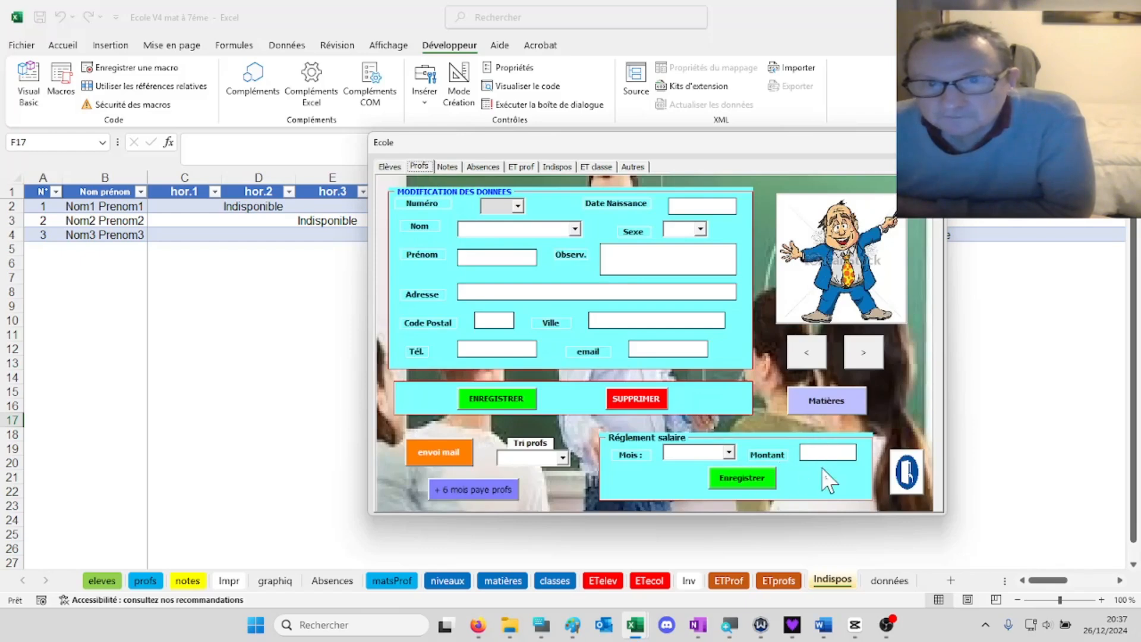
pyautogui.click(448, 165)
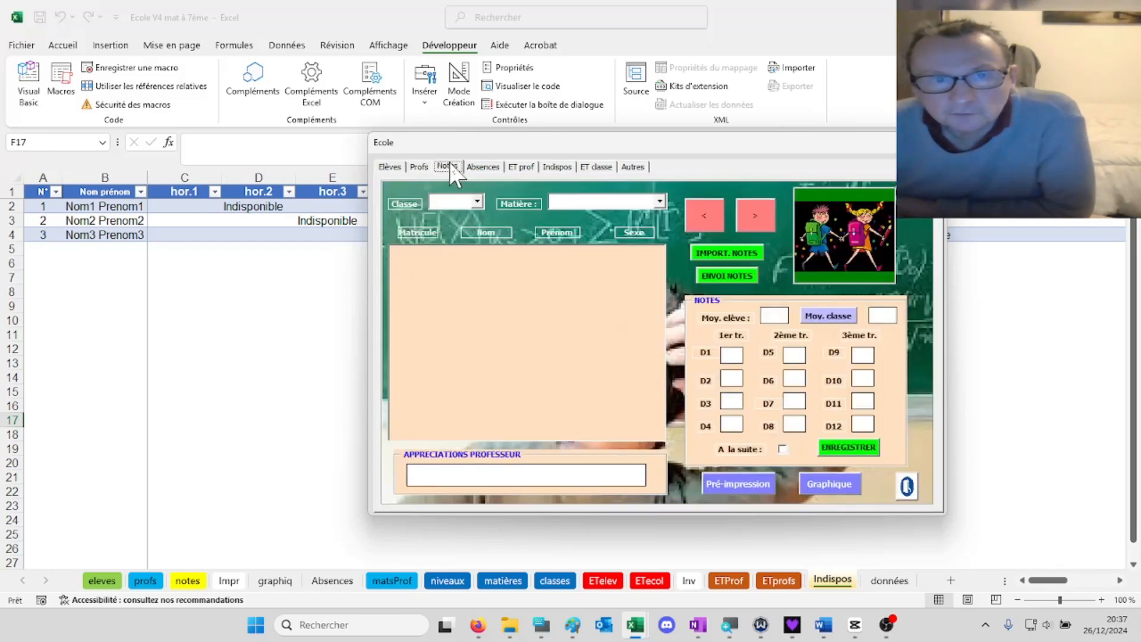
pyautogui.click(484, 167)
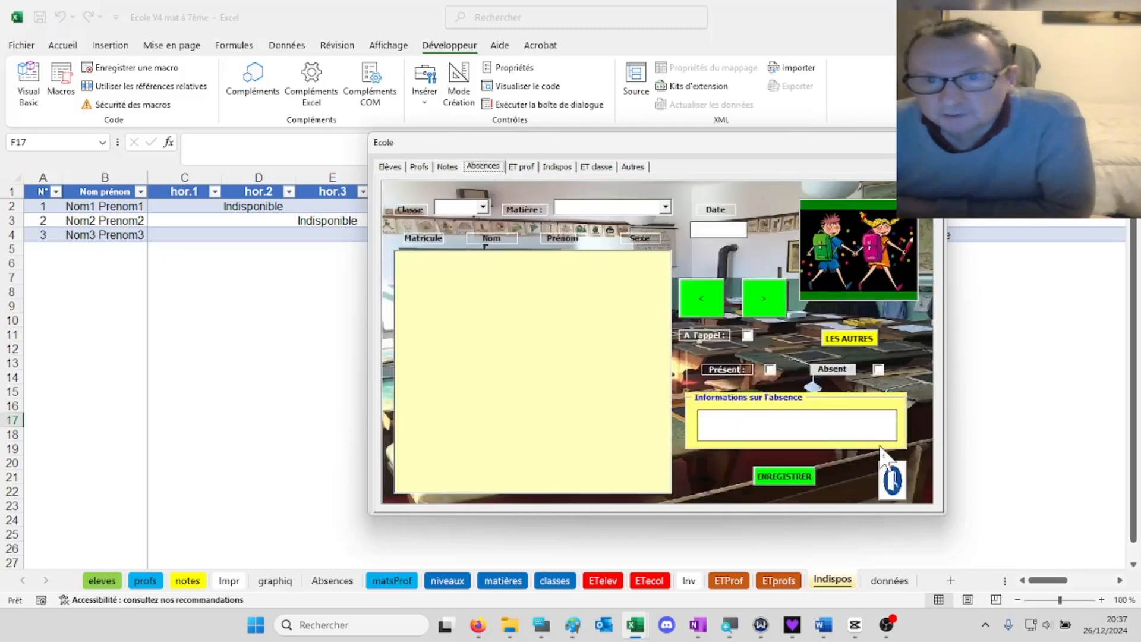
pyautogui.click(524, 169)
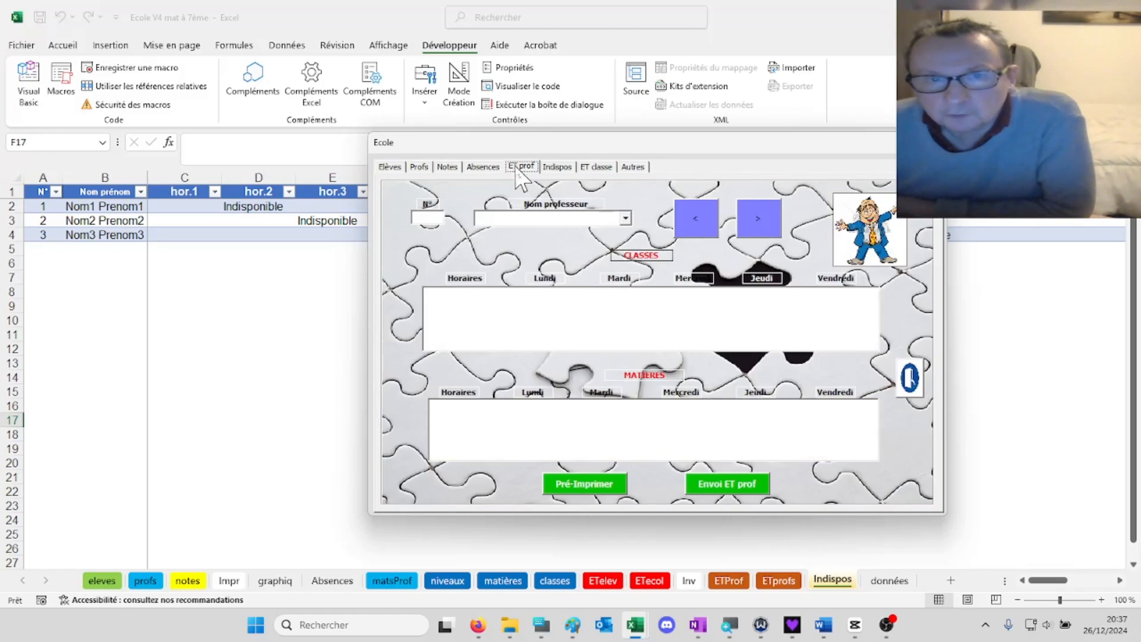
# Bring up the ETProf sheet behind the form and review the form's ET classe, Indispos and Autres pages
pyautogui.click(739, 585)
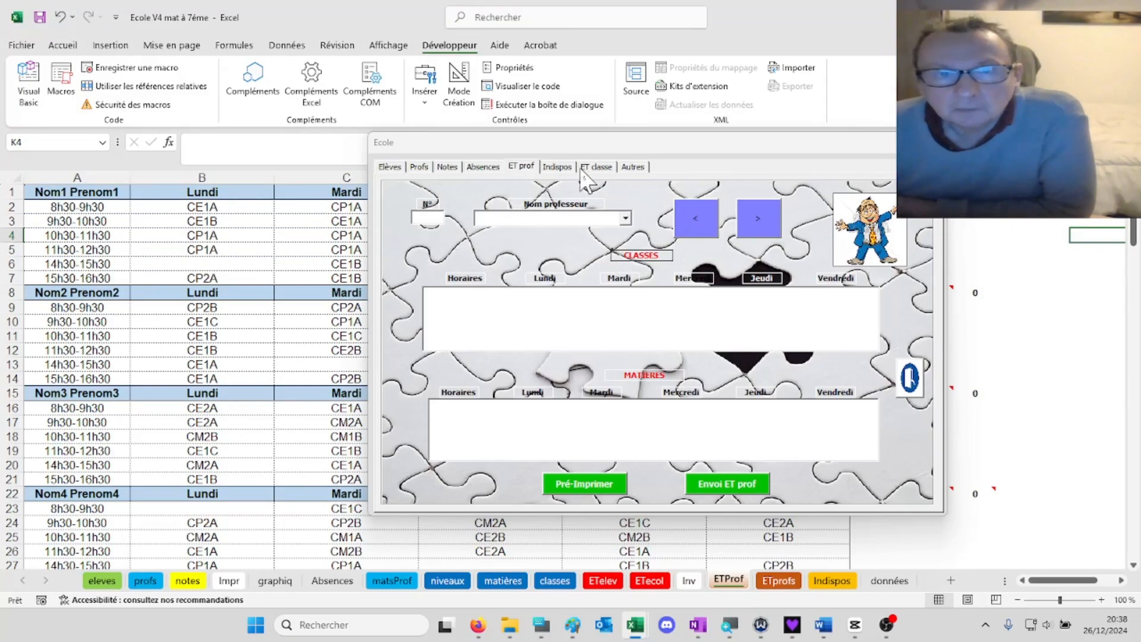
pyautogui.click(597, 167)
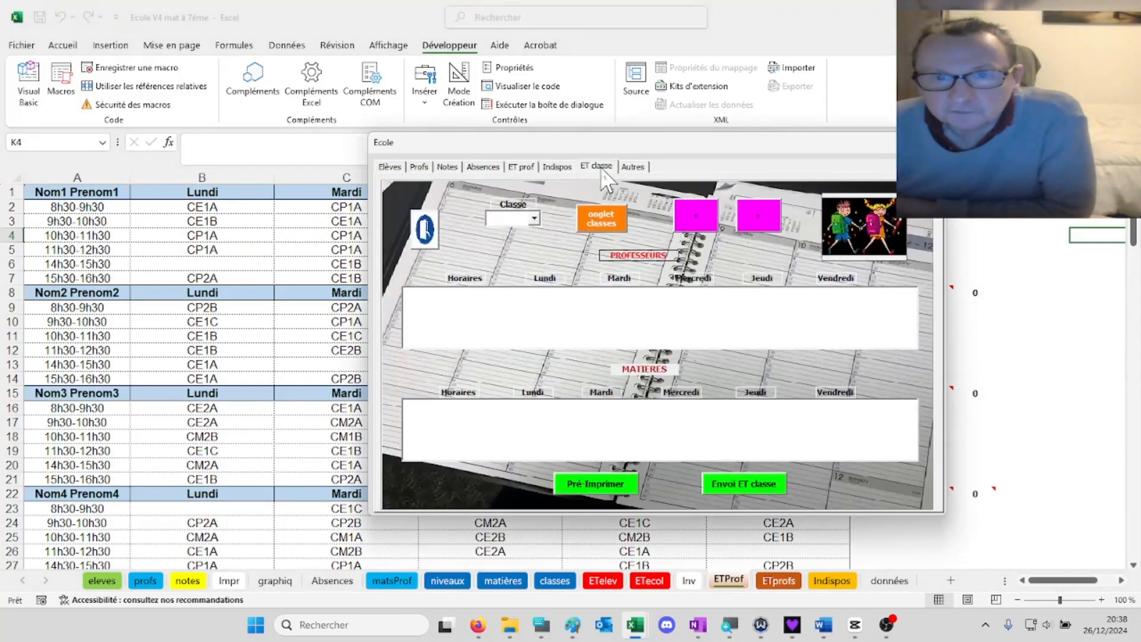
pyautogui.click(558, 168)
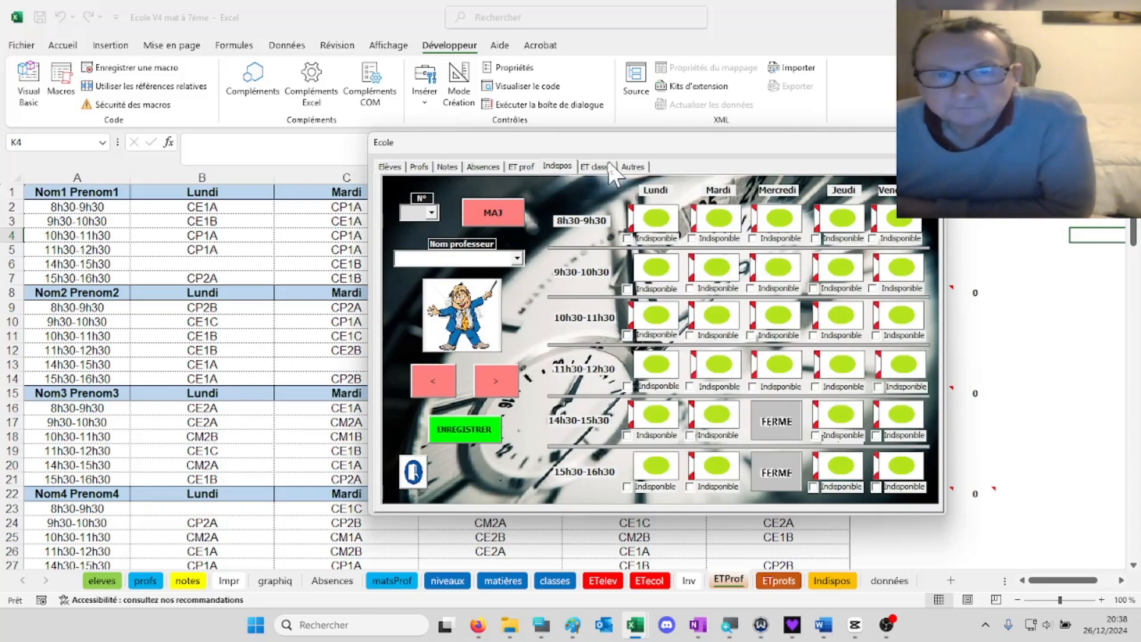
pyautogui.click(634, 167)
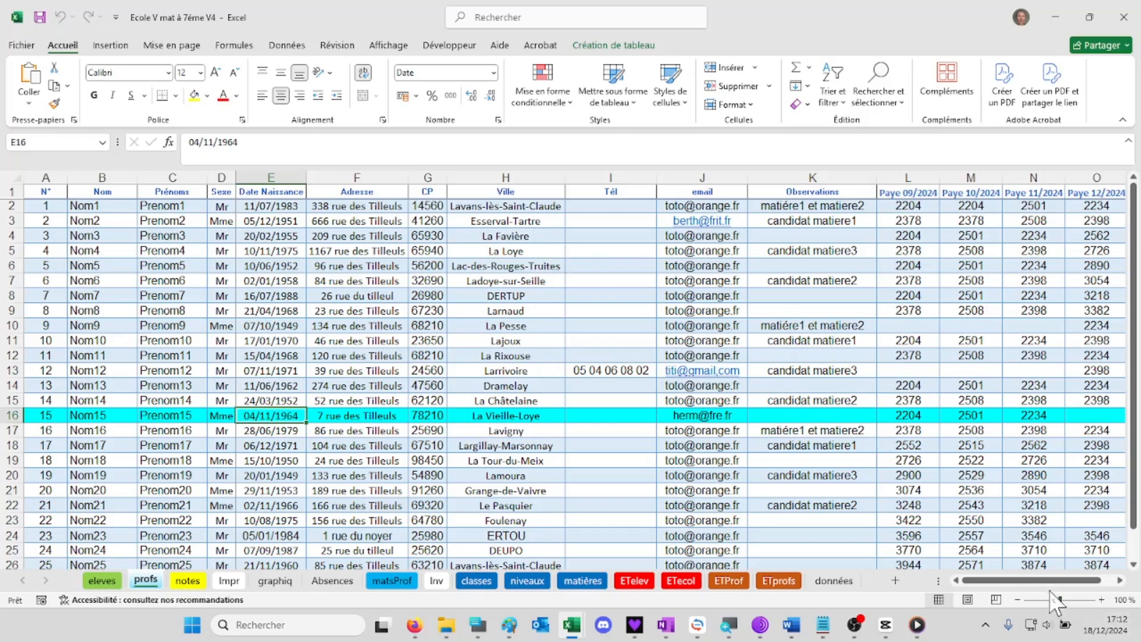
# Open the Ecole form from the profs sheet, show its Autres page and move the form aside
pyautogui.click(421, 259)
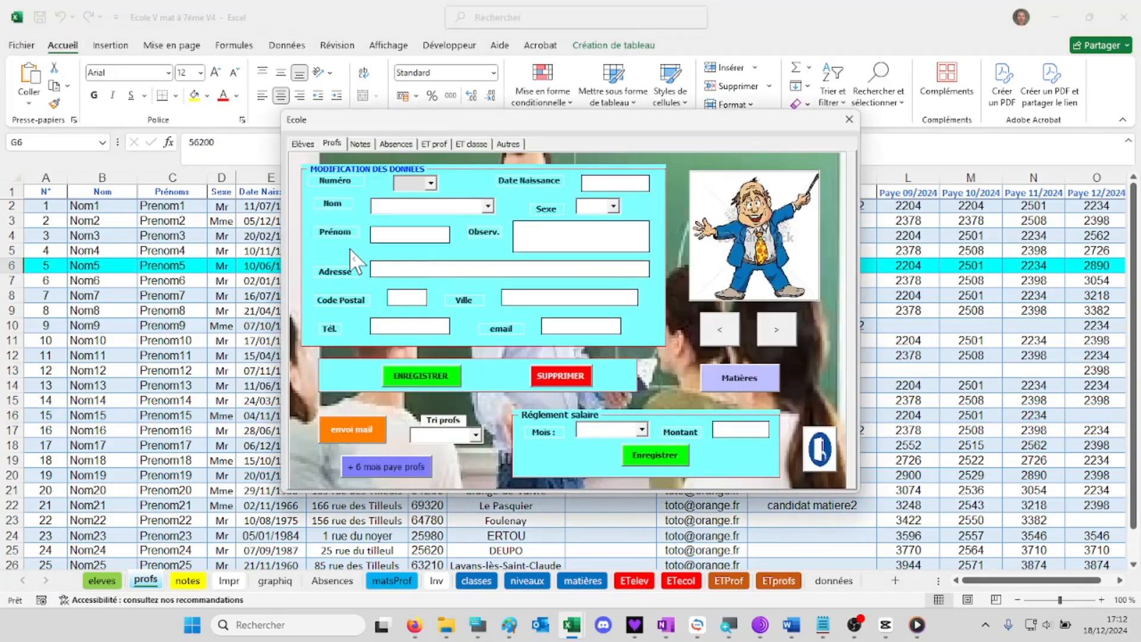
pyautogui.click(509, 144)
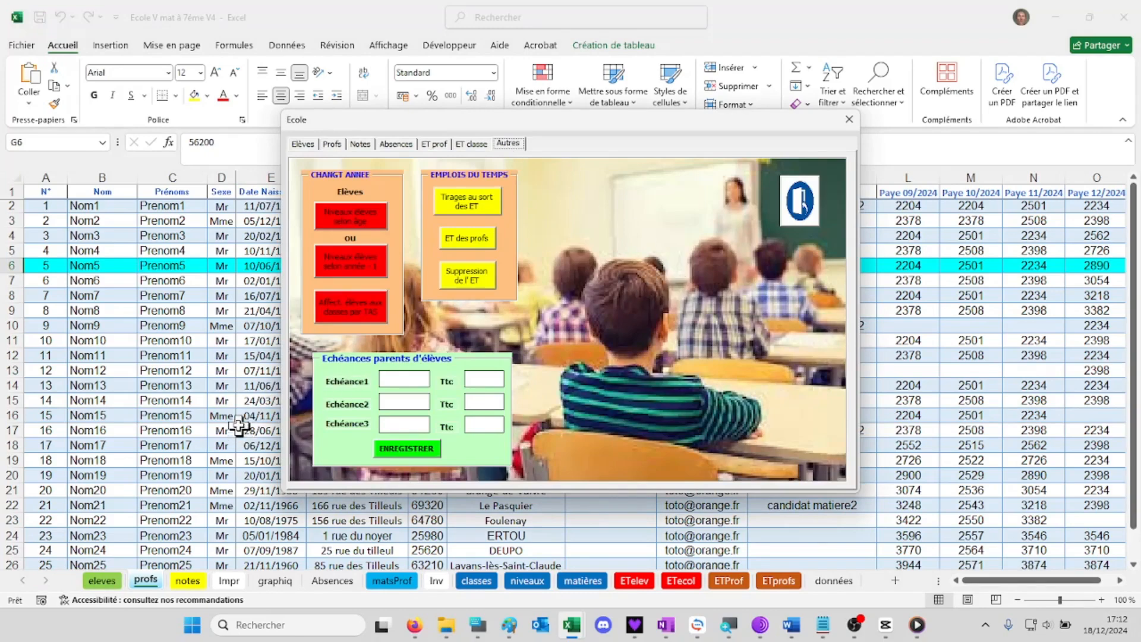
pyautogui.moveTo(504, 122); pyautogui.dragTo(613, 174)
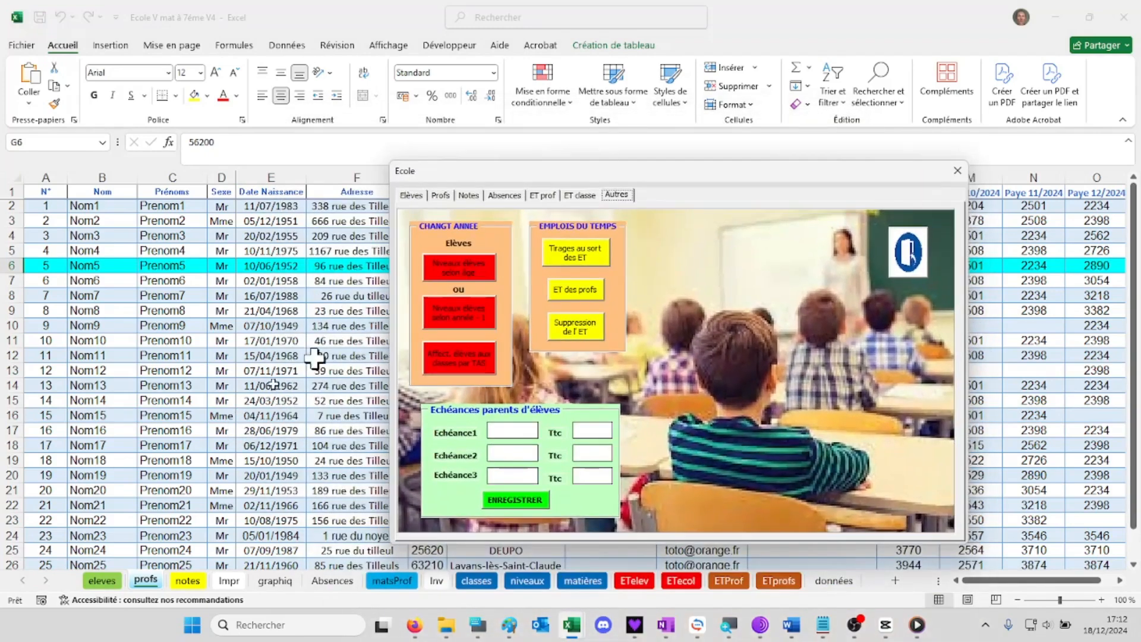
# Show the eleves sheet and reposition the Ecole form to view the pupils' Niveau and Classe columns
pyautogui.click(107, 581)
pyautogui.moveTo(695, 176); pyautogui.dragTo(547, 398)
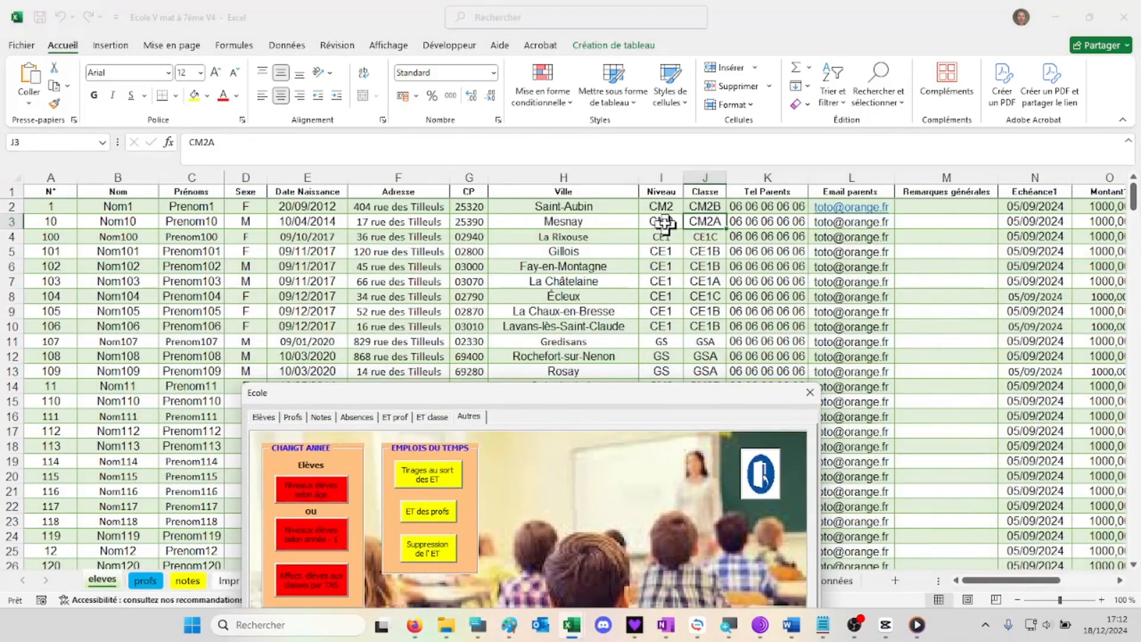
pyautogui.moveTo(647, 408); pyautogui.dragTo(434, 144)
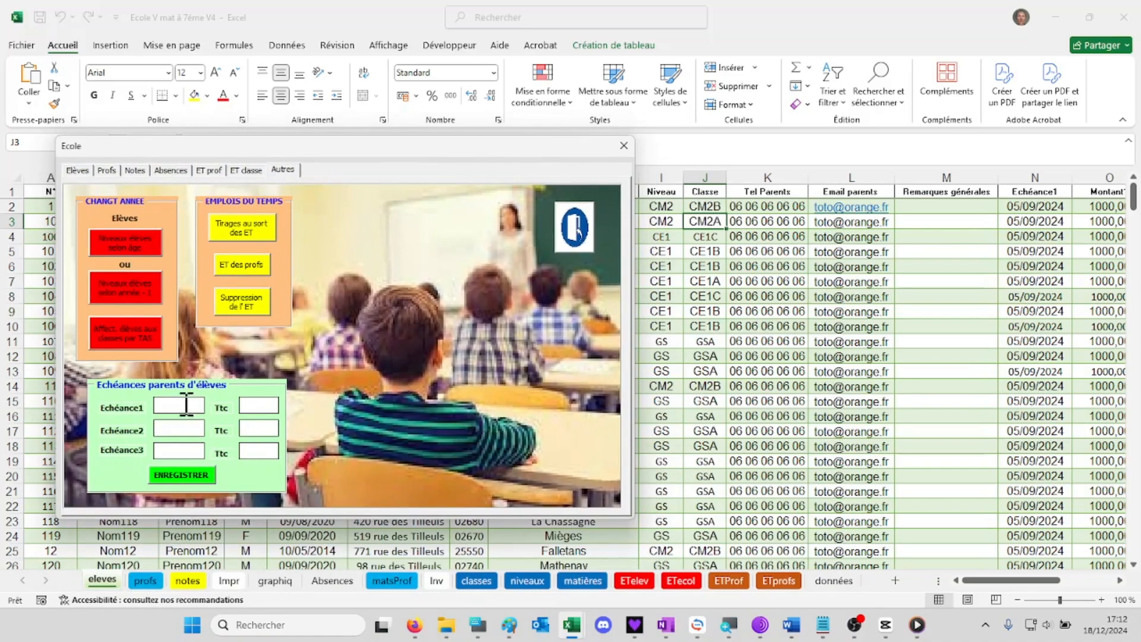
pyautogui.moveTo(476, 151); pyautogui.dragTo(838, 290)
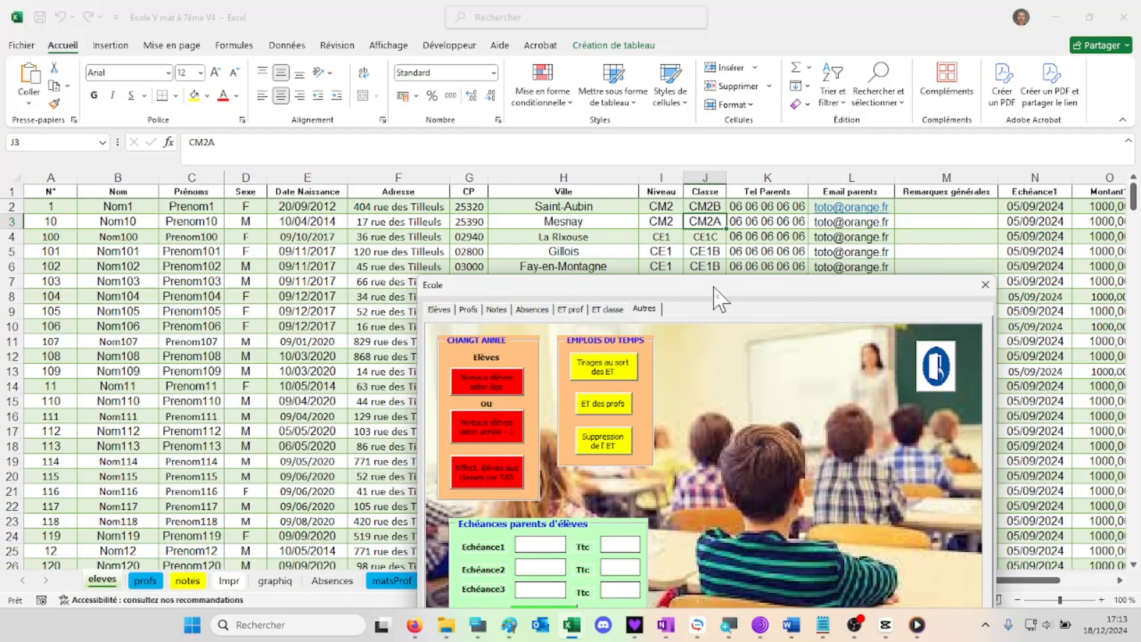
pyautogui.moveTo(714, 288); pyautogui.dragTo(553, 190)
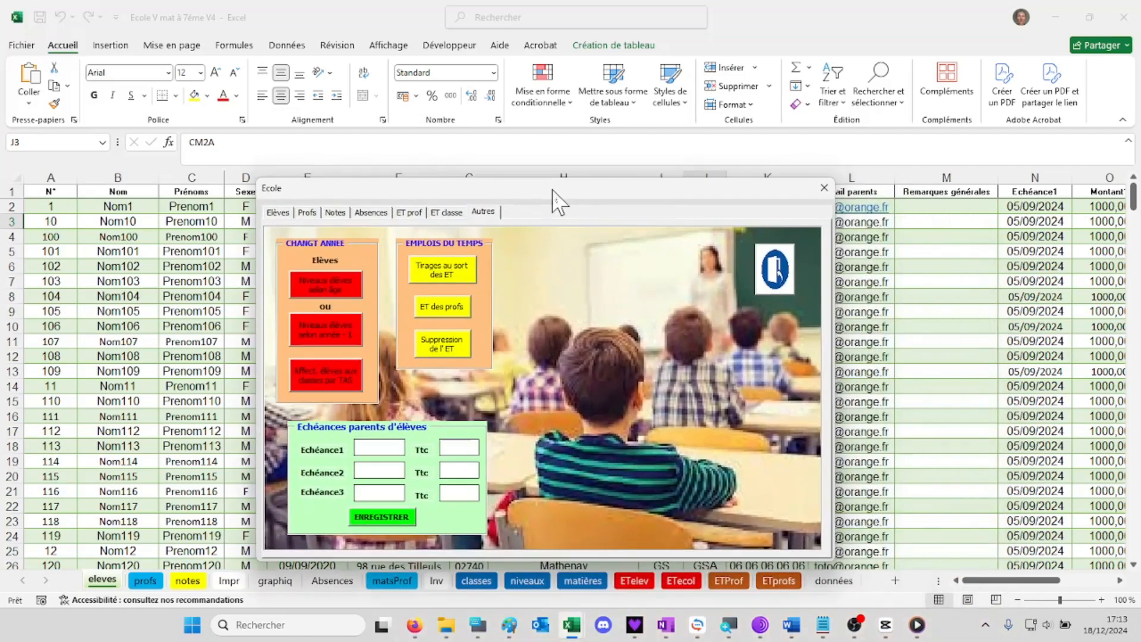
# Assign all pupils to levels according to their age and accept the confirmation
pyautogui.click(325, 290)
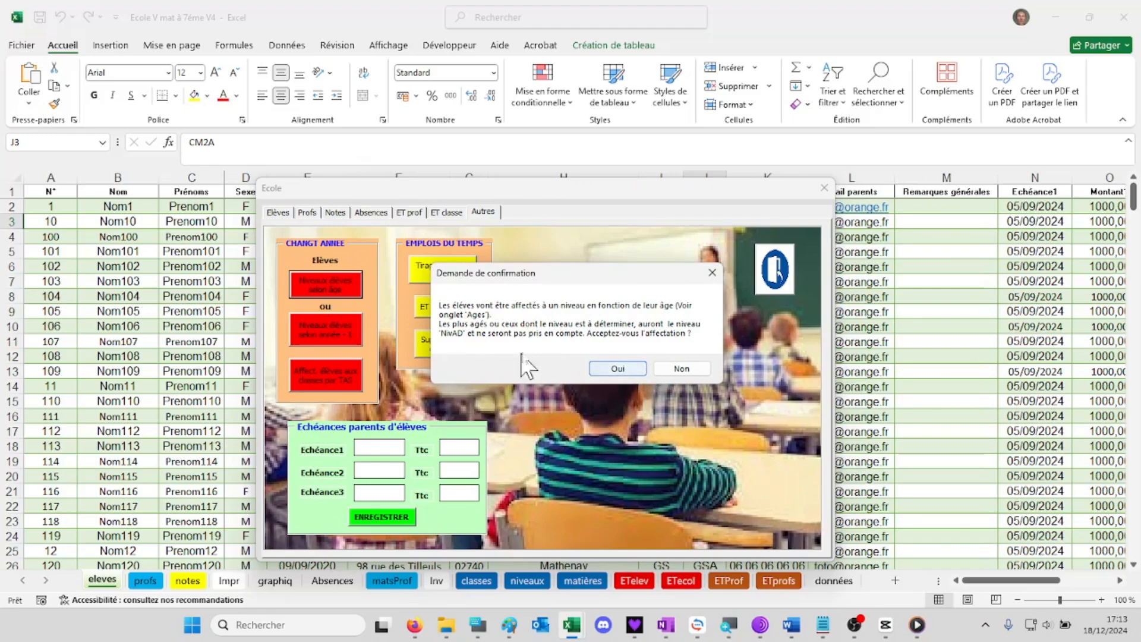
pyautogui.click(617, 368)
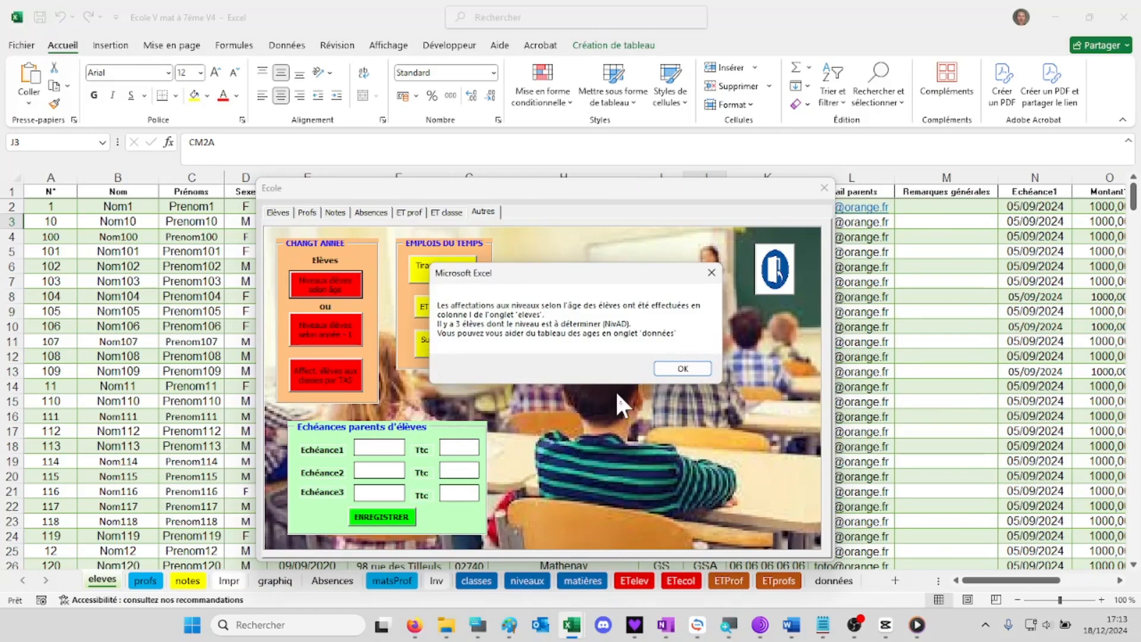
pyautogui.click(683, 368)
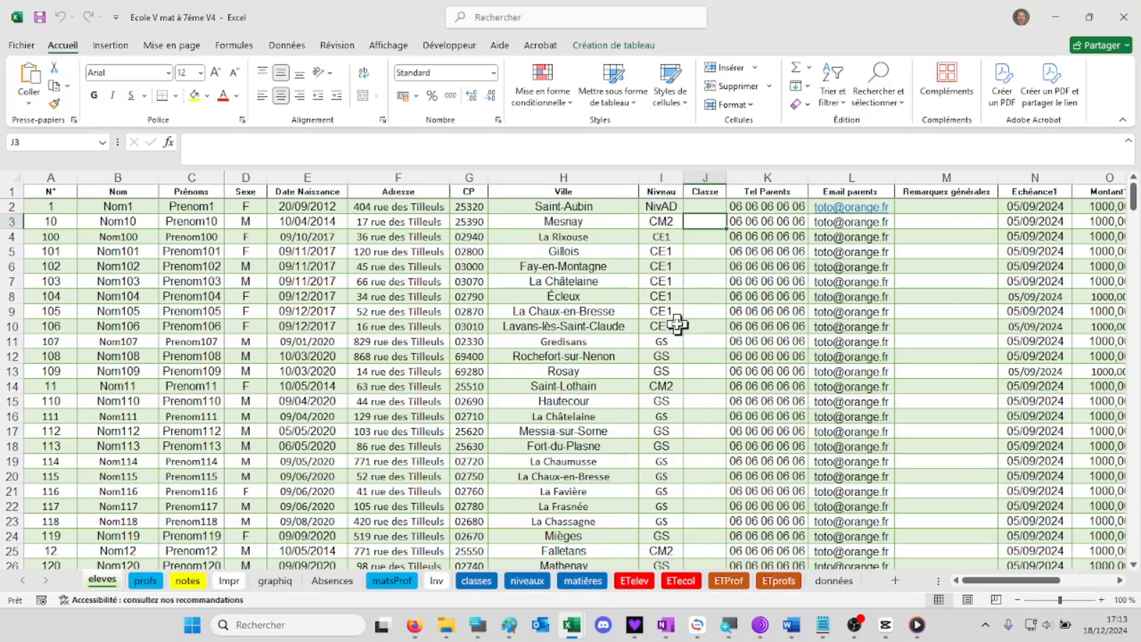
# Select the first pupil's NivAD level cell and consult the age and birth-year table on the données sheet
pyautogui.click(660, 208)
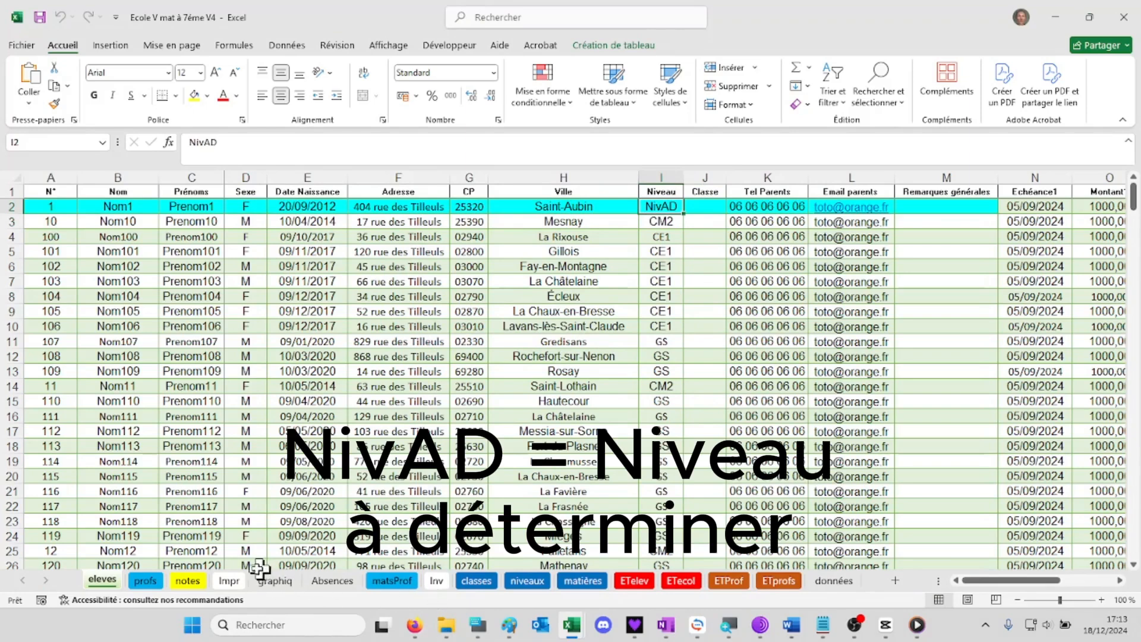
pyautogui.click(834, 581)
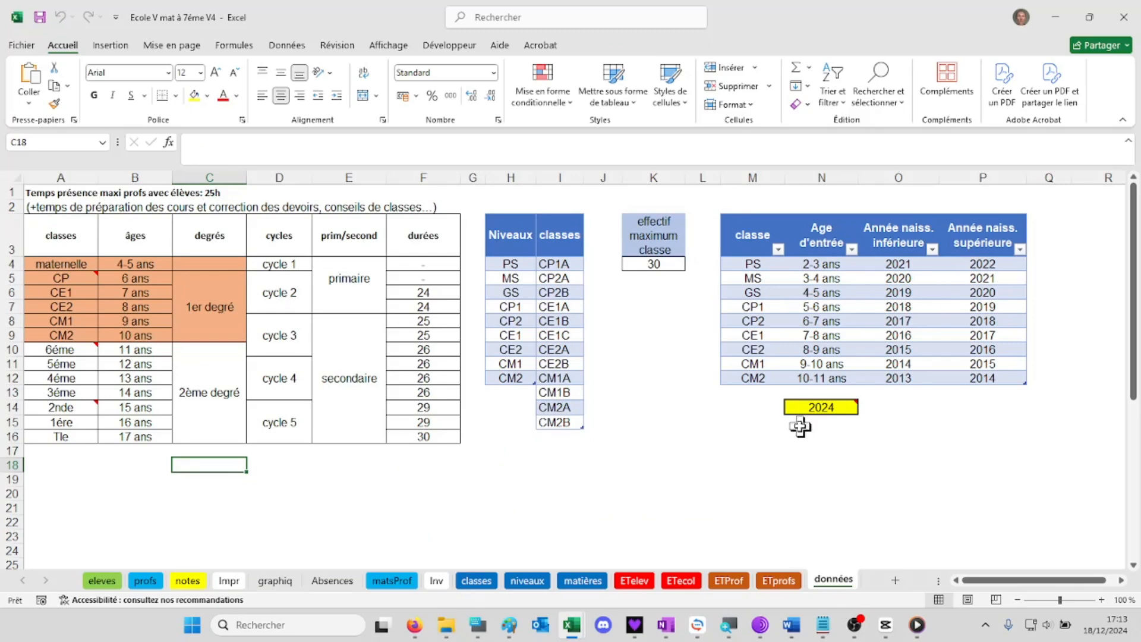
pyautogui.moveTo(821, 410)
# Set the first pupil's Niveau on the eleves sheet to CM2
pyautogui.click(102, 580)
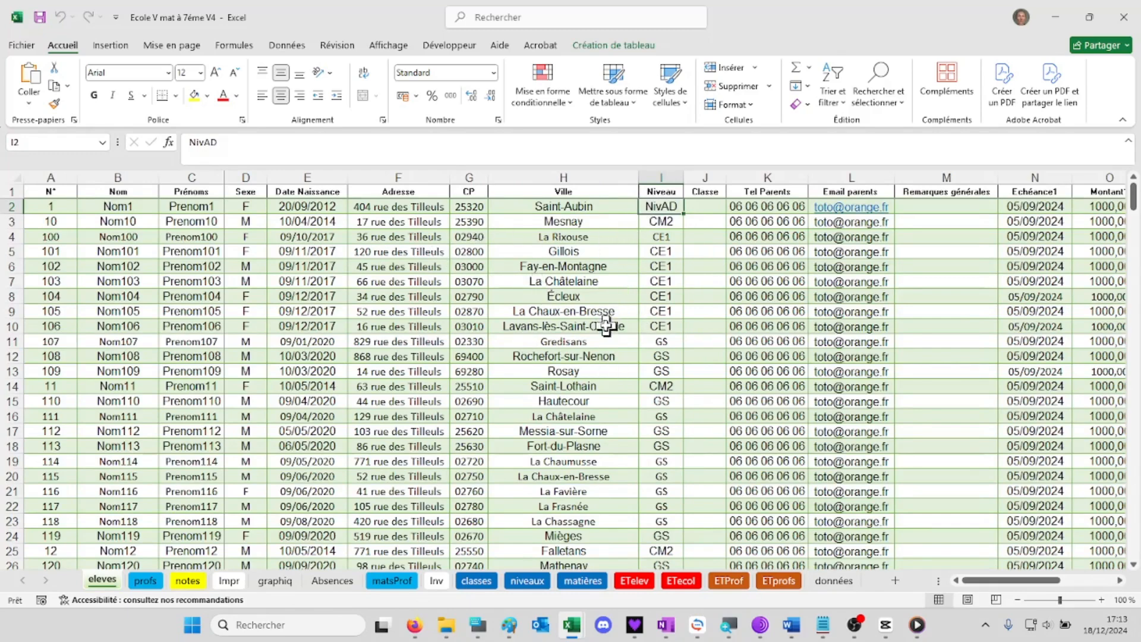
pyautogui.press('capslock')
pyautogui.write('CM2')
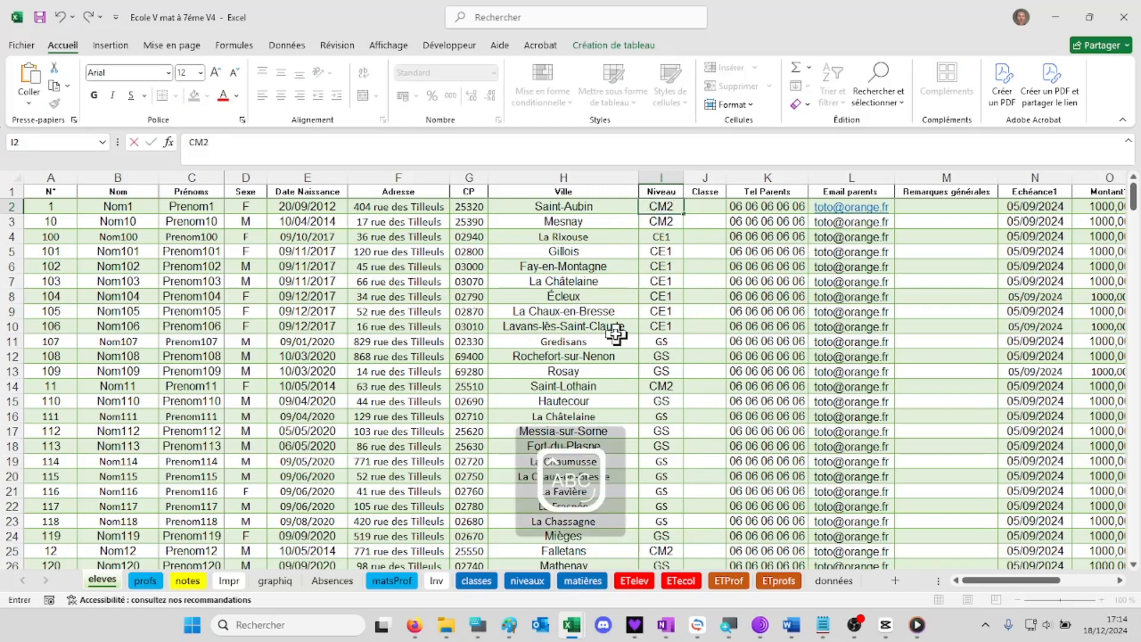
pyautogui.press('Return')
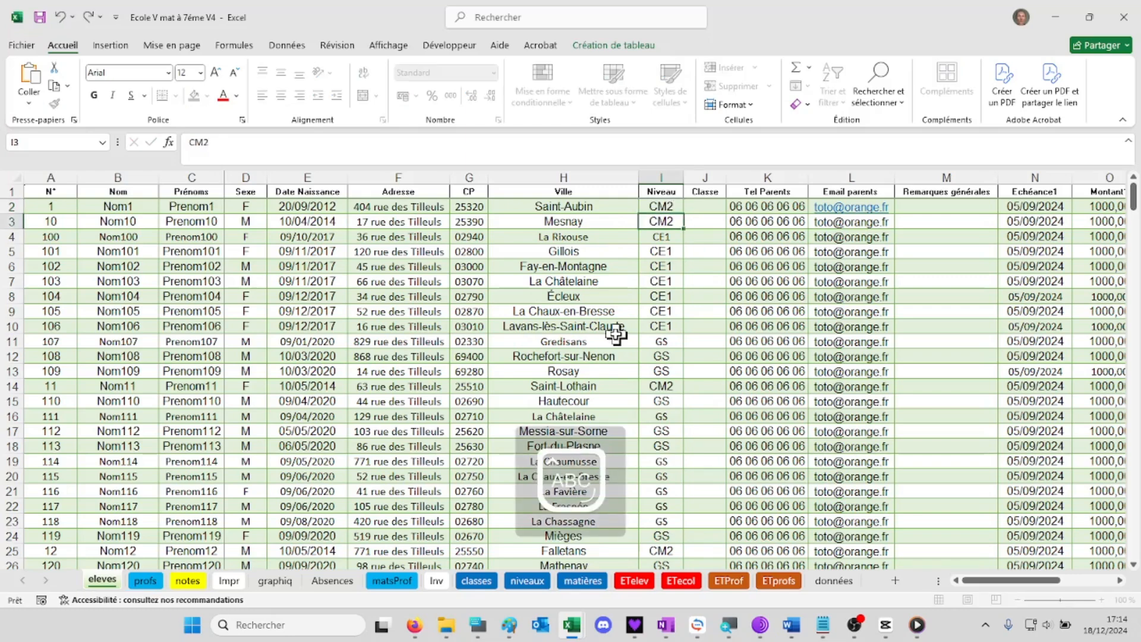
# Reopen the Ecole form on its Autres page from the eleves sheet and move it clear of the Niveau and Classe columns
pyautogui.scroll(-12, 752, 369)
pyautogui.scroll(-4, 752, 370)
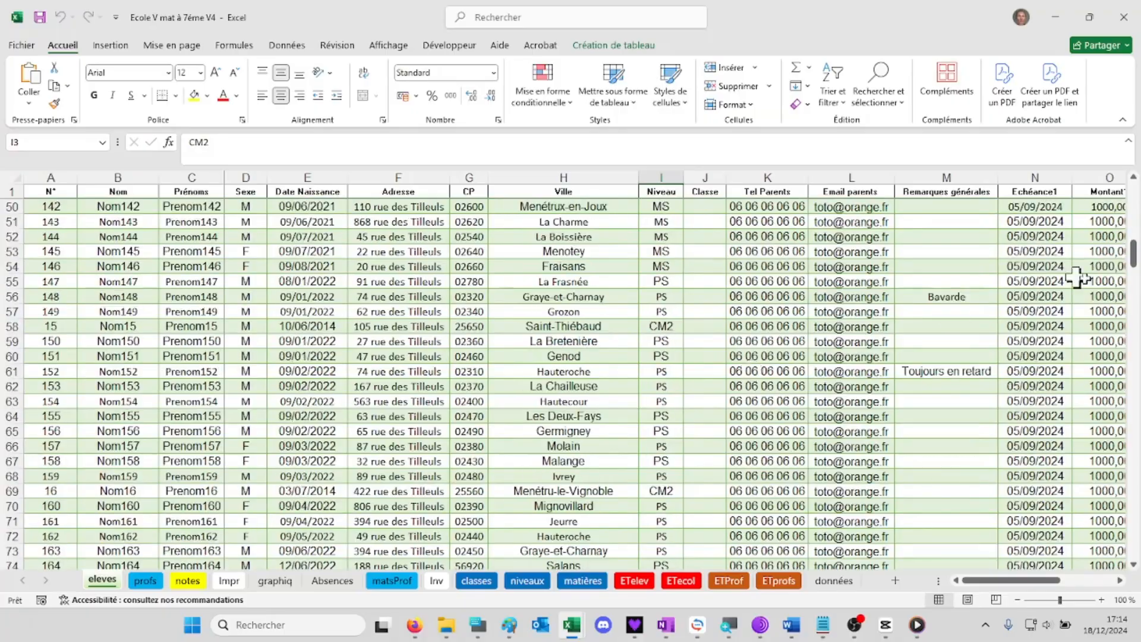
pyautogui.moveTo(1134, 262); pyautogui.dragTo(1135, 197)
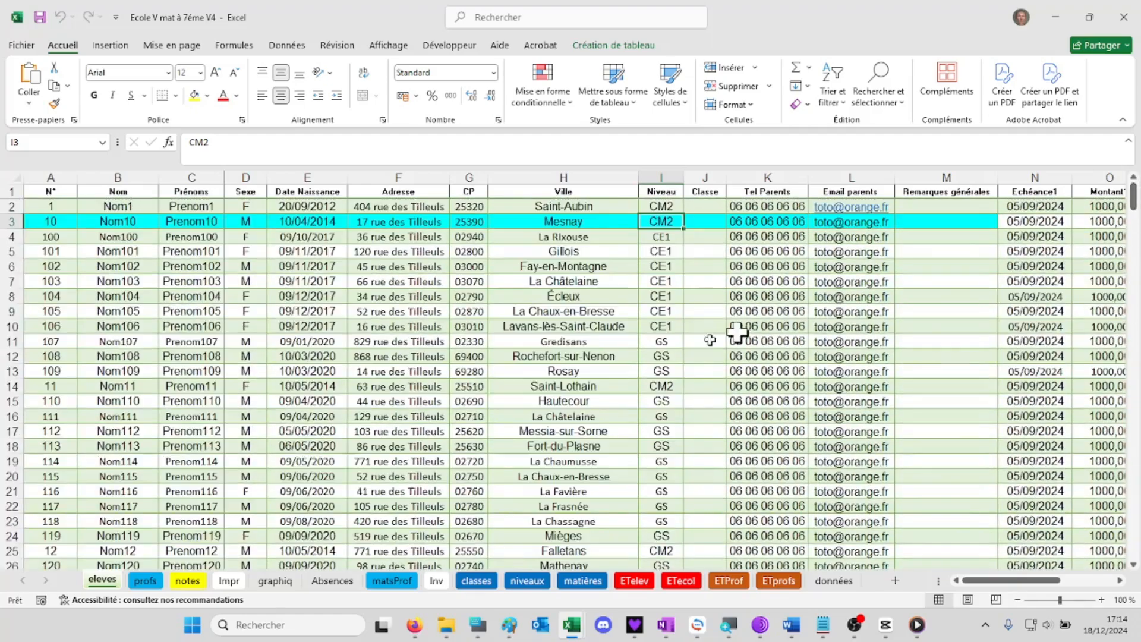
pyautogui.click(550, 273)
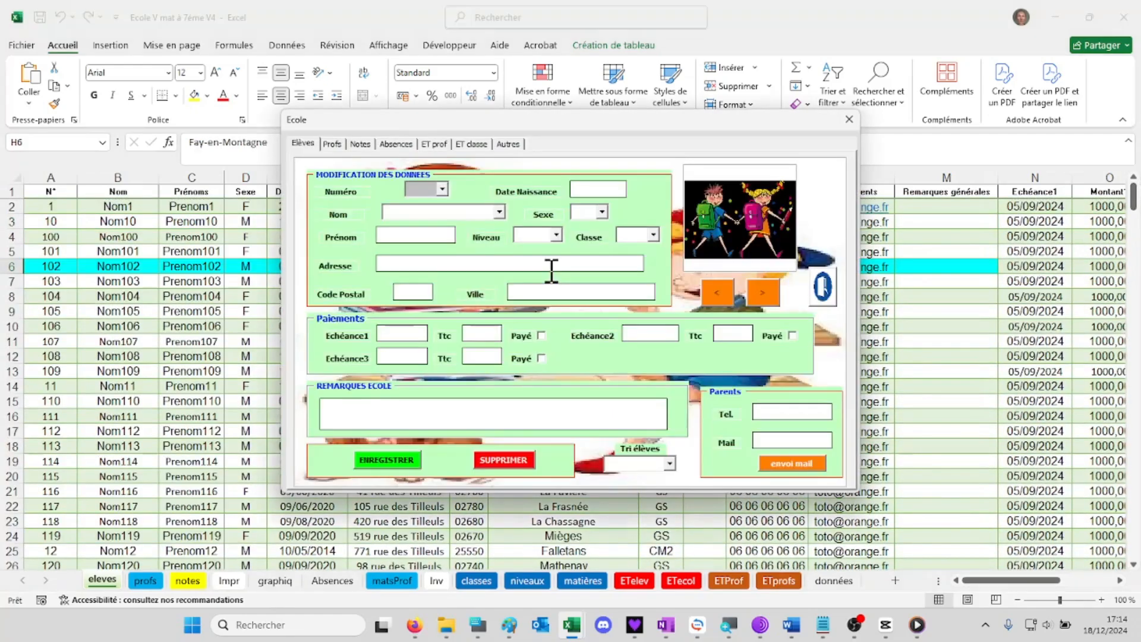
pyautogui.click(508, 144)
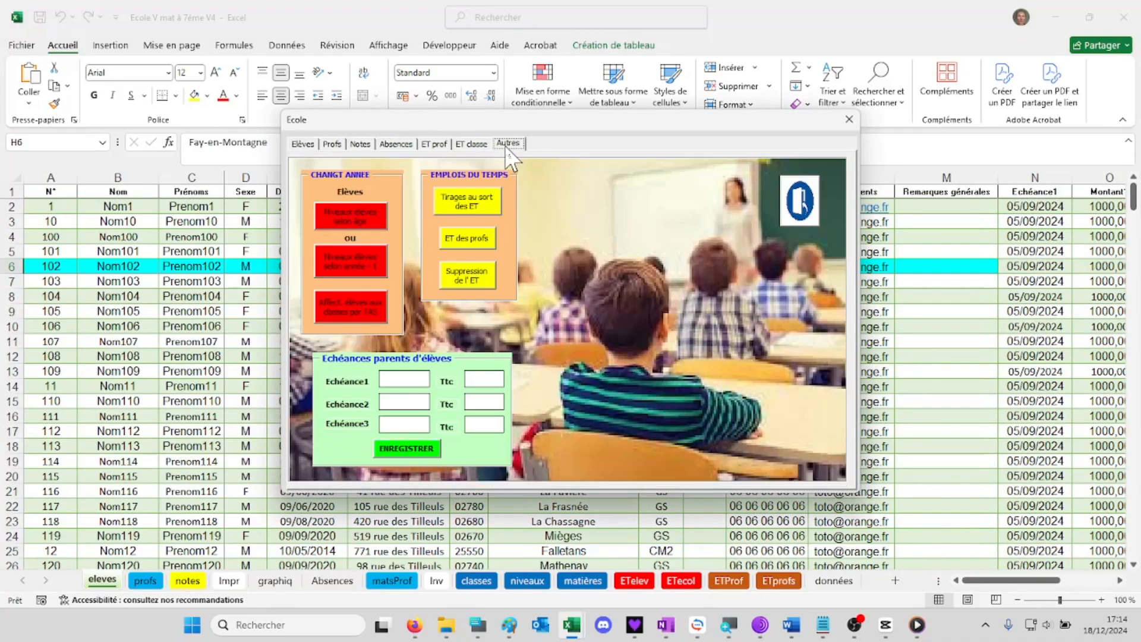
pyautogui.moveTo(503, 126); pyautogui.dragTo(272, 234)
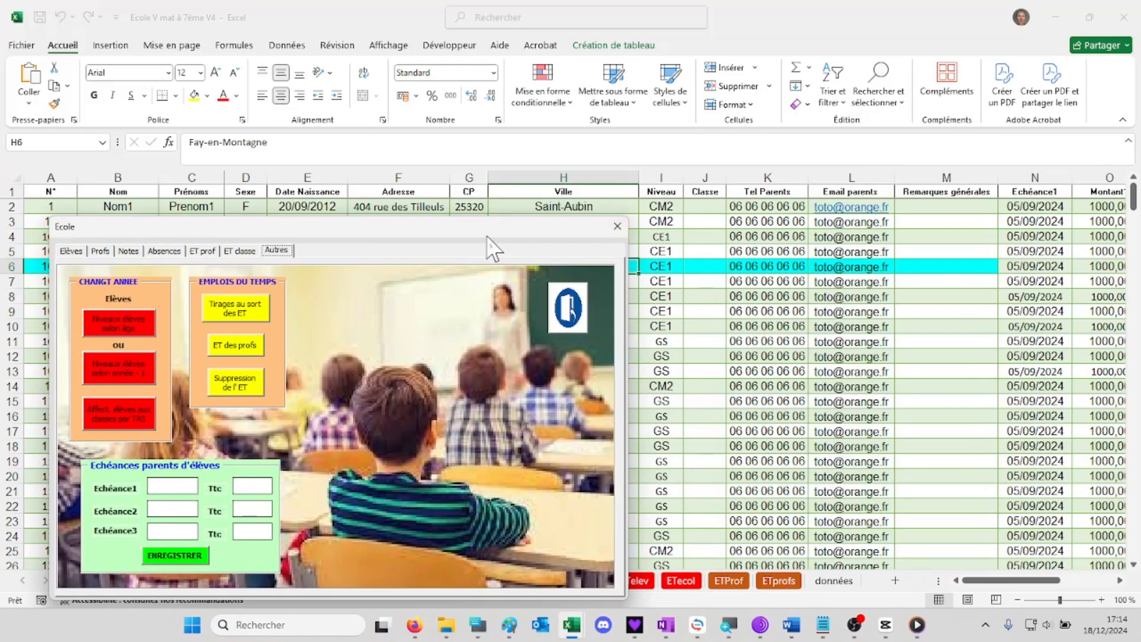
pyautogui.moveTo(488, 231); pyautogui.dragTo(472, 186)
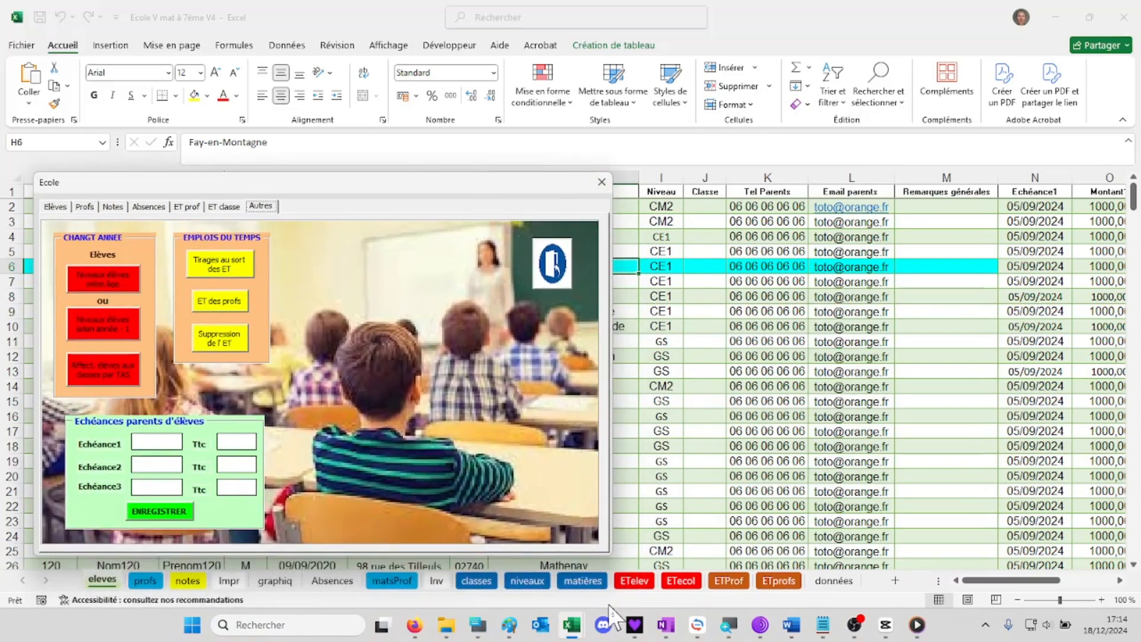
pyautogui.moveTo(496, 184); pyautogui.dragTo(509, 135)
# Show the niveaux sheet, close the Ecole form and examine the subjects, durations and theoretical class sizes per level
pyautogui.click(538, 581)
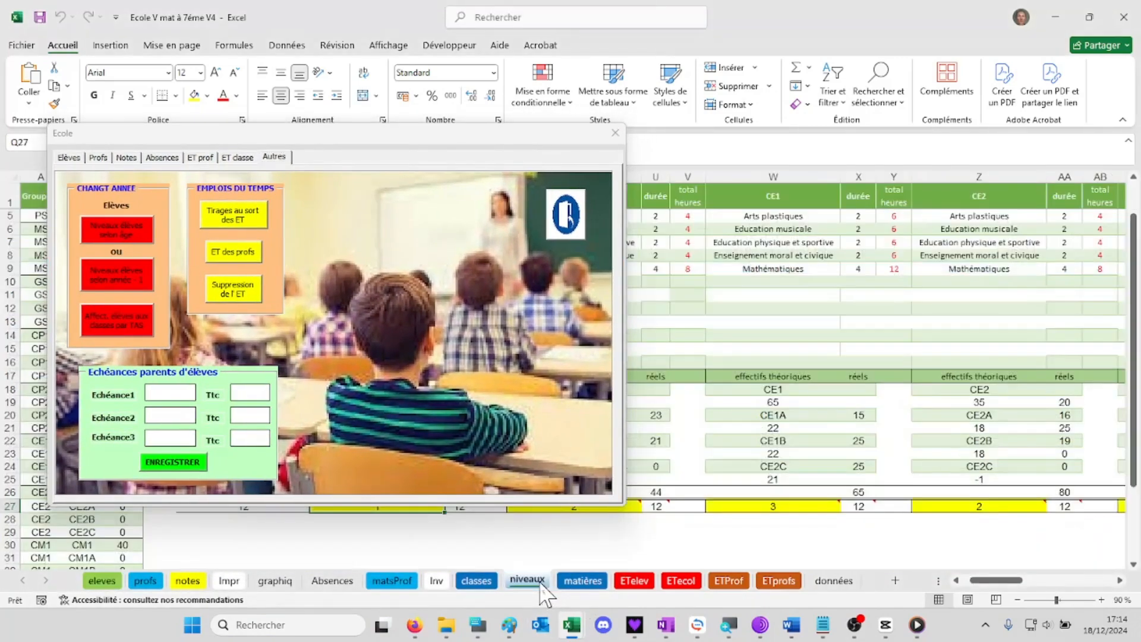
pyautogui.click(564, 221)
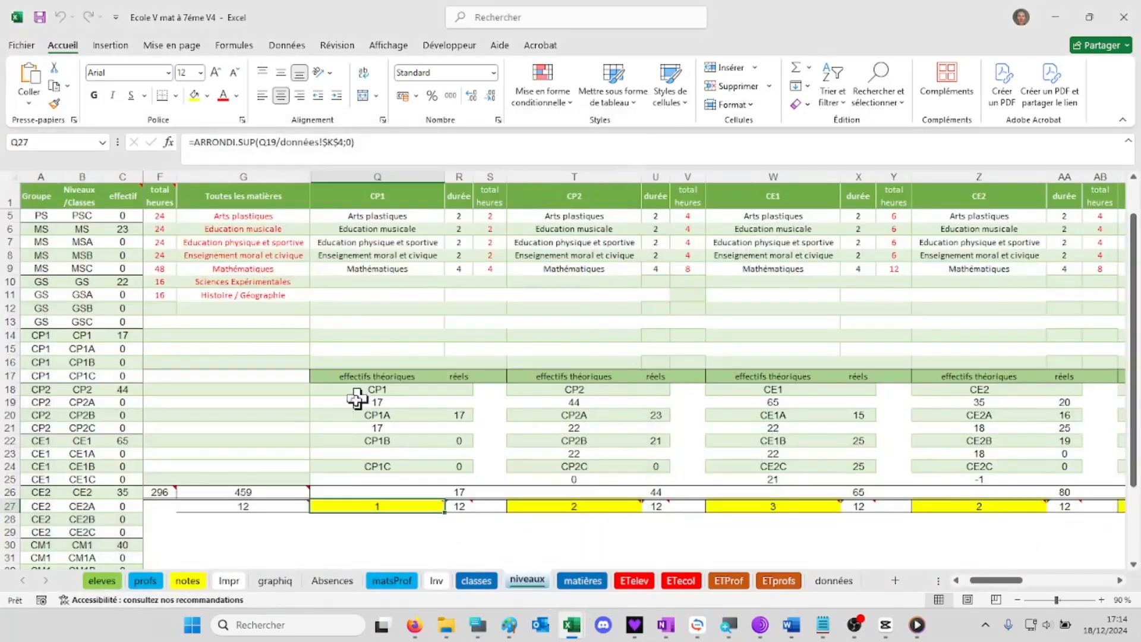
pyautogui.scroll(1, 286, 303)
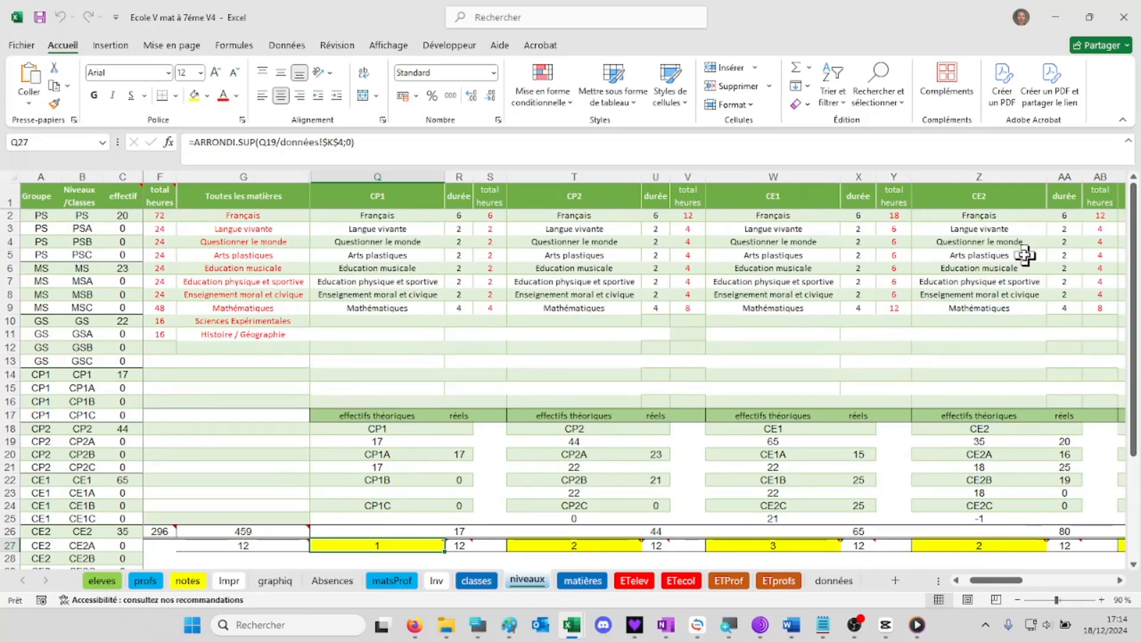
pyautogui.click(408, 323)
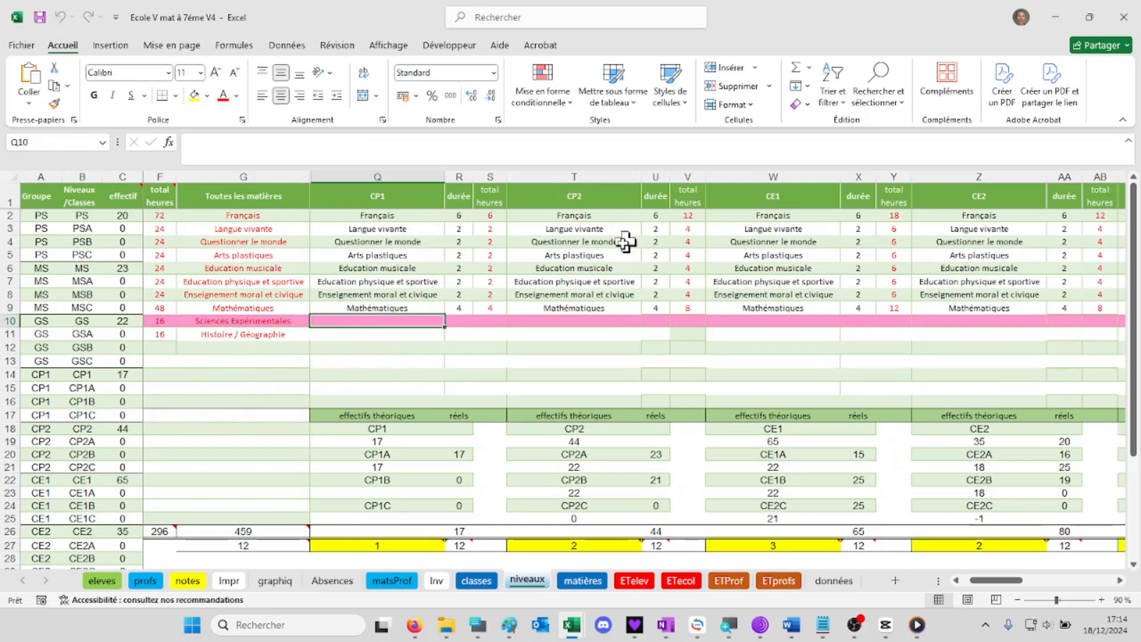
pyautogui.moveTo(1011, 581)
pyautogui.mouseDown()
pyautogui.moveTo(1049, 583)
pyautogui.moveTo(1014, 583)
pyautogui.mouseUp()
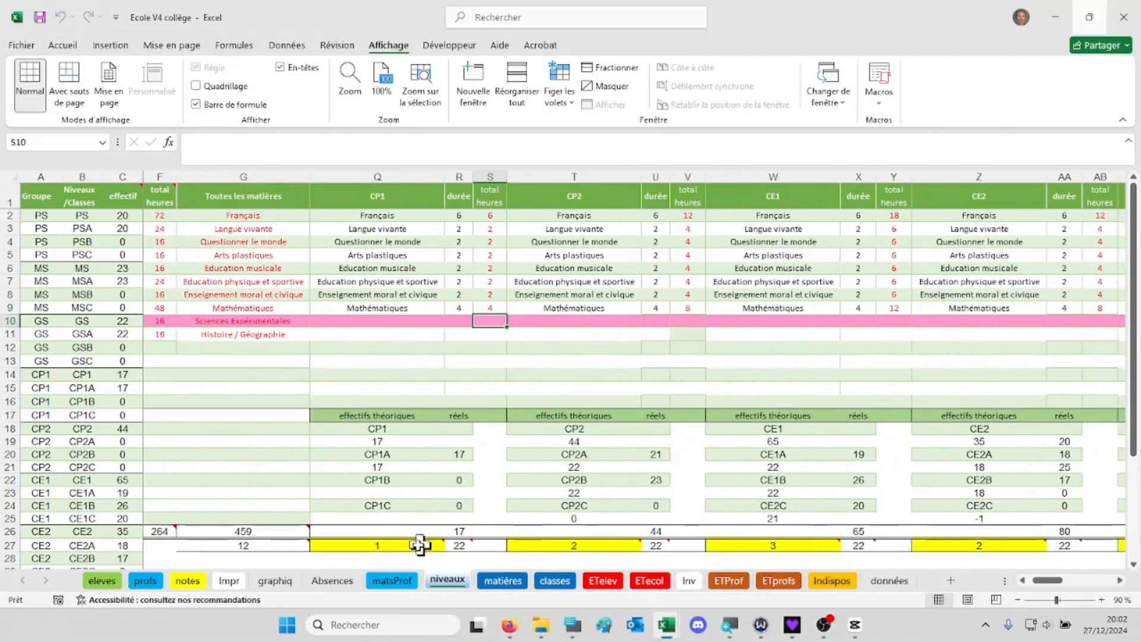
# Select the CP1 class-count cell Q27 on the niveaux sheet and consult the maximum class size on the données sheet
pyautogui.moveTo(418, 545)
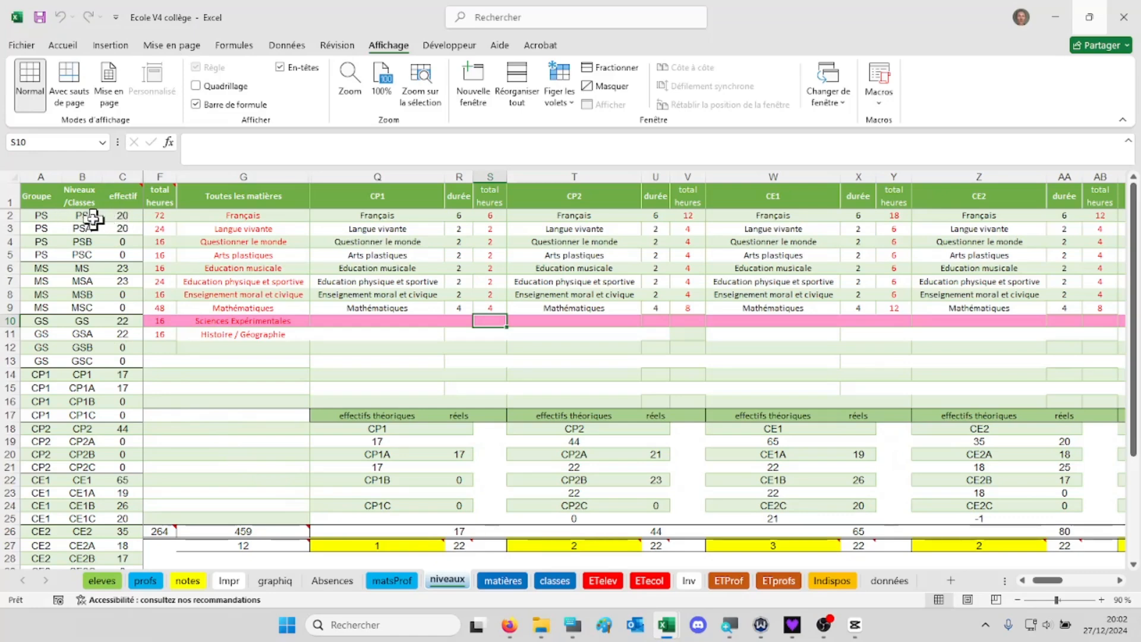
pyautogui.click(384, 545)
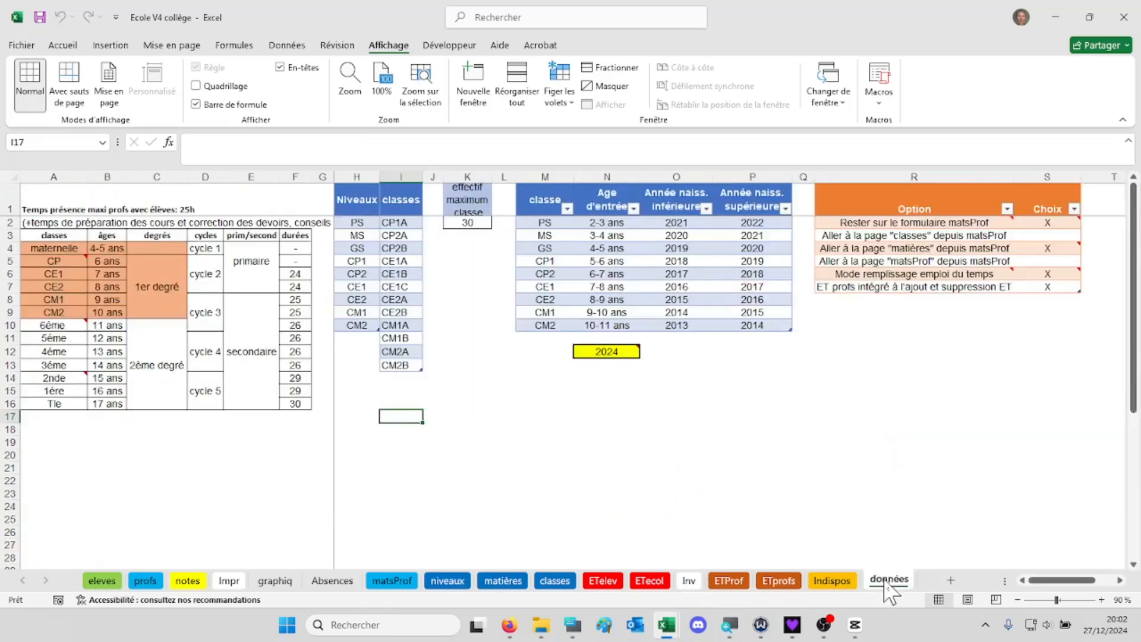
pyautogui.click(888, 582)
pyautogui.click(824, 625)
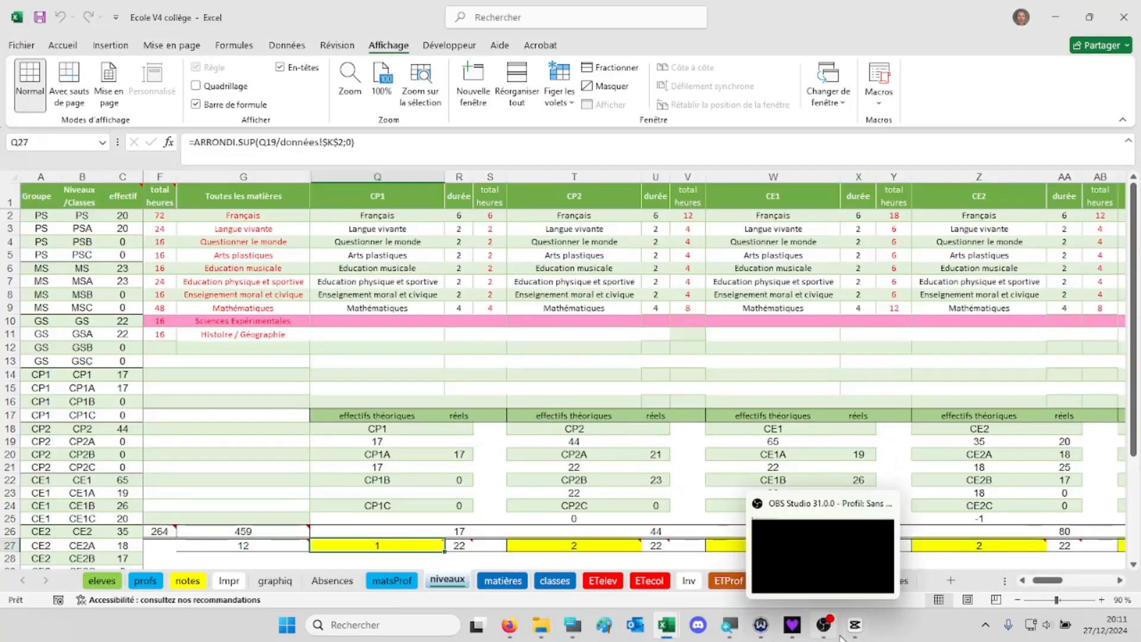
pyautogui.click(824, 636)
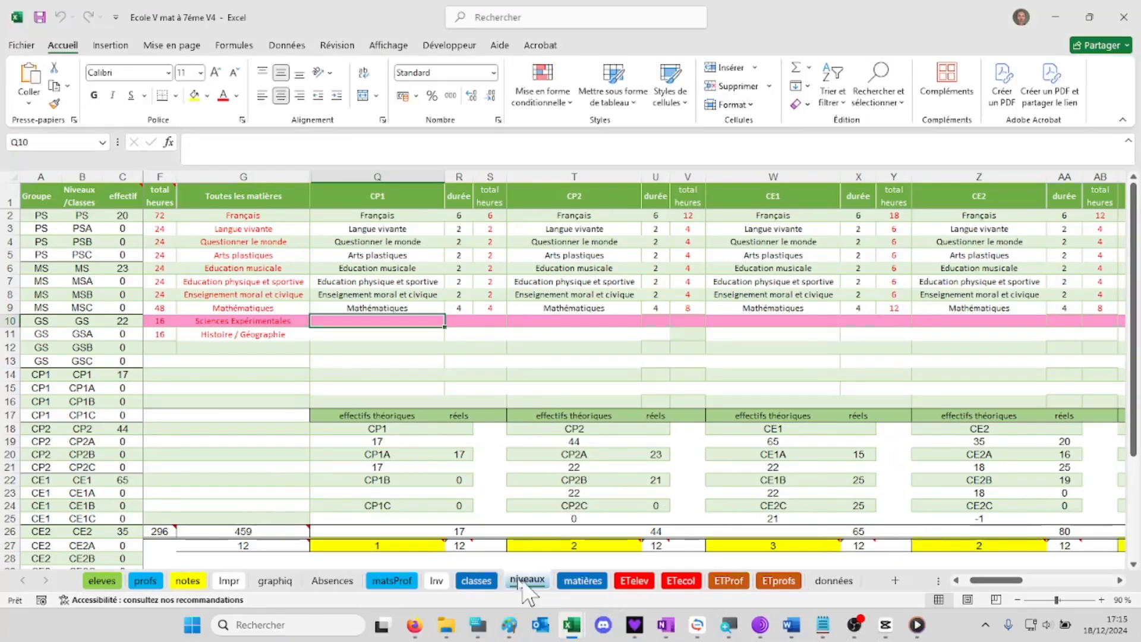
# Consult the levels and class-size table on the données sheet and review each class's subjects, durations and teachers on the classes sheet
pyautogui.click(833, 581)
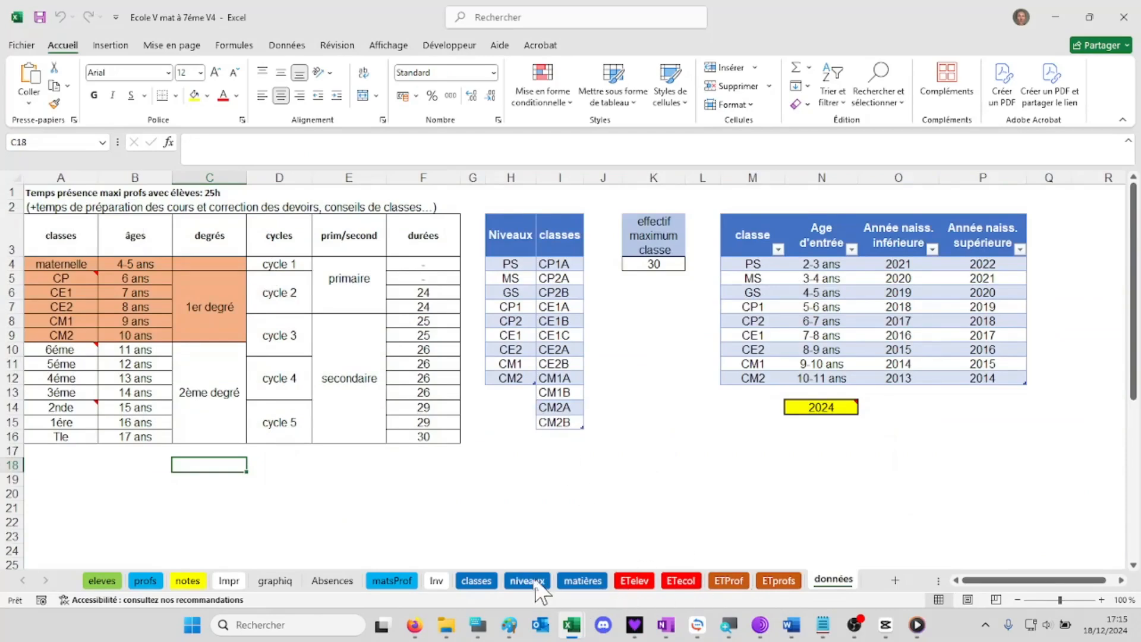
pyautogui.click(476, 580)
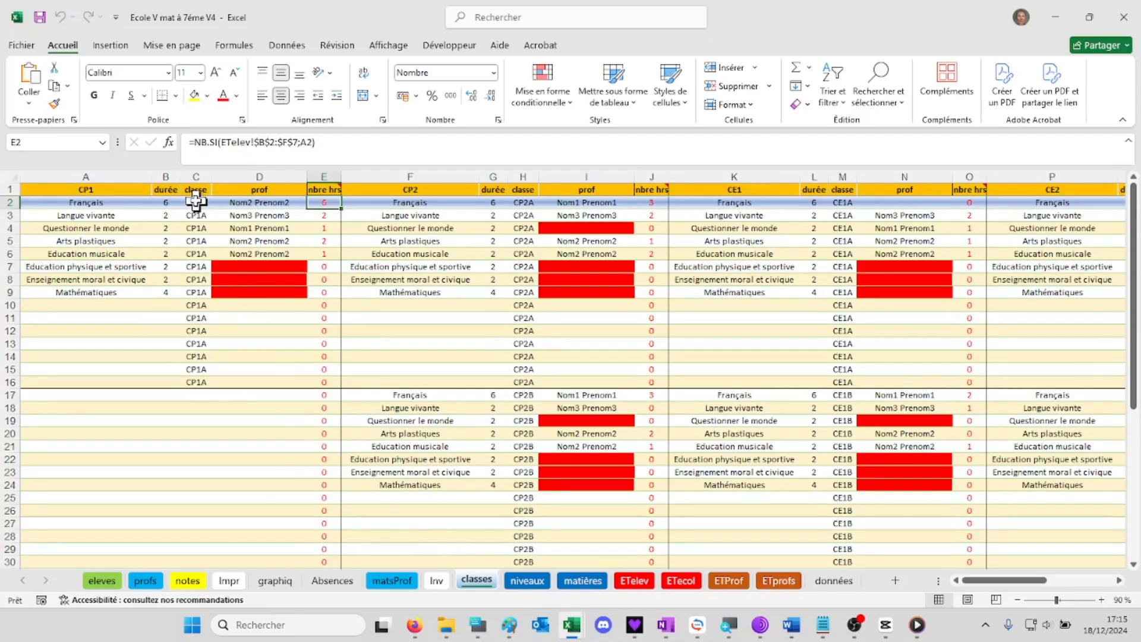
pyautogui.scroll(-2, 577, 388)
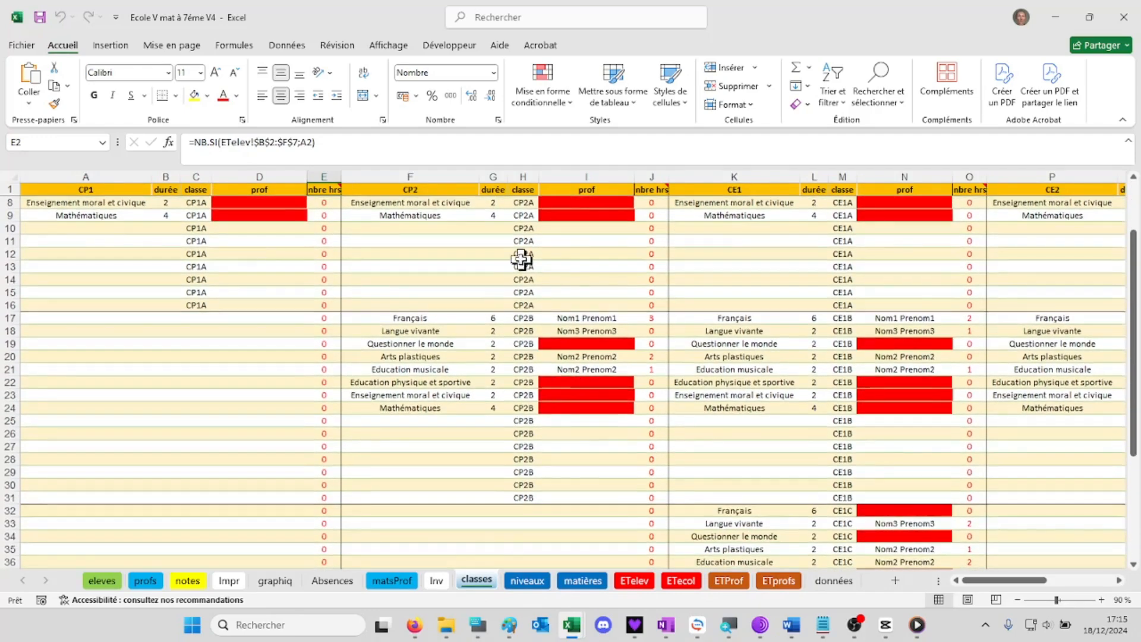
pyautogui.scroll(-2, 862, 461)
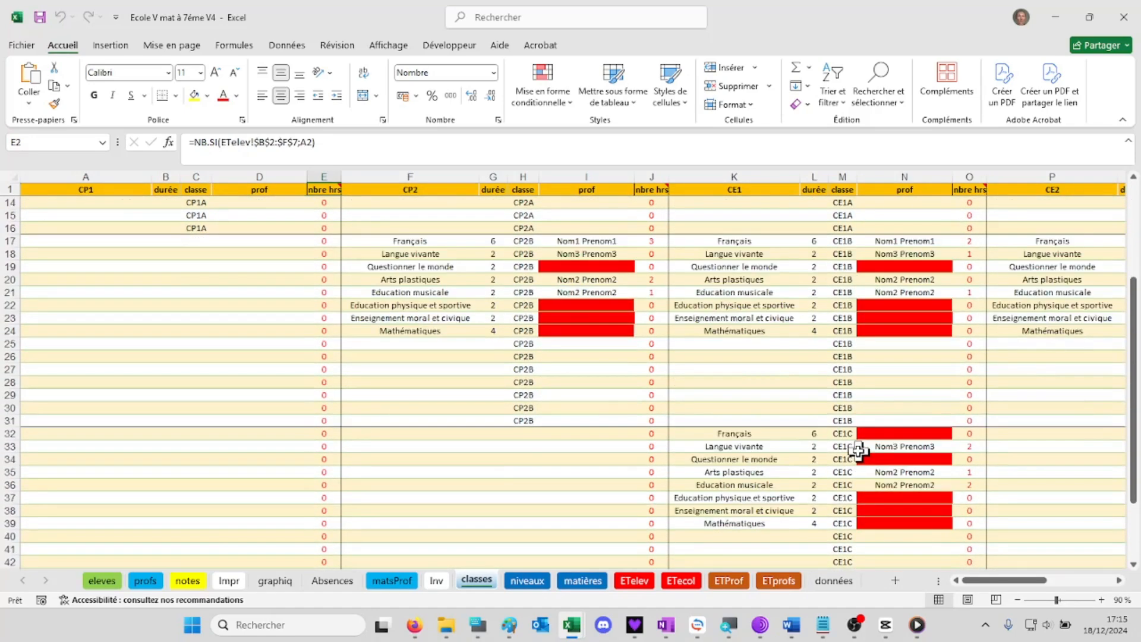
pyautogui.scroll(4, 858, 452)
pyautogui.moveTo(1037, 581)
pyautogui.mouseDown()
pyautogui.moveTo(1095, 590)
pyautogui.moveTo(1029, 586)
pyautogui.mouseUp()
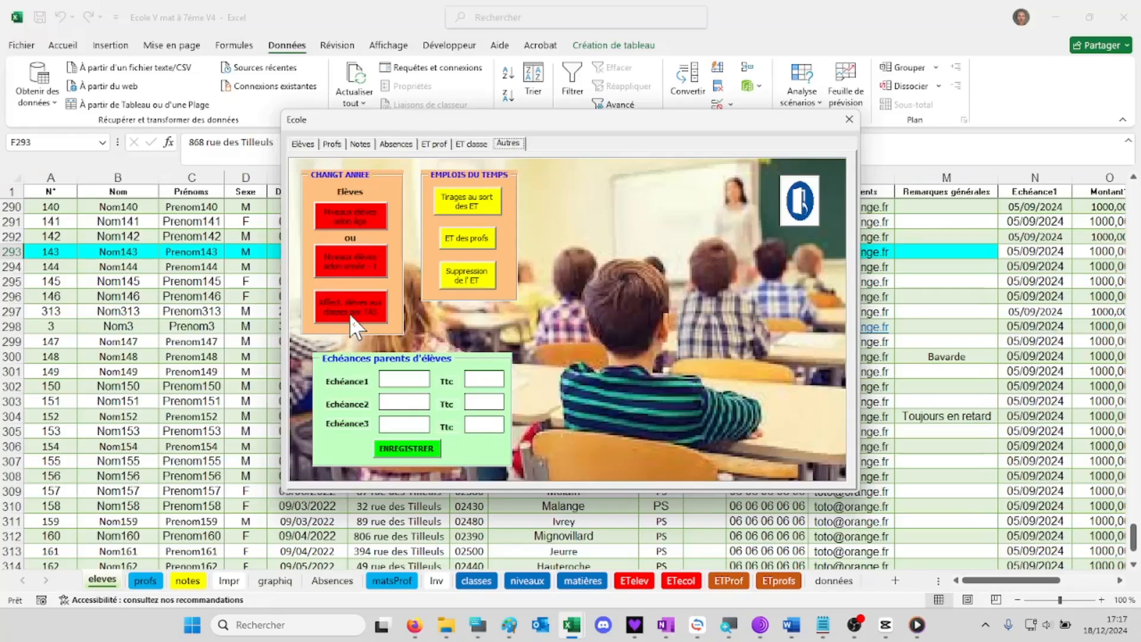
# Run the random assignment of pupils to classes from the Ecole form's Autres page, agreeing to erase the previous teacher assignments
pyautogui.click(357, 314)
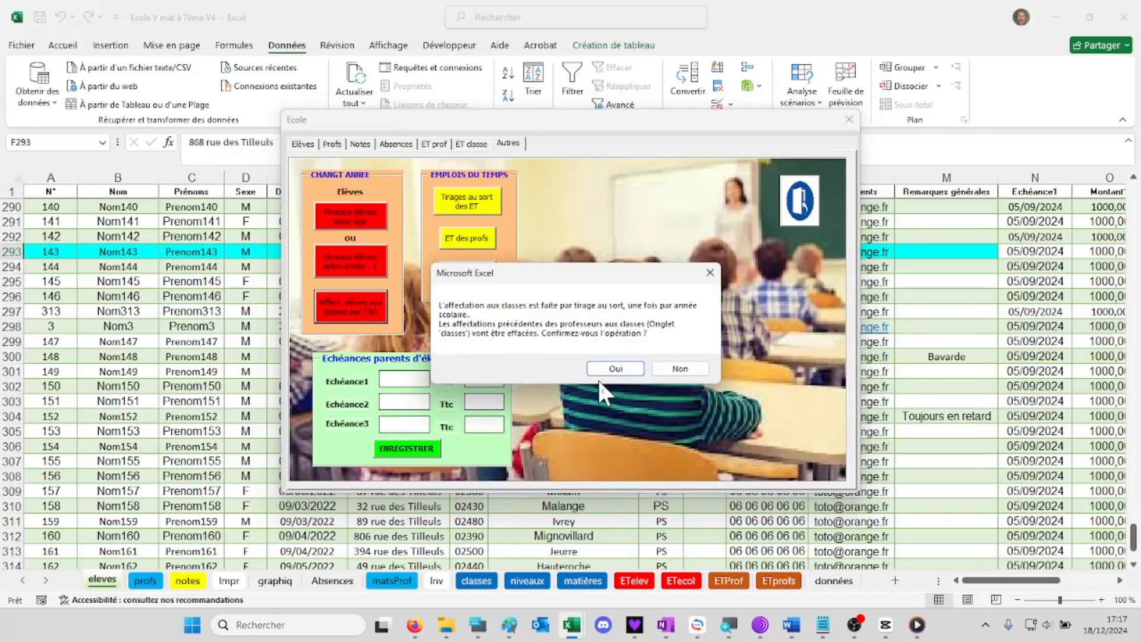
pyautogui.click(616, 370)
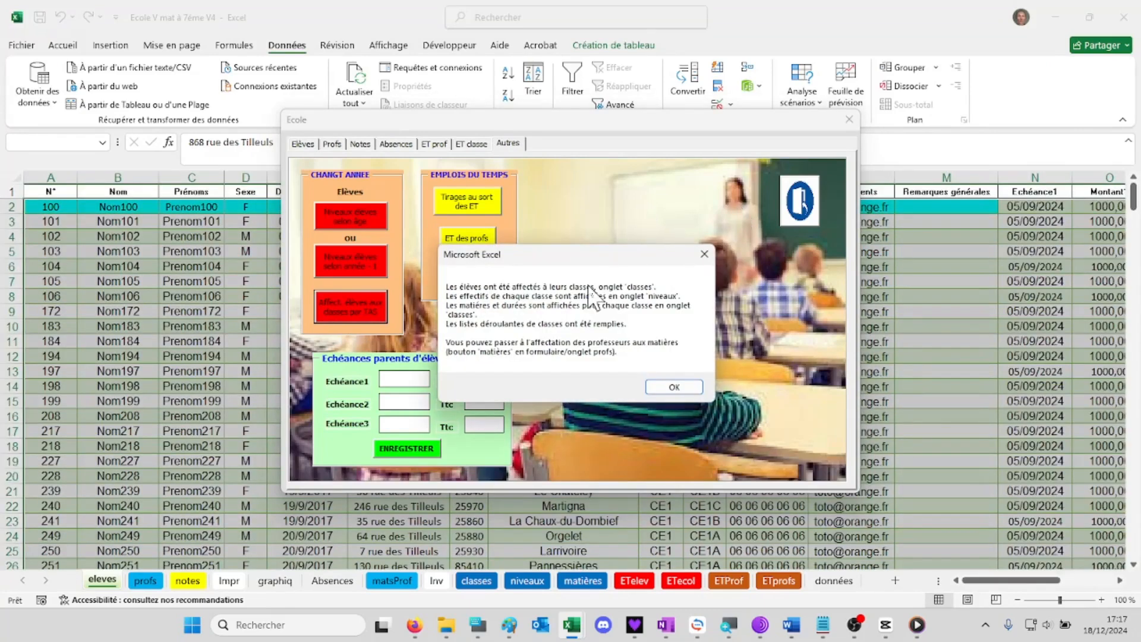
pyautogui.click(674, 388)
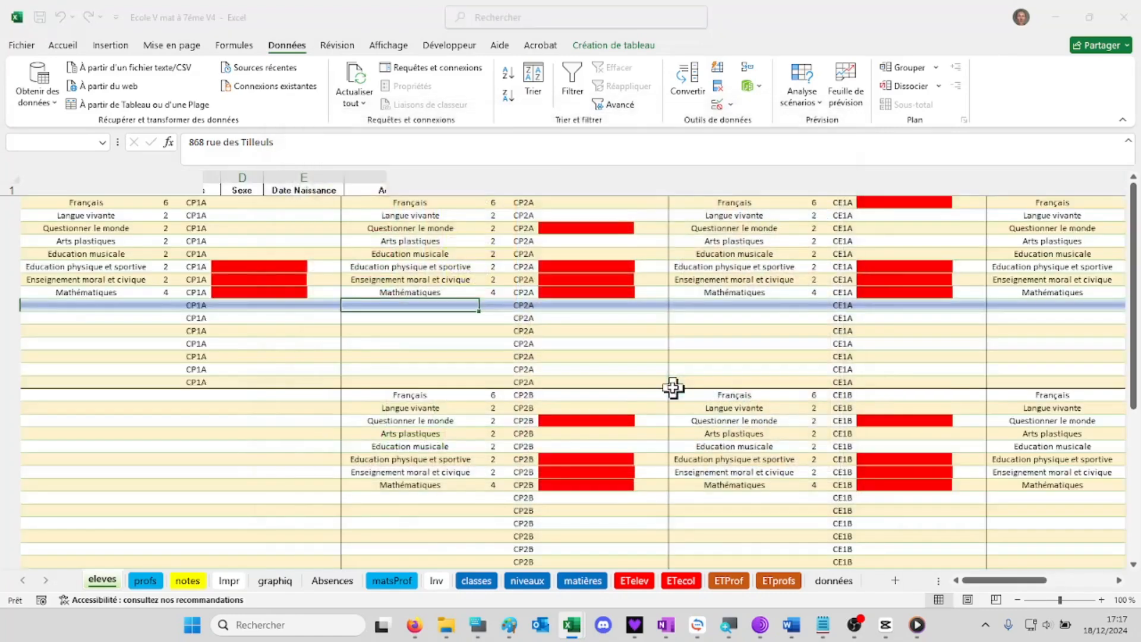
# Examine the subjects and teacher columns on the classes sheet and compare them with the matsProf sheet
pyautogui.click(597, 328)
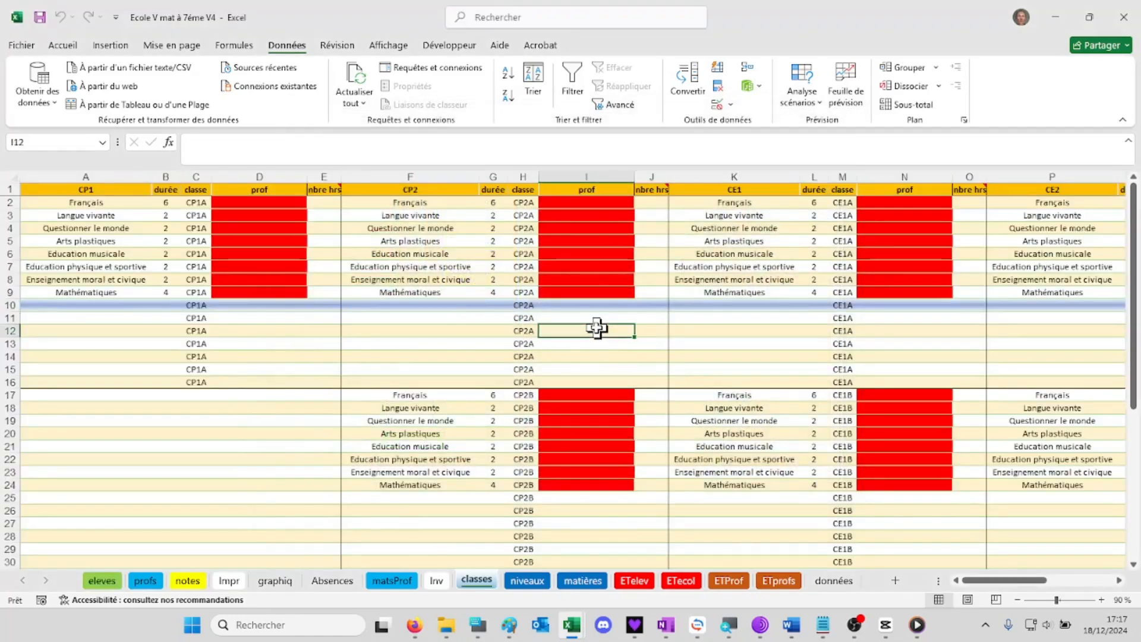
pyautogui.scroll(-2, 614, 375)
pyautogui.scroll(2, 615, 375)
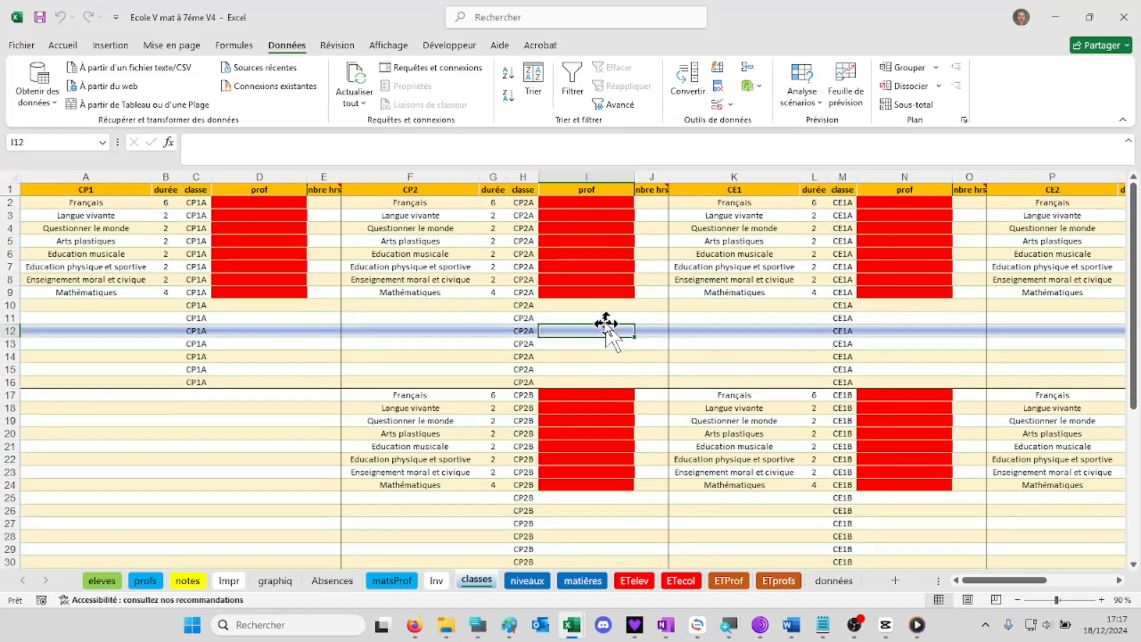
pyautogui.click(392, 580)
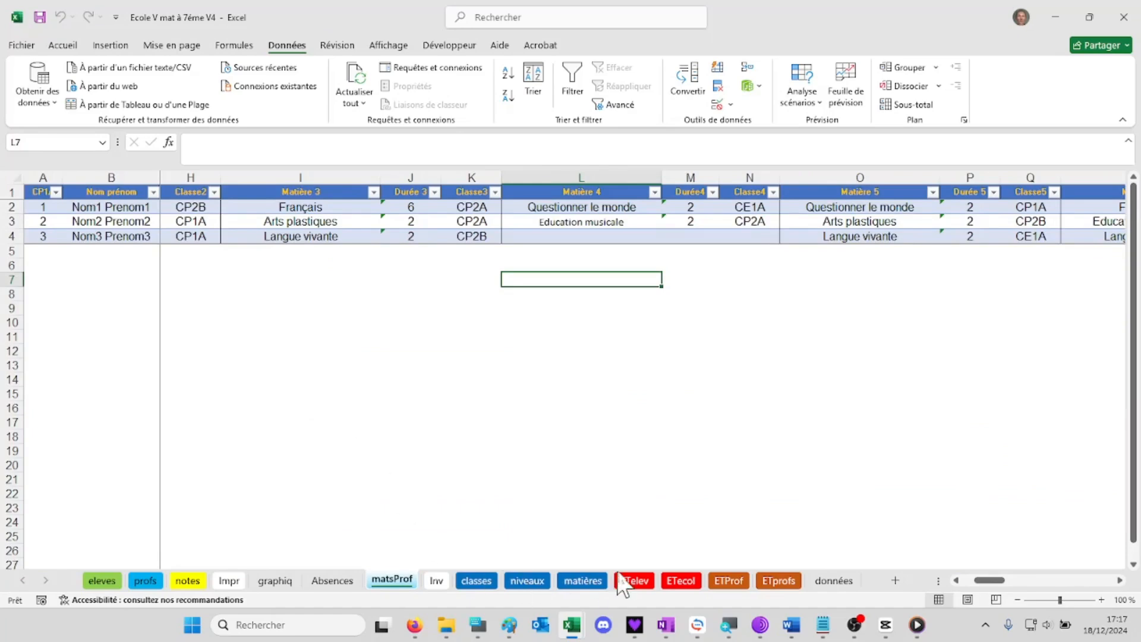
pyautogui.click(477, 581)
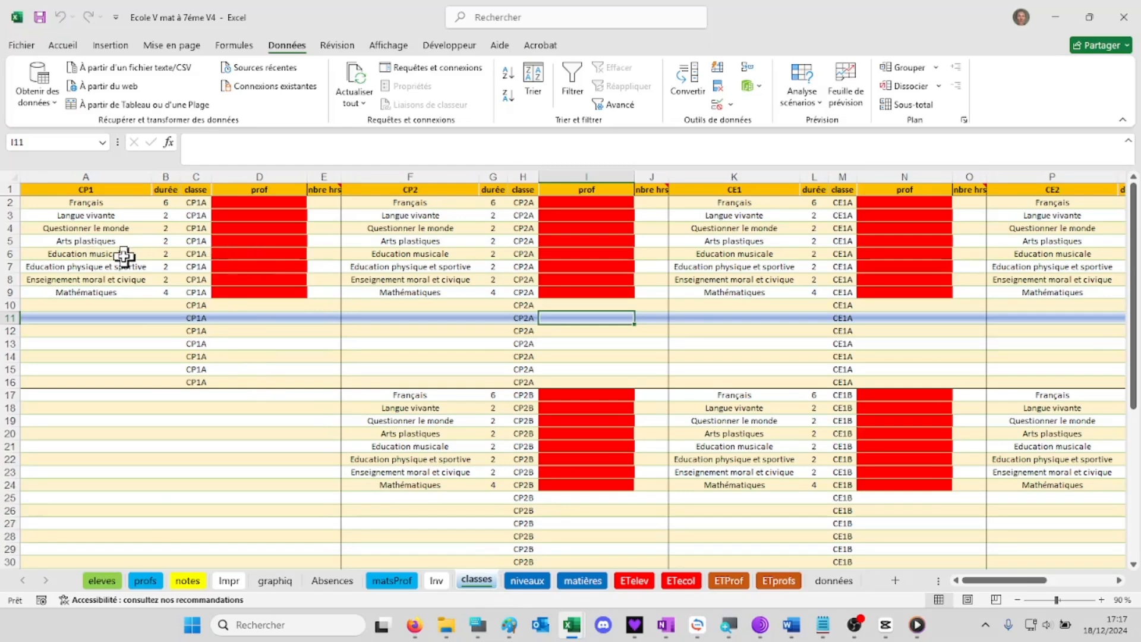
# Show the matsProf sheet from its first subject columns and examine the subjects, durations and classes recorded for each teacher
pyautogui.click(391, 580)
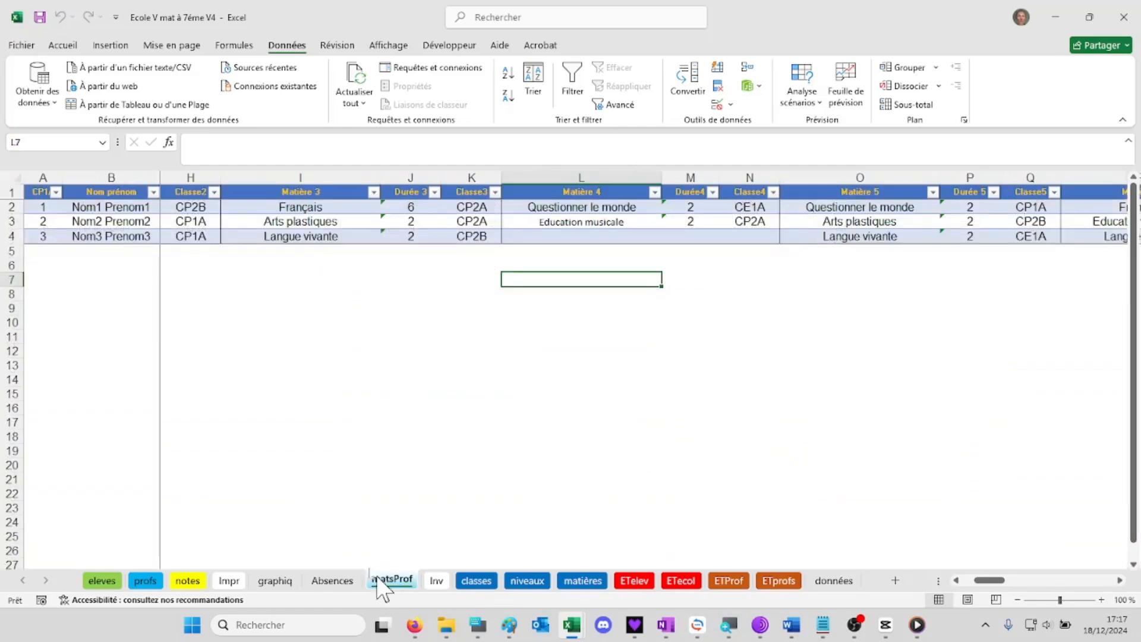
pyautogui.moveTo(984, 583); pyautogui.dragTo(925, 588)
pyautogui.click(518, 219)
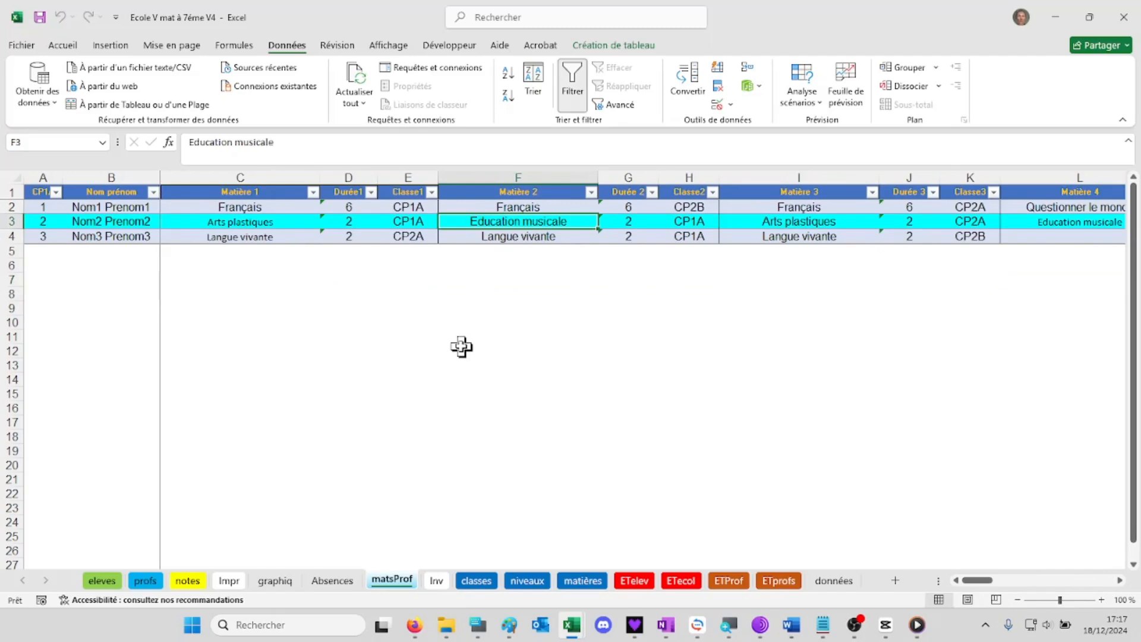
pyautogui.click(489, 268)
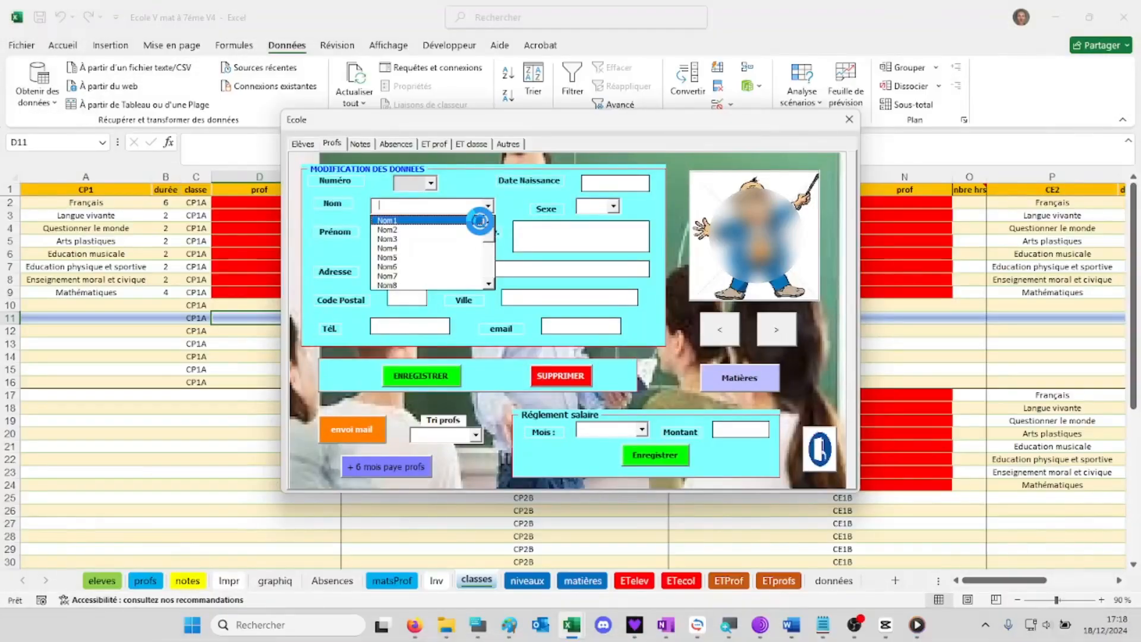
# Load the first teacher's record on the Profs page of the Ecole form and open the teacher's subjects form
pyautogui.click(479, 221)
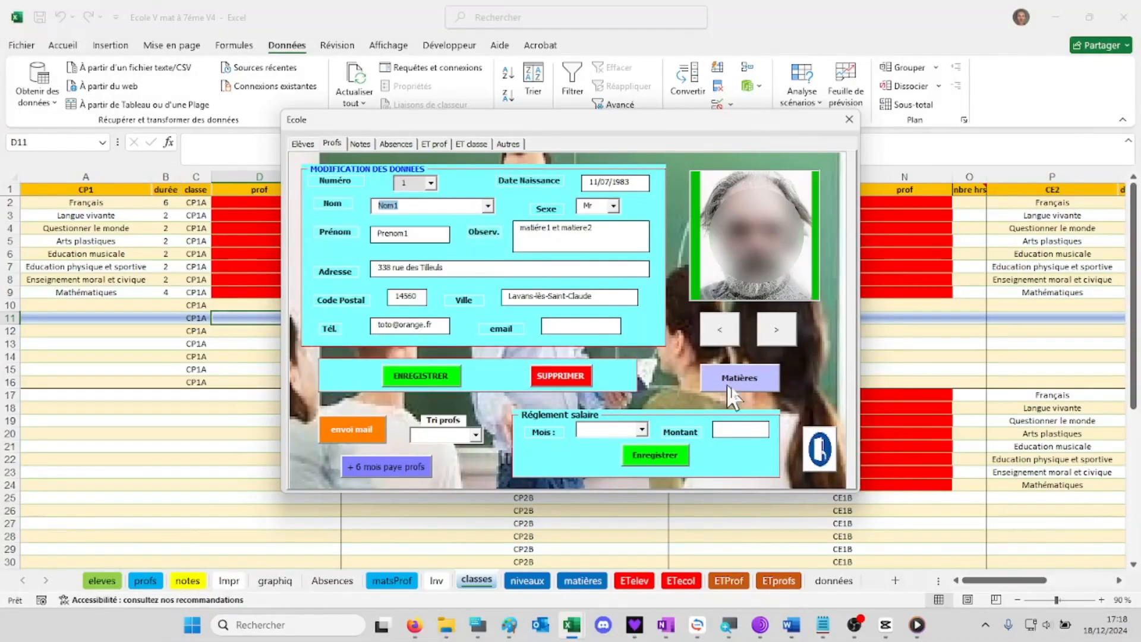
pyautogui.click(738, 379)
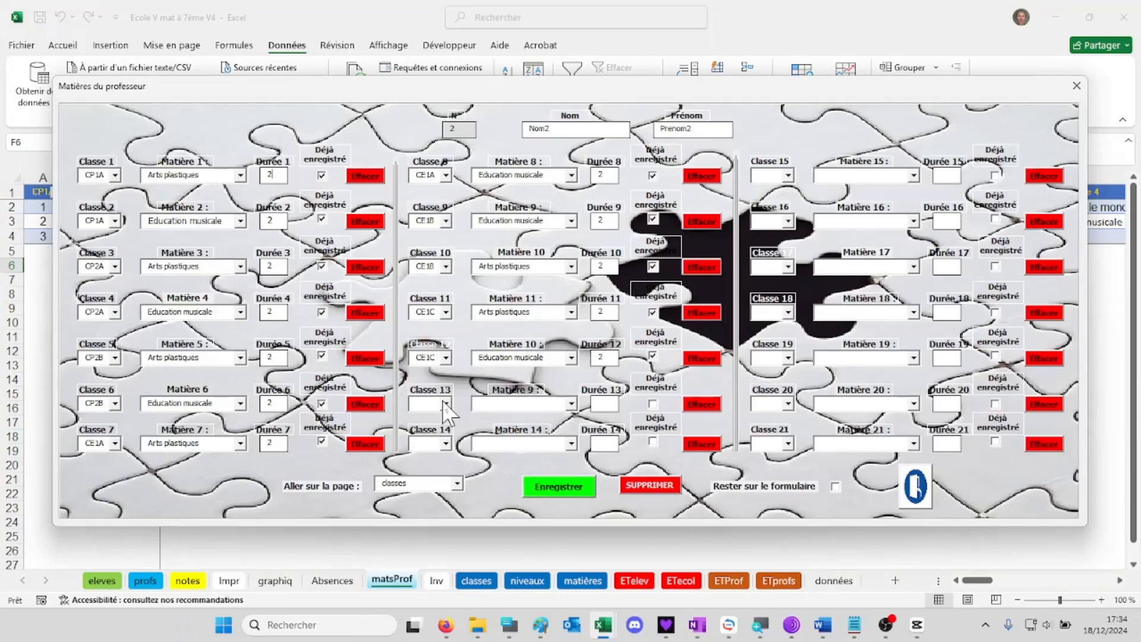
# Try to save class CP1A with Langue vivante as the thirteenth subject entry for teacher number 2
pyautogui.click(446, 404)
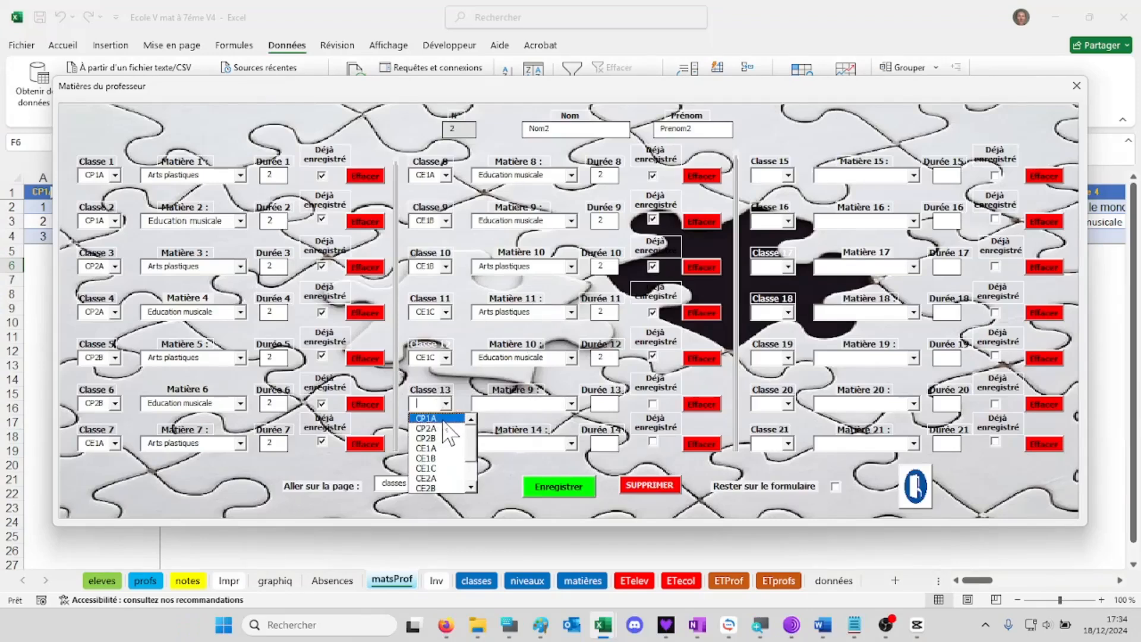
pyautogui.click(443, 419)
pyautogui.click(571, 405)
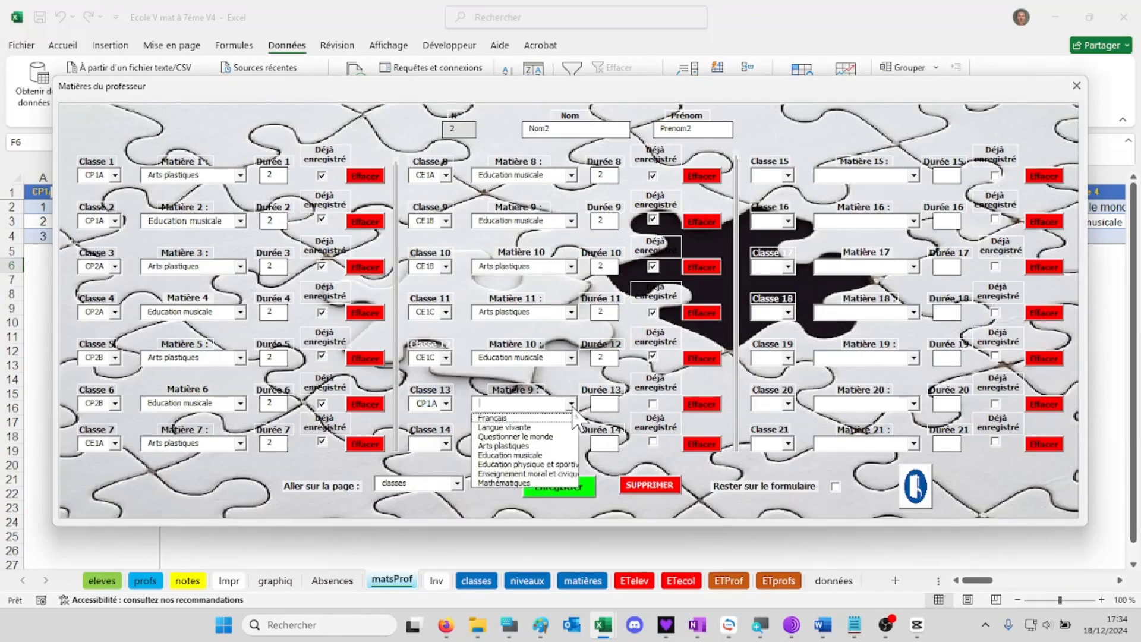
pyautogui.click(558, 428)
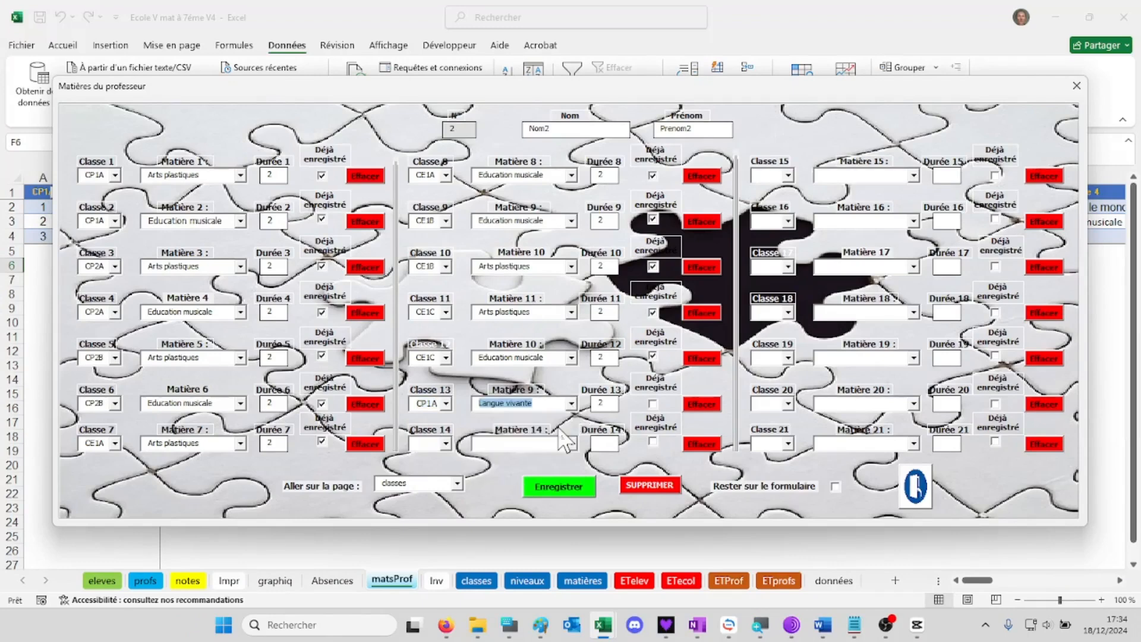
pyautogui.click(569, 489)
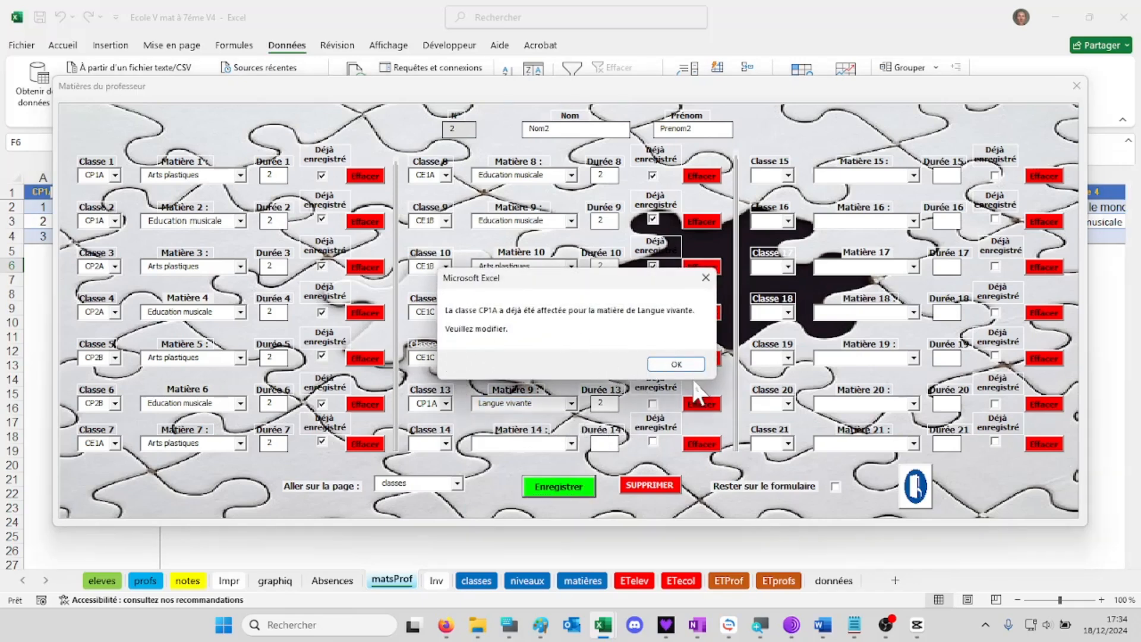
pyautogui.click(678, 364)
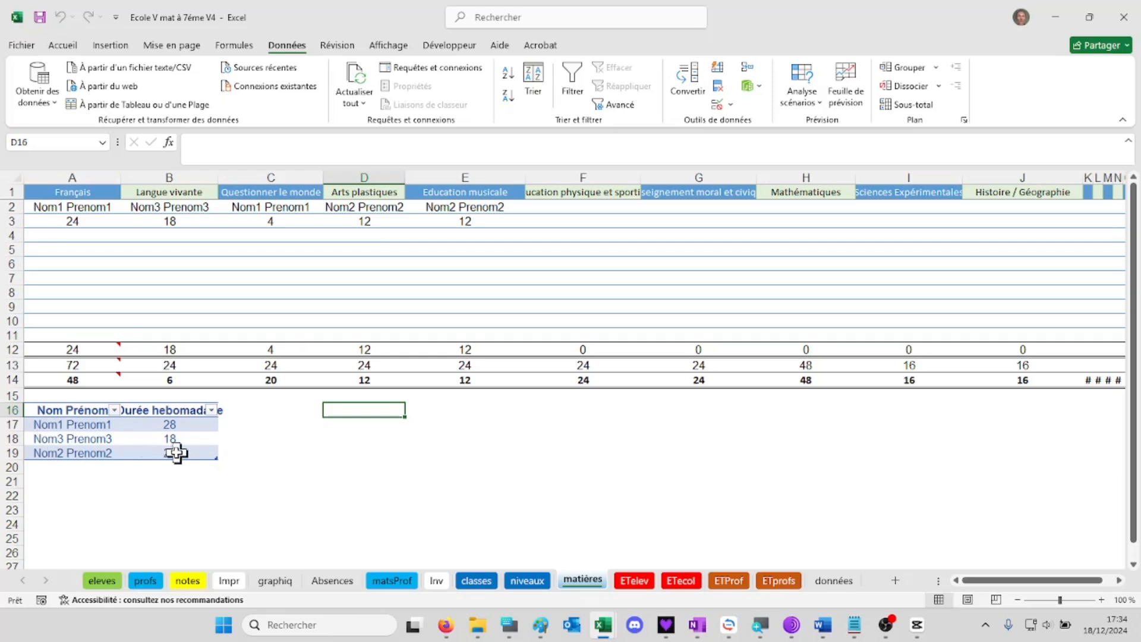
# Examine the assigned hours per subject and teacher on the matières sheet and show the Profs page of the Ecole form
pyautogui.click(363, 427)
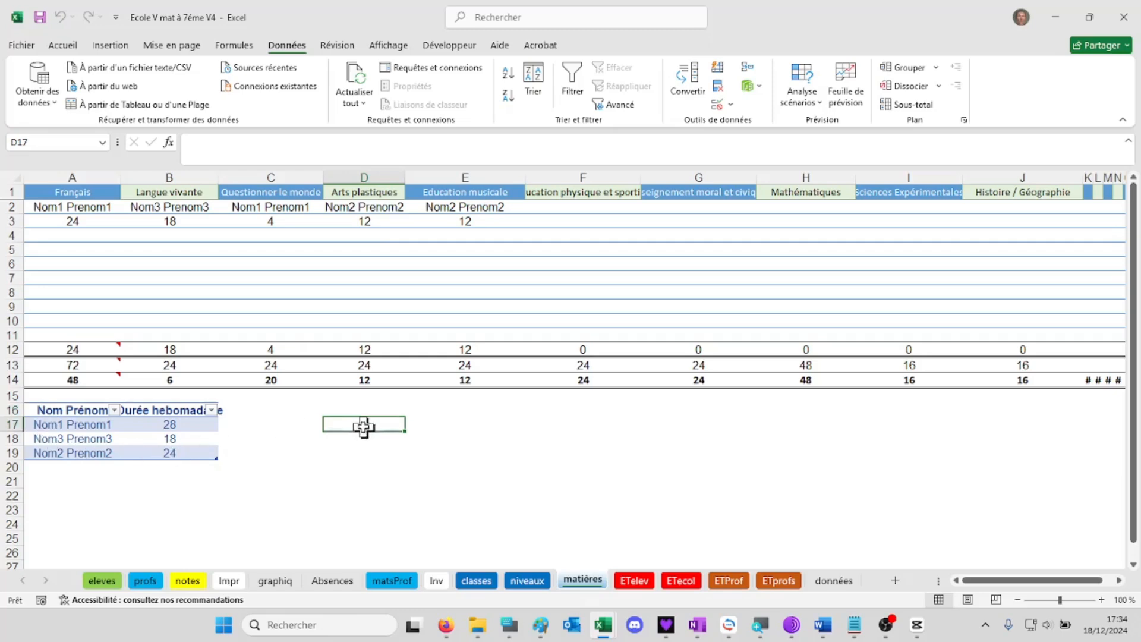
pyautogui.click(373, 281)
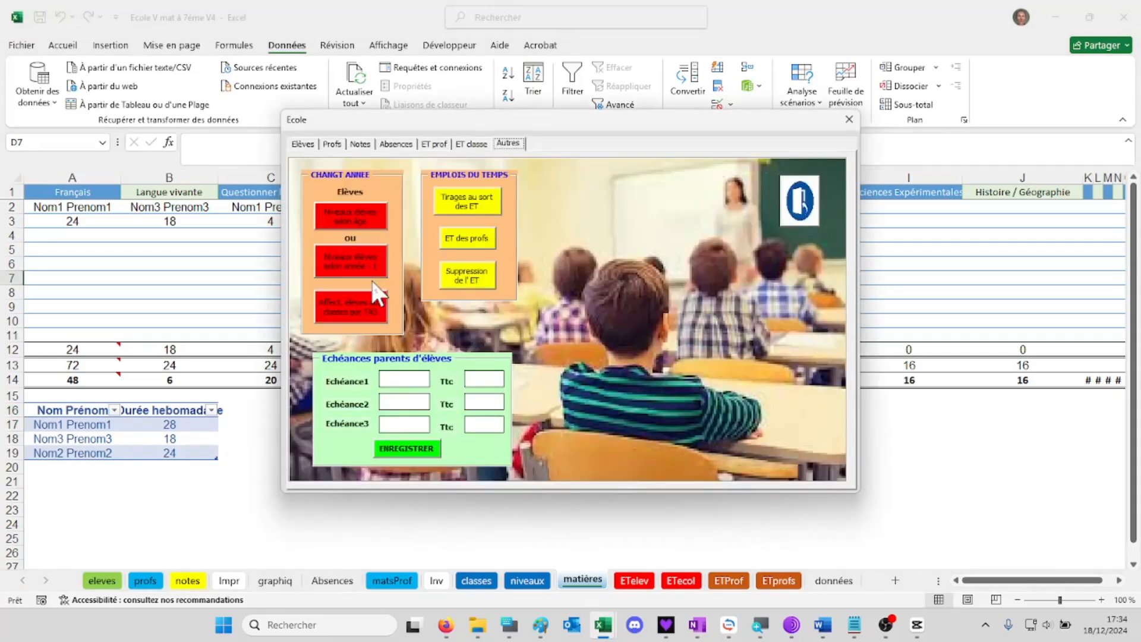
pyautogui.click(332, 145)
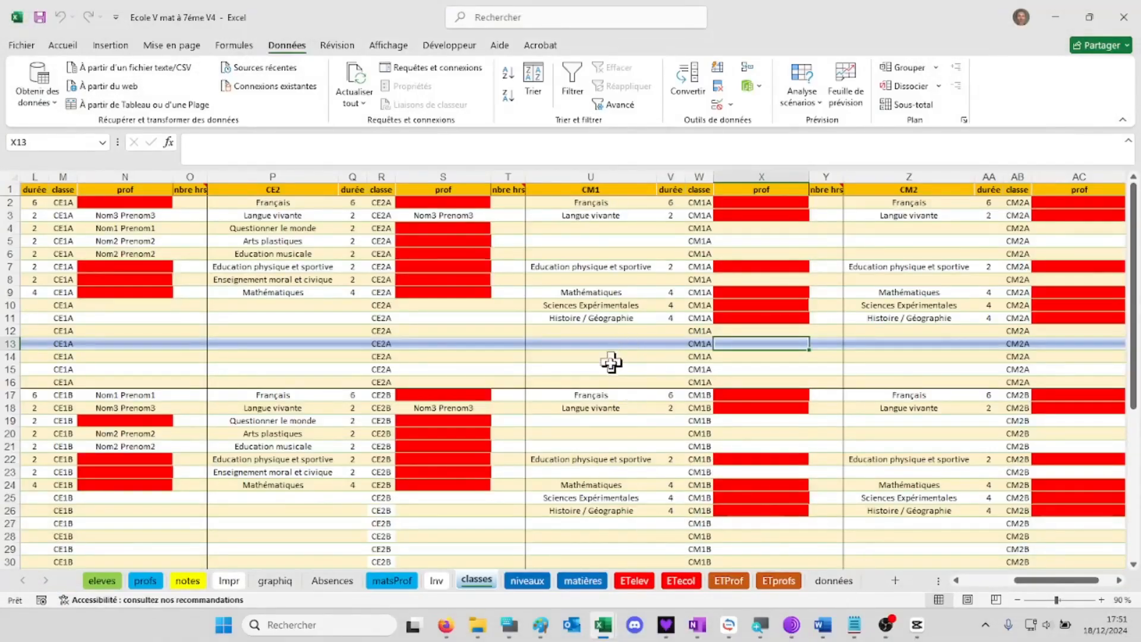
# Review the CE2 to CM2 teacher columns on the classes sheet and place the niveaux sheet before the classes sheet
pyautogui.moveTo(1059, 580); pyautogui.dragTo(1068, 581)
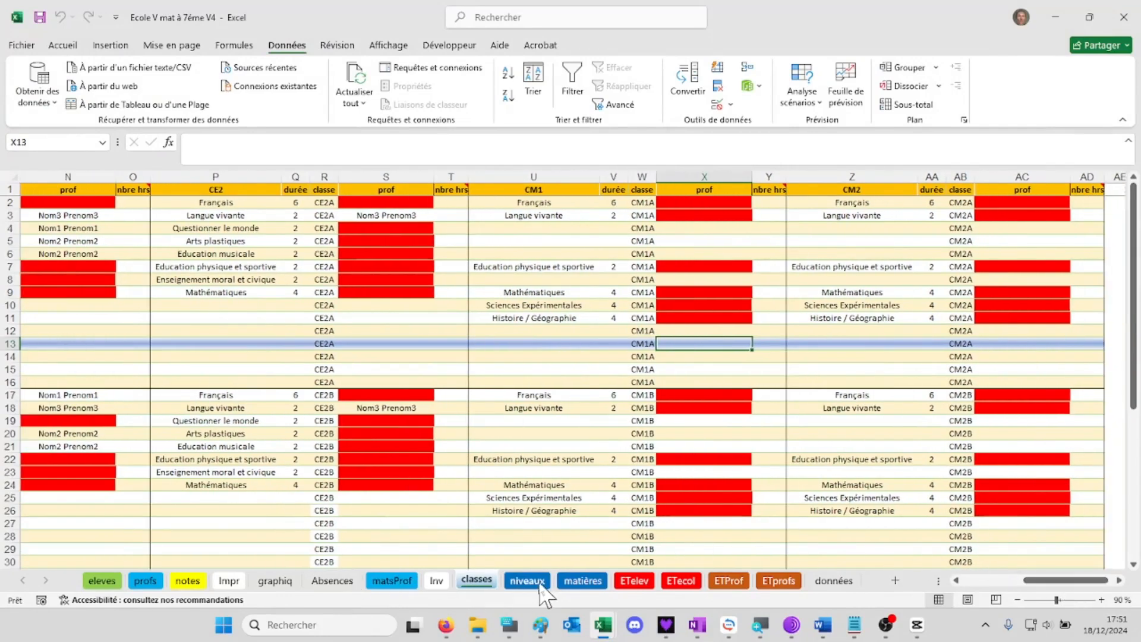
pyautogui.moveTo(557, 579); pyautogui.dragTo(559, 581)
# Compare subject hours and class sizes across the matières, niveaux and classes sheets, and reopen the Ecole form on its Profs page from matières
pyautogui.click(580, 581)
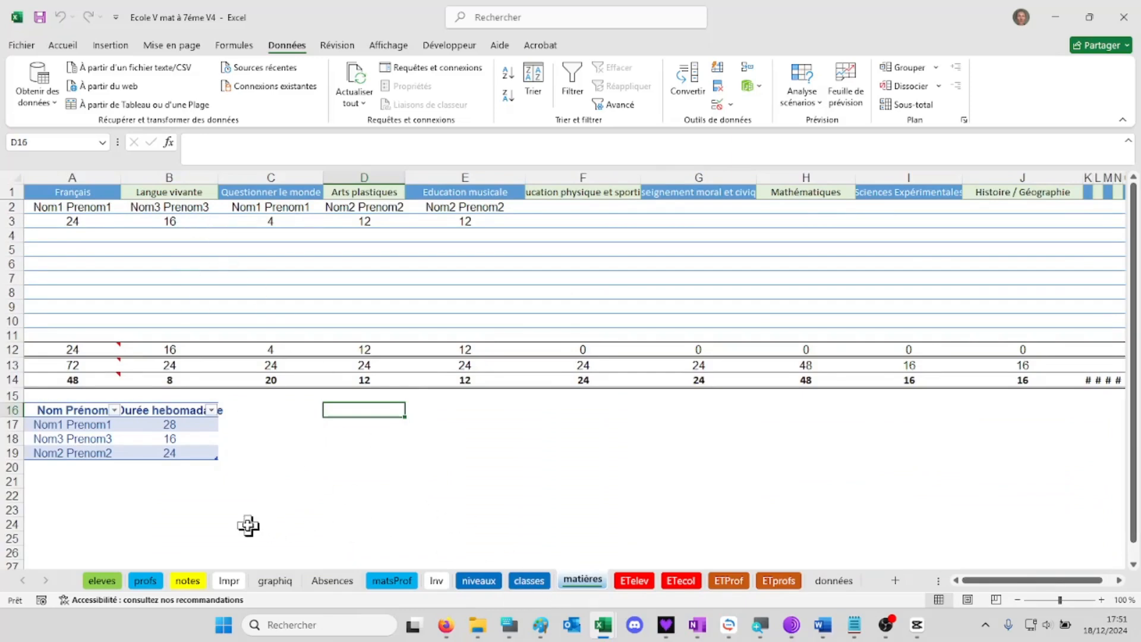
pyautogui.click(479, 581)
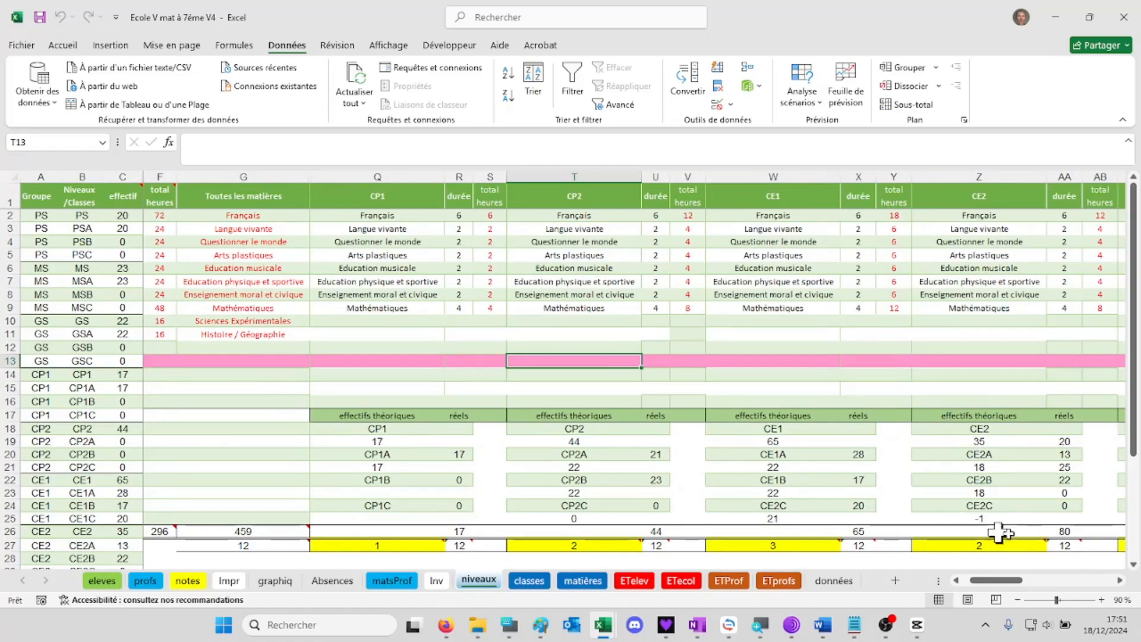
pyautogui.moveTo(1019, 581); pyautogui.dragTo(984, 591)
pyautogui.click(535, 584)
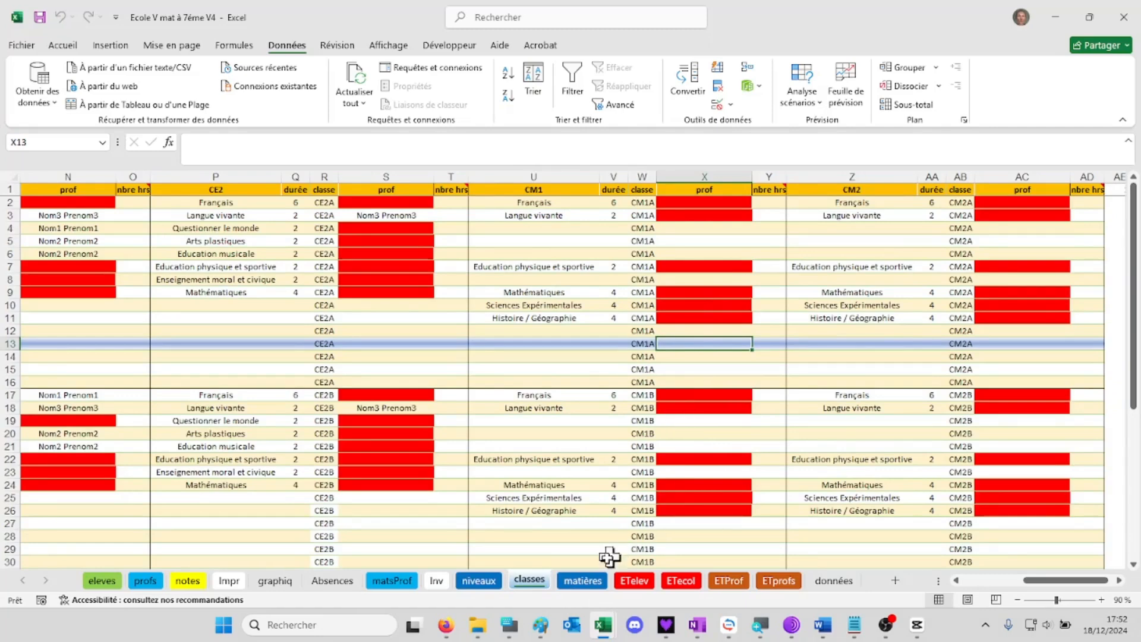
pyautogui.click(583, 581)
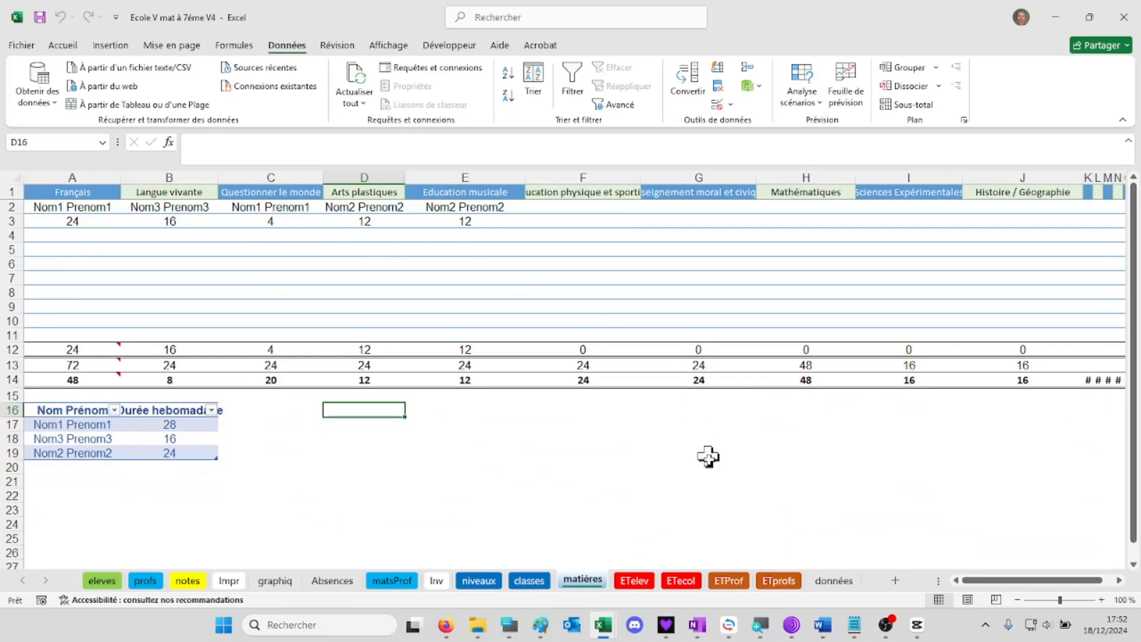
pyautogui.click(576, 420)
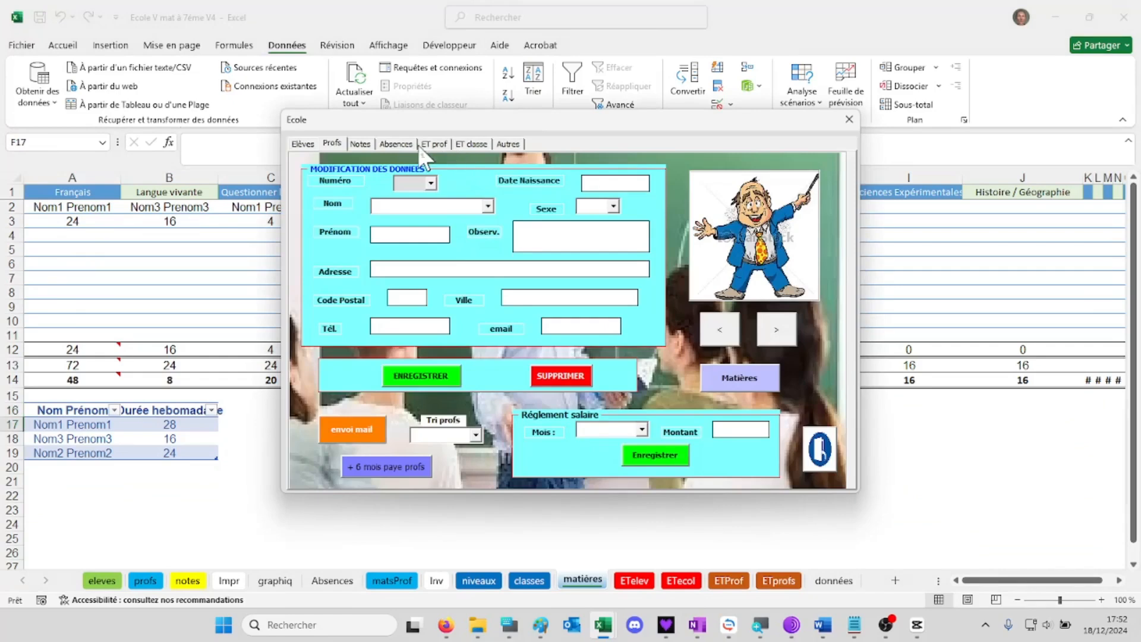
# Open the subject assignments of teacher number 3 and bring up the classes sheet behind them with its CE2 to CM2 columns uncovered
pyautogui.click(487, 206)
pyautogui.click(466, 233)
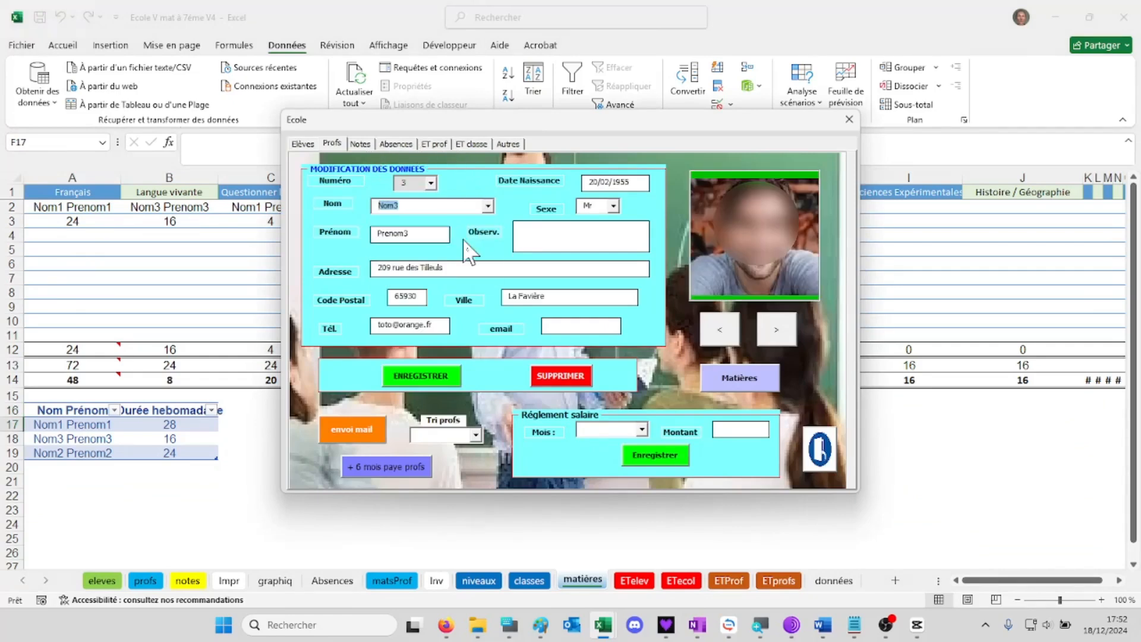
pyautogui.click(741, 378)
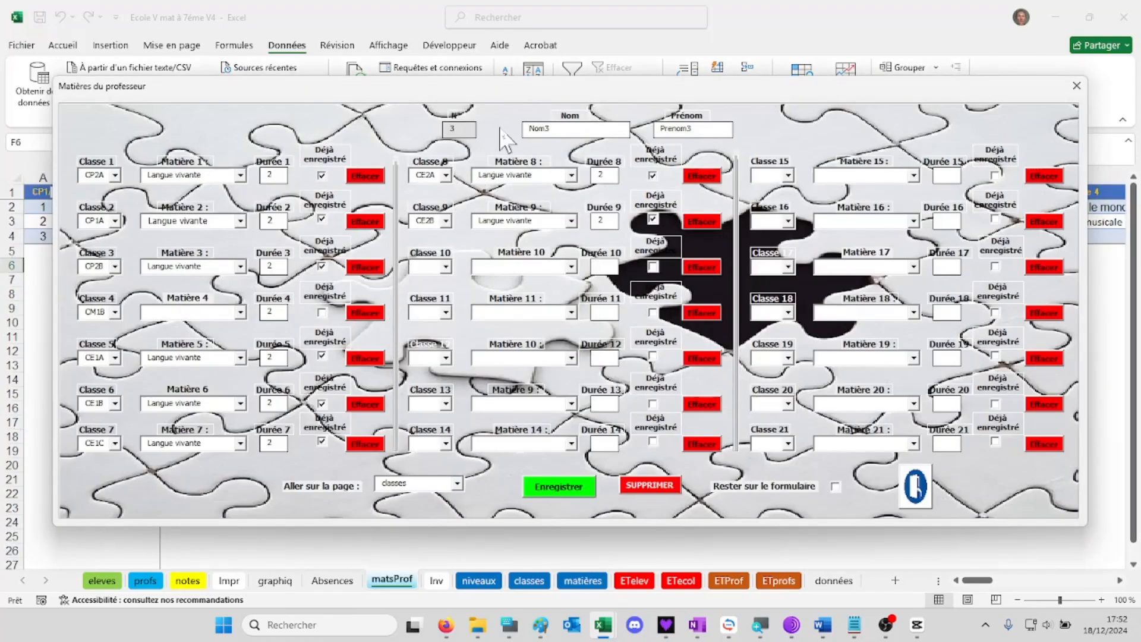
pyautogui.moveTo(512, 89); pyautogui.dragTo(536, 106)
pyautogui.click(542, 584)
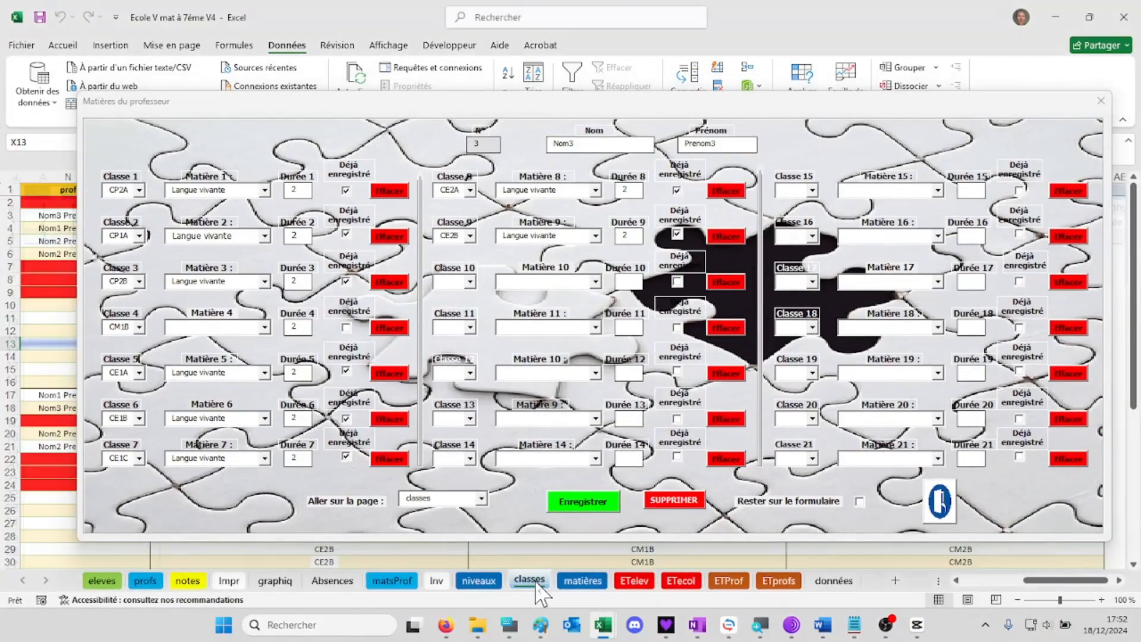
pyautogui.moveTo(572, 109); pyautogui.dragTo(555, 326)
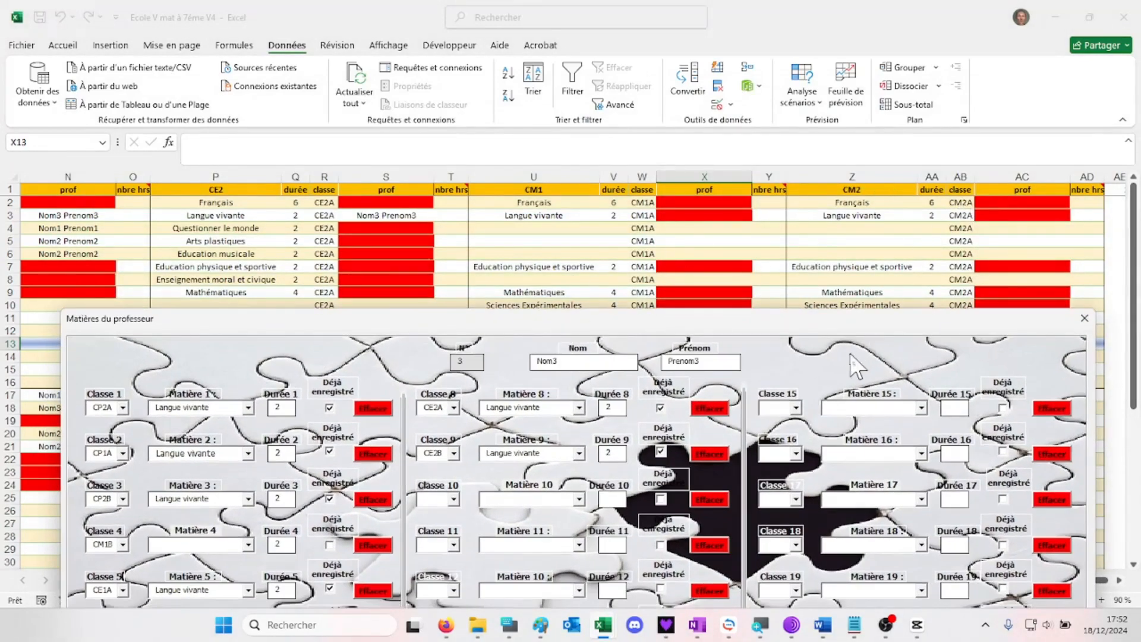
# Assign class CM2A with Langue vivante as the tenth subject entry for teacher number 3
pyautogui.click(454, 500)
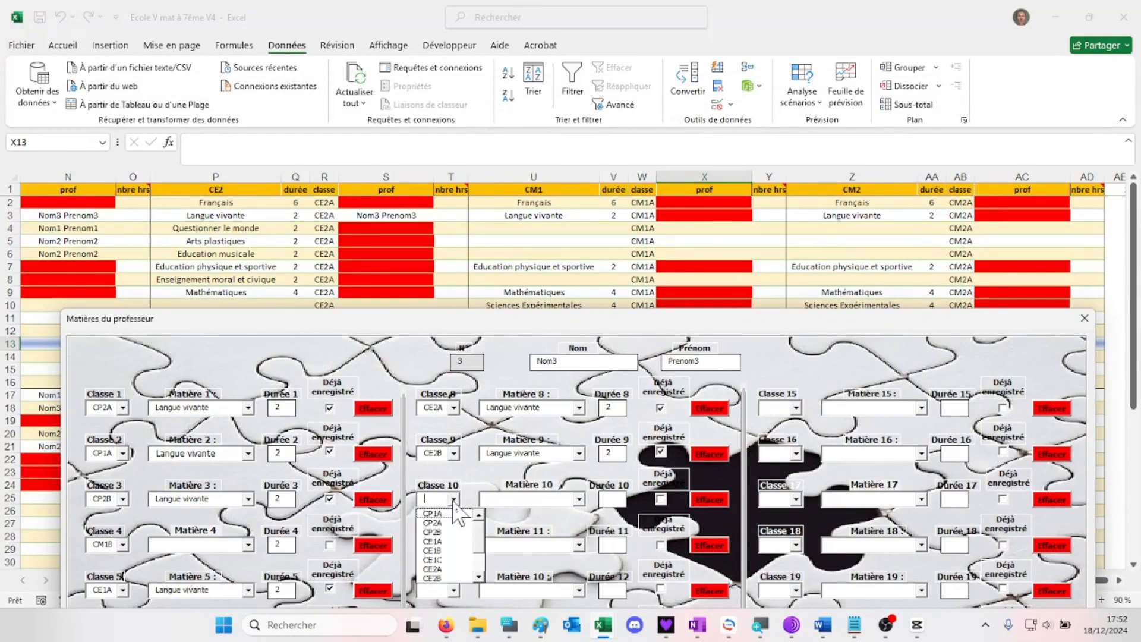
pyautogui.scroll(-1, 473, 556)
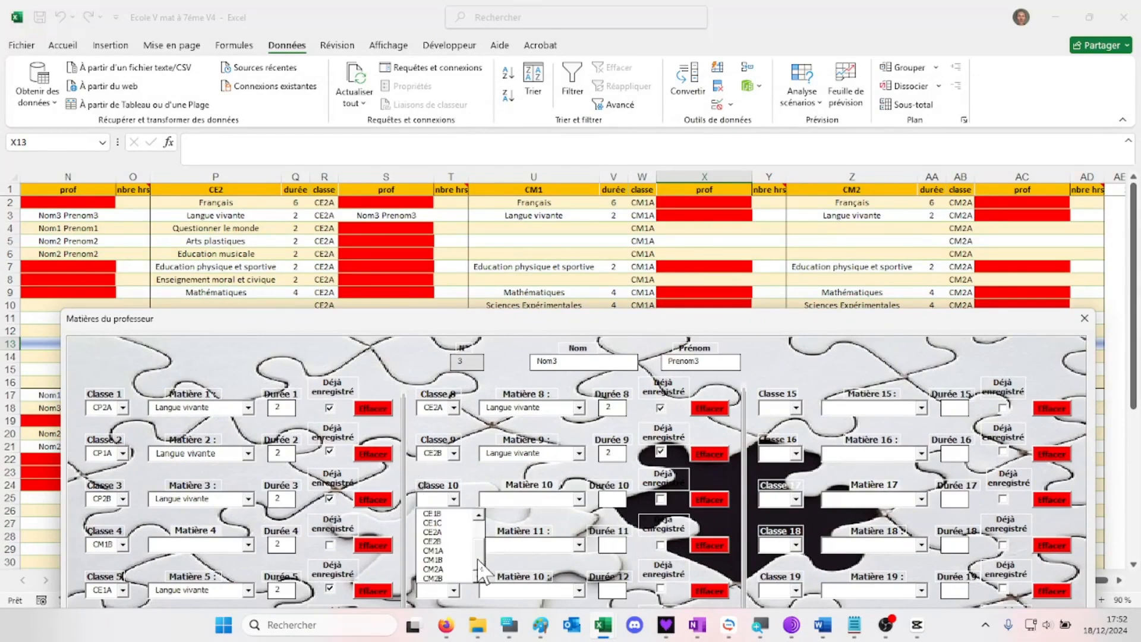
pyautogui.click(466, 569)
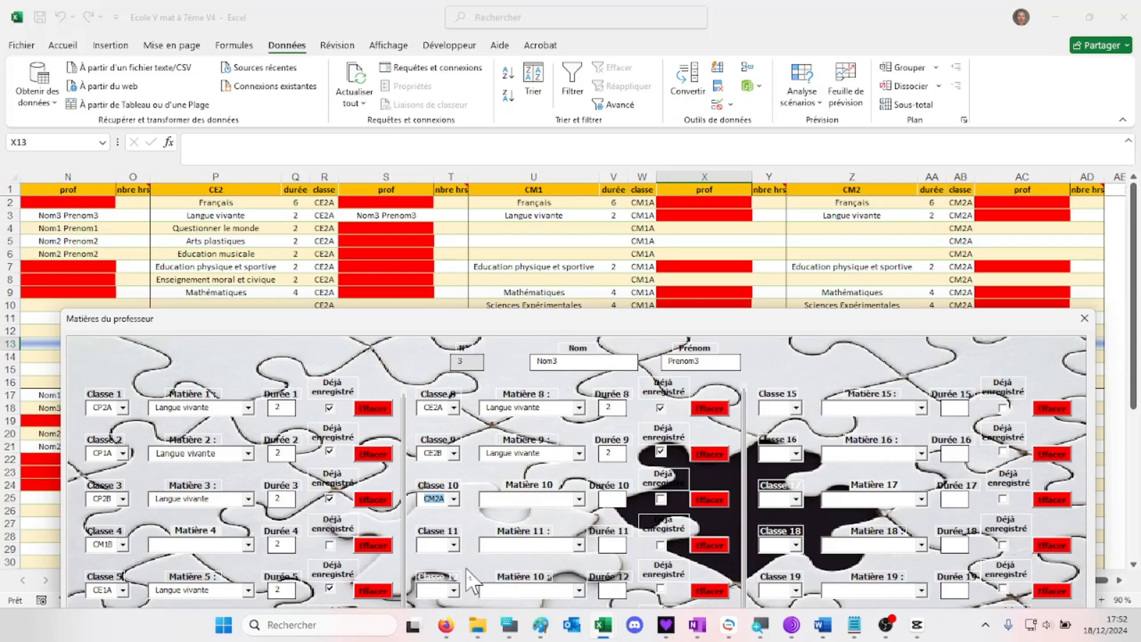
pyautogui.click(579, 499)
pyautogui.click(565, 521)
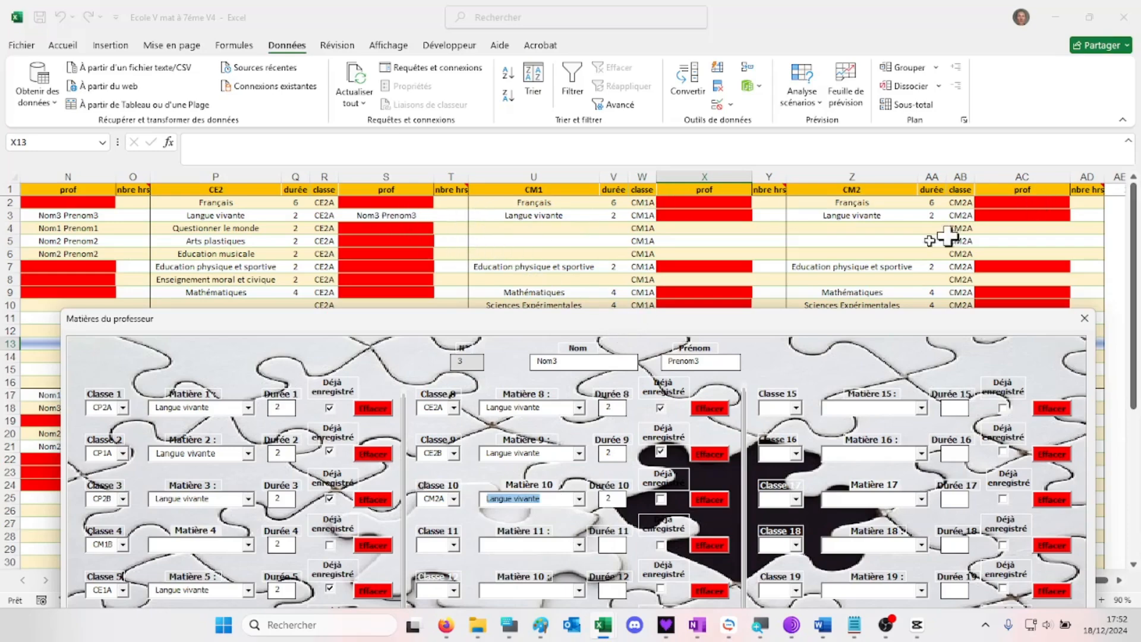
# Assign class CM1B with Langue vivante as the eleventh subject entry for teacher number 3
pyautogui.moveTo(777, 326); pyautogui.dragTo(800, 134)
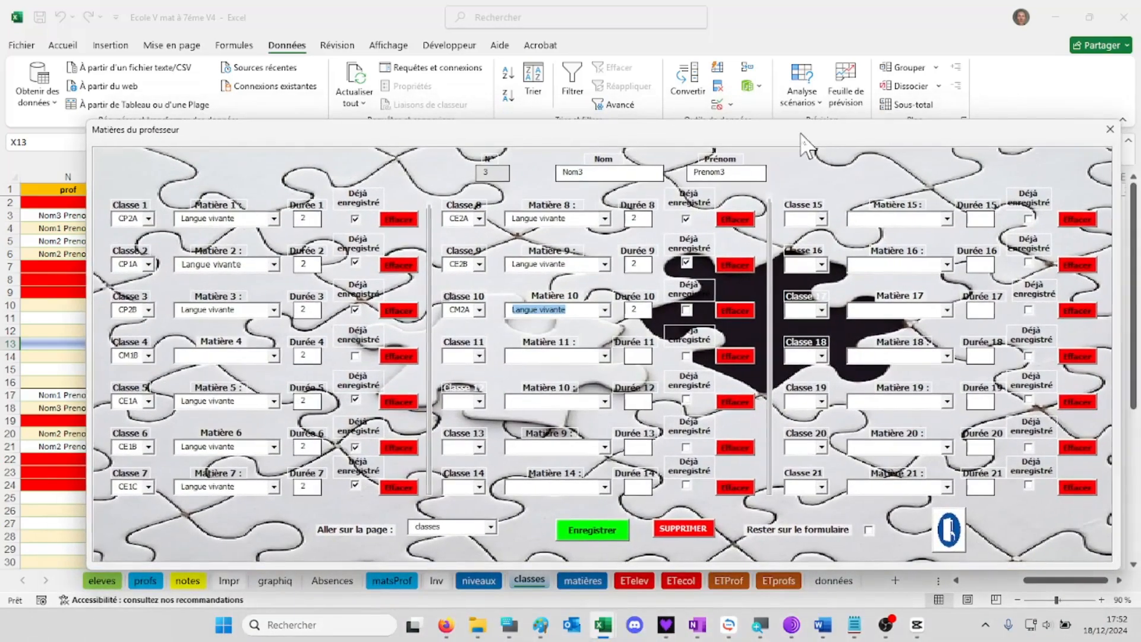
pyautogui.click(477, 355)
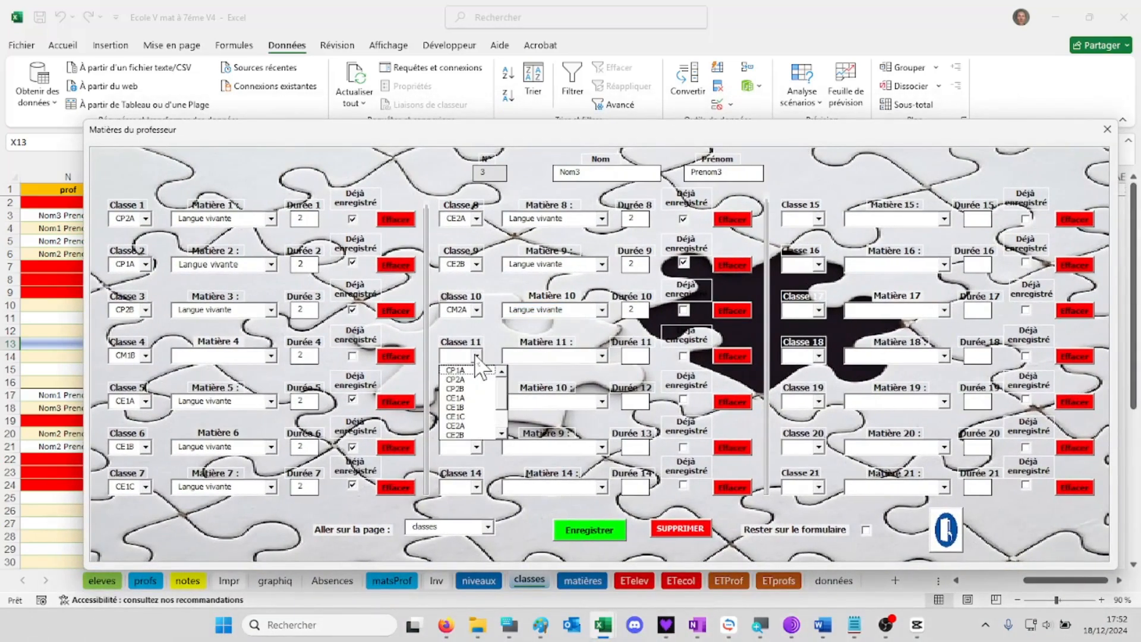
pyautogui.scroll(-1, 469, 416)
pyautogui.click(467, 435)
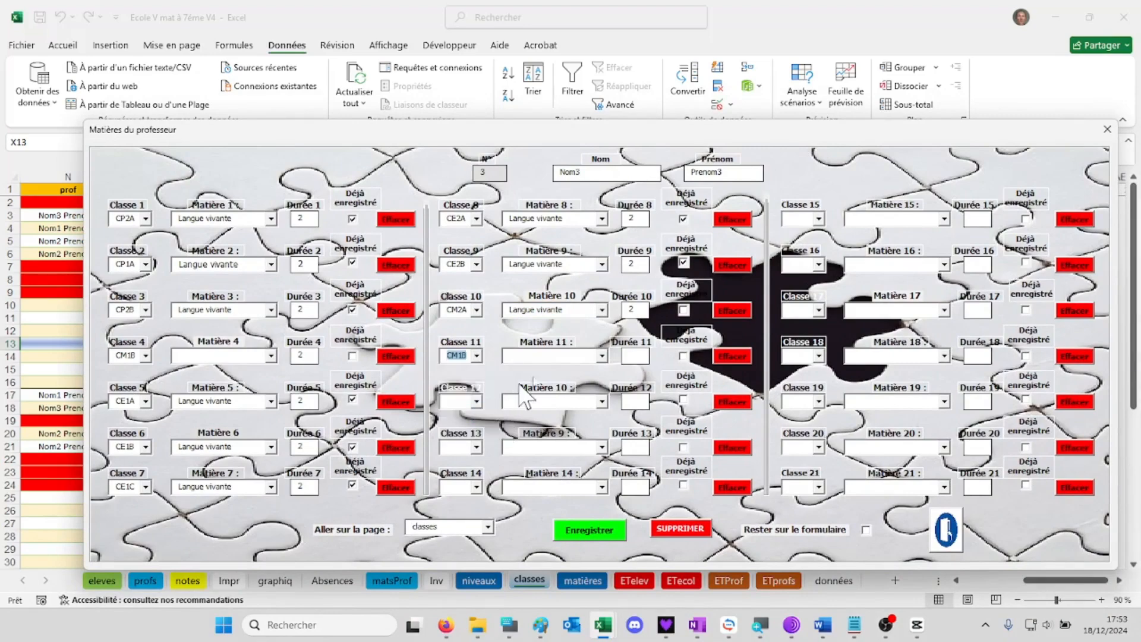
pyautogui.click(601, 356)
pyautogui.click(583, 379)
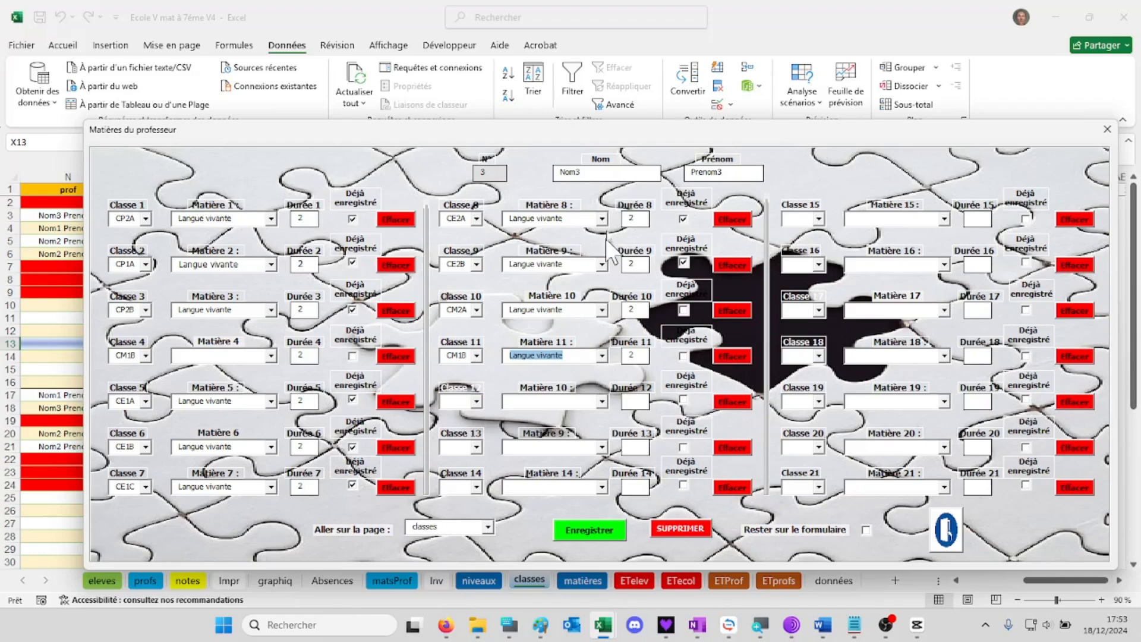
# Fill the twelfth subject entry for teacher number 3 with class CM2A and Langue vivante
pyautogui.moveTo(654, 133); pyautogui.dragTo(625, 37)
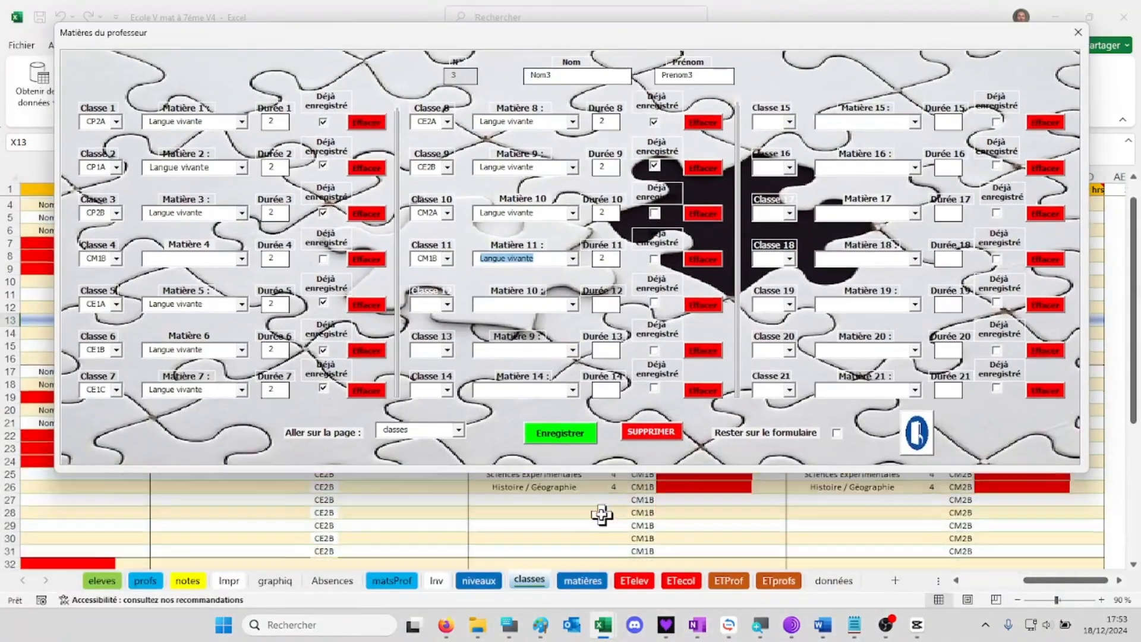
pyautogui.moveTo(602, 42); pyautogui.dragTo(607, 126)
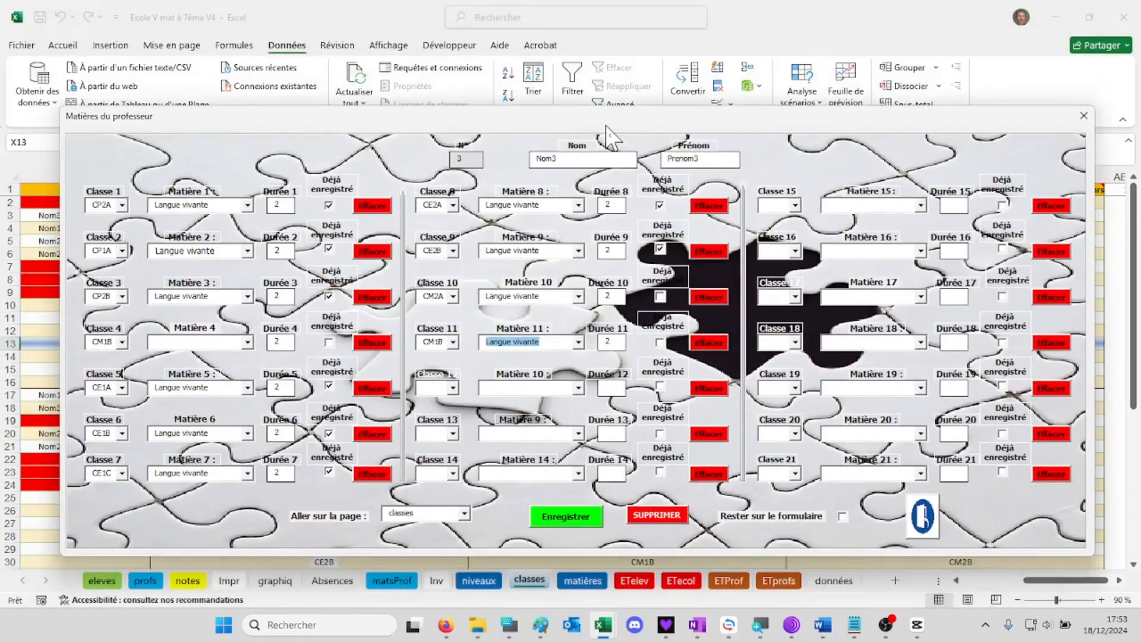
pyautogui.click(453, 388)
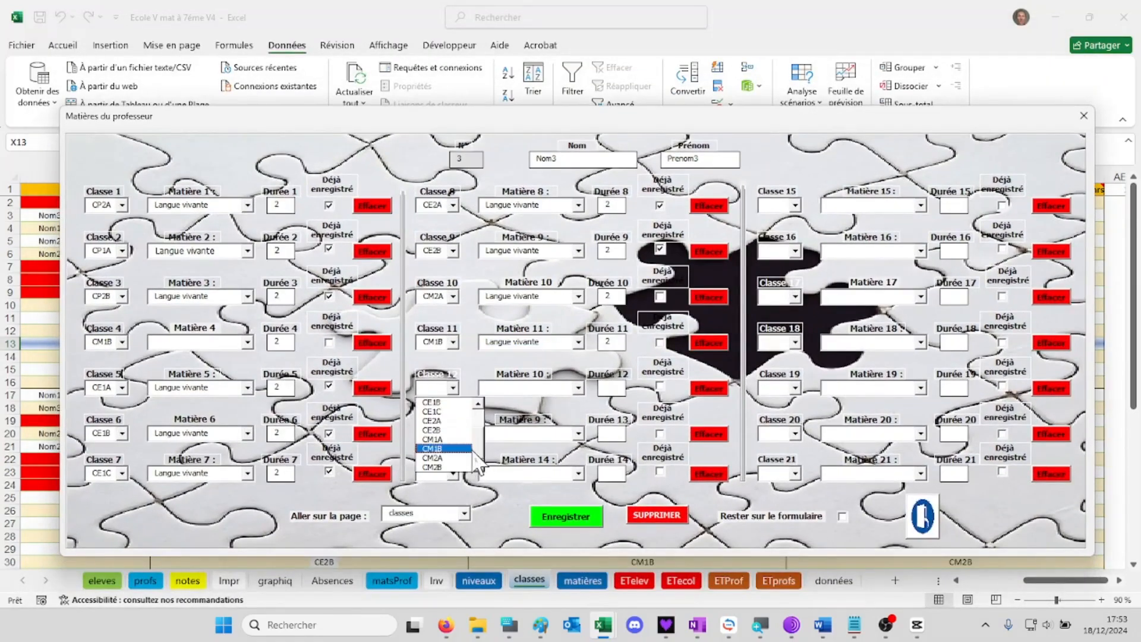
pyautogui.click(465, 458)
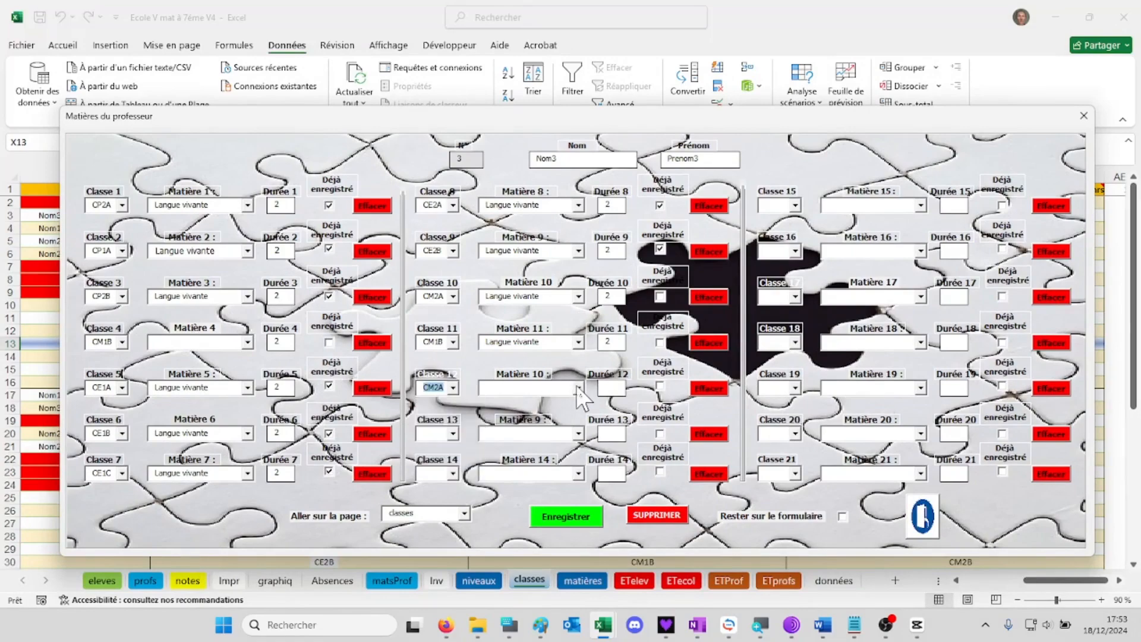
pyautogui.click(578, 388)
pyautogui.click(506, 400)
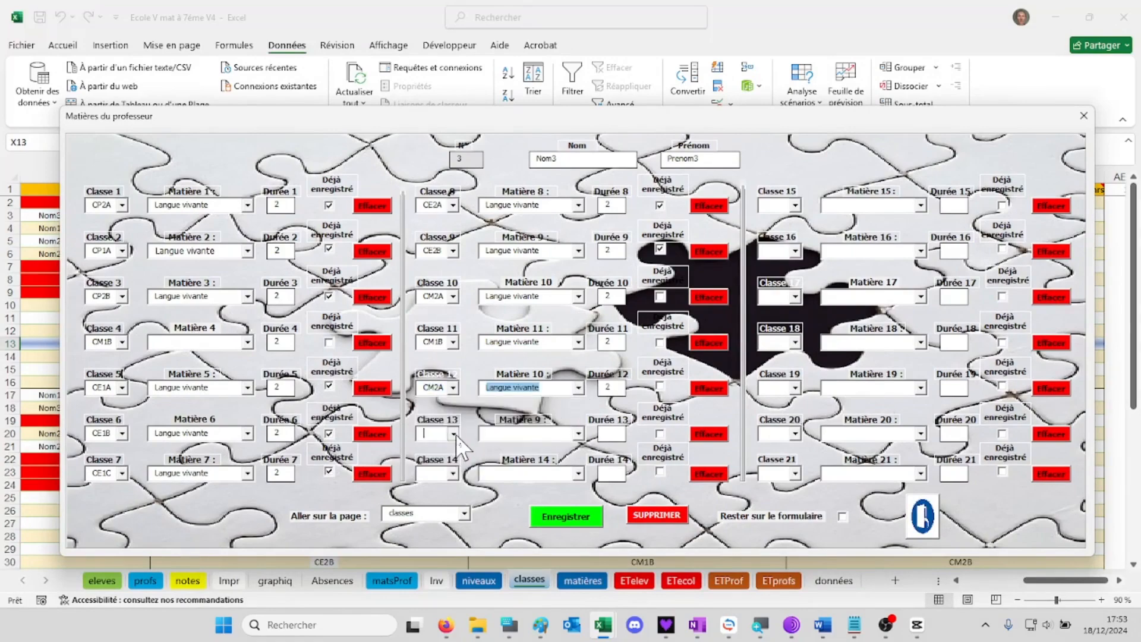
# Fill the thirteenth subject entry for teacher number 3 with class CM2B and Langue vivante
pyautogui.click(454, 433)
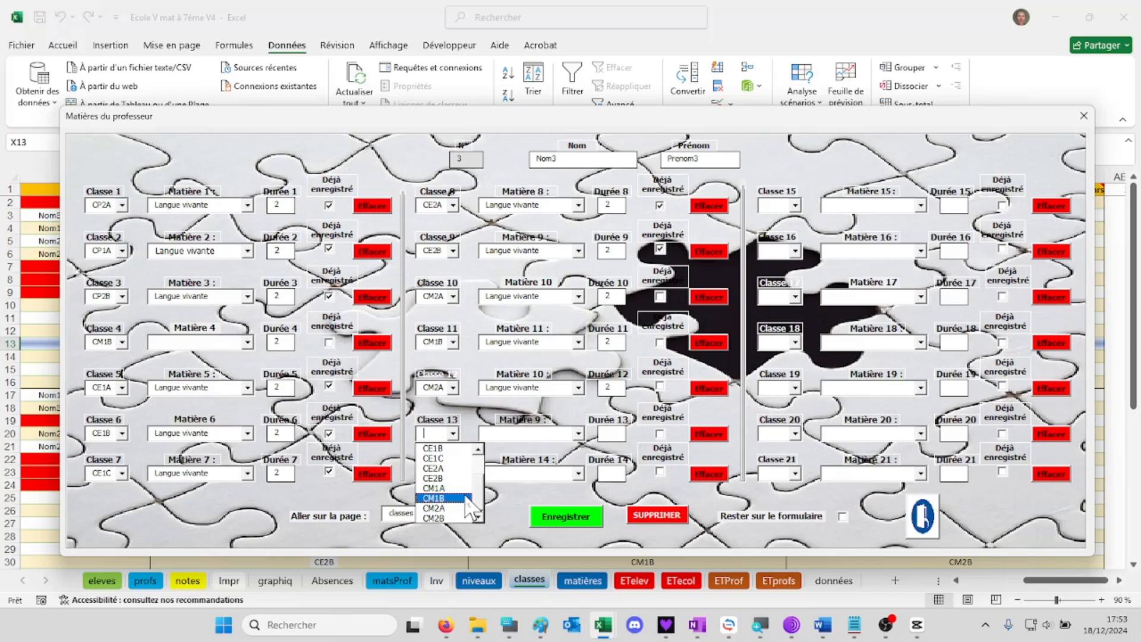
pyautogui.click(446, 498)
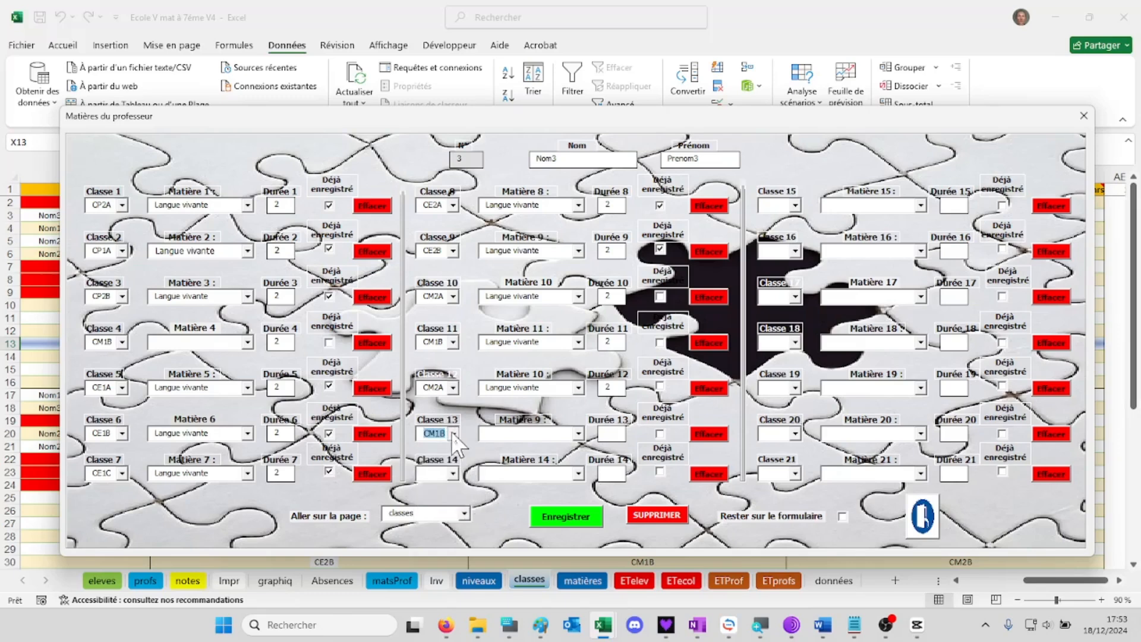
pyautogui.click(454, 434)
pyautogui.click(460, 512)
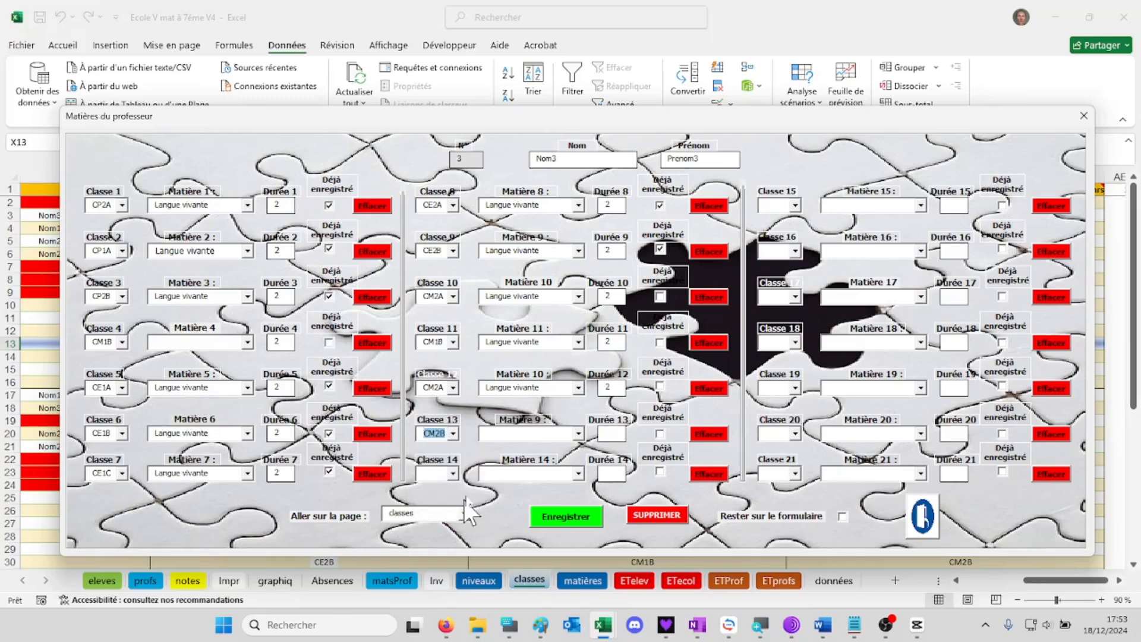
pyautogui.click(579, 434)
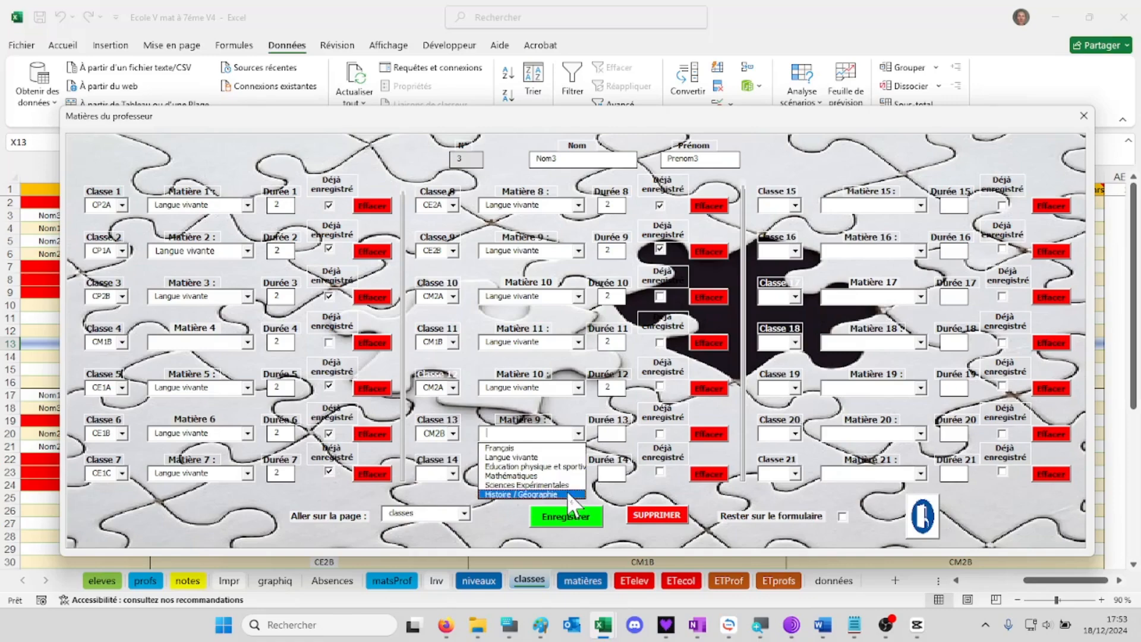
pyautogui.click(563, 457)
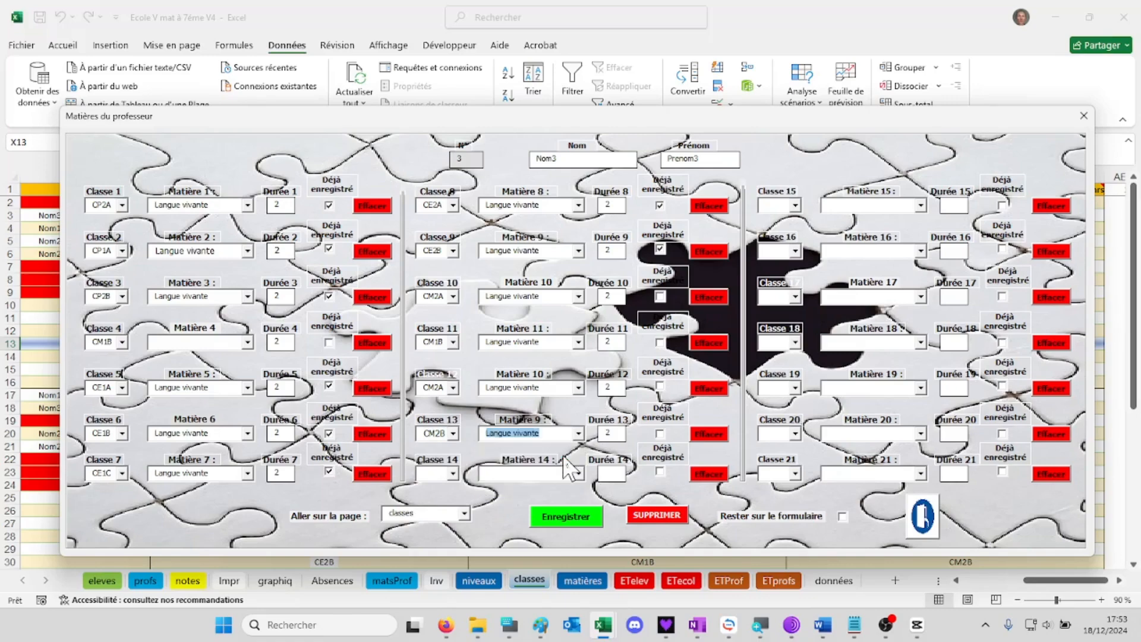
# Change the twelfth entry's class to CM1A with Langue vivante and save the subject assignments of teacher number 3
pyautogui.click(567, 516)
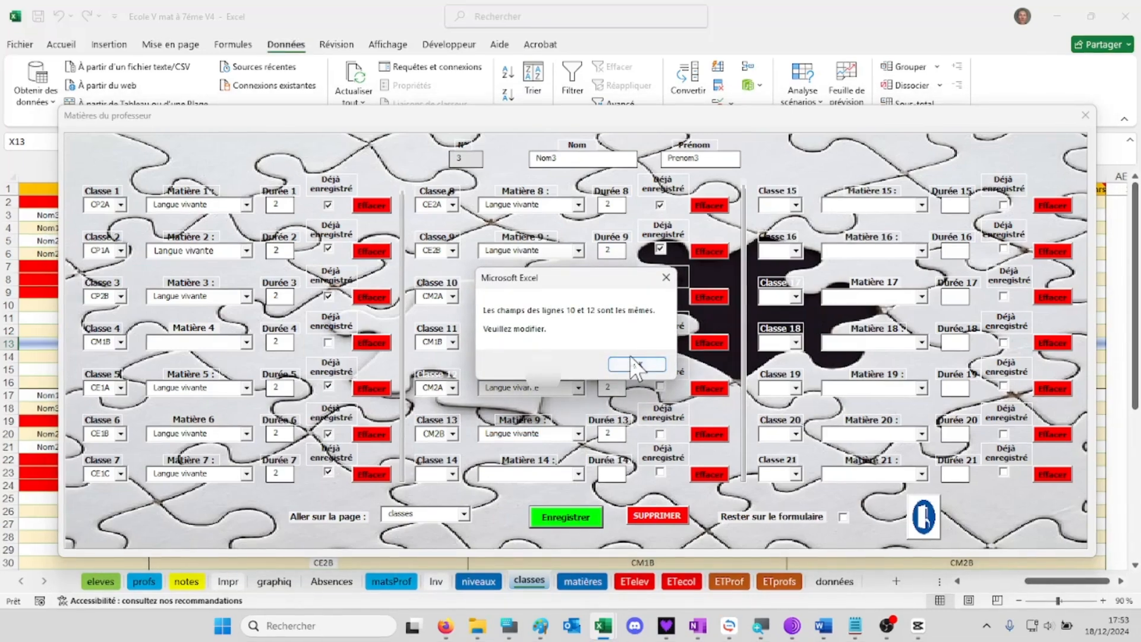
pyautogui.click(630, 366)
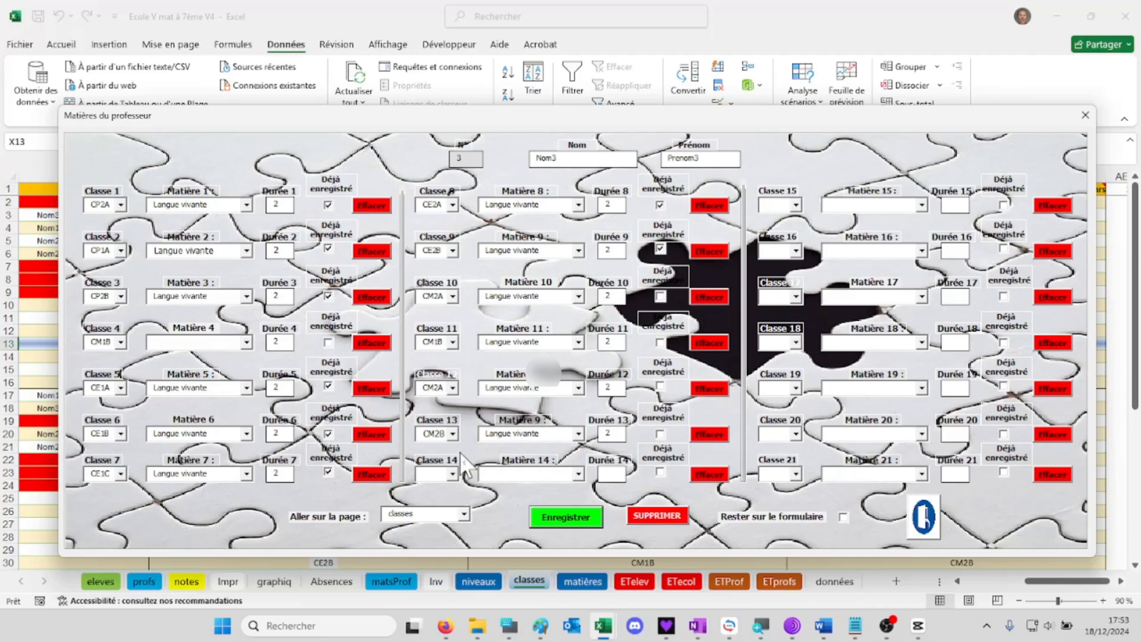
pyautogui.moveTo(509, 122); pyautogui.dragTo(566, 135)
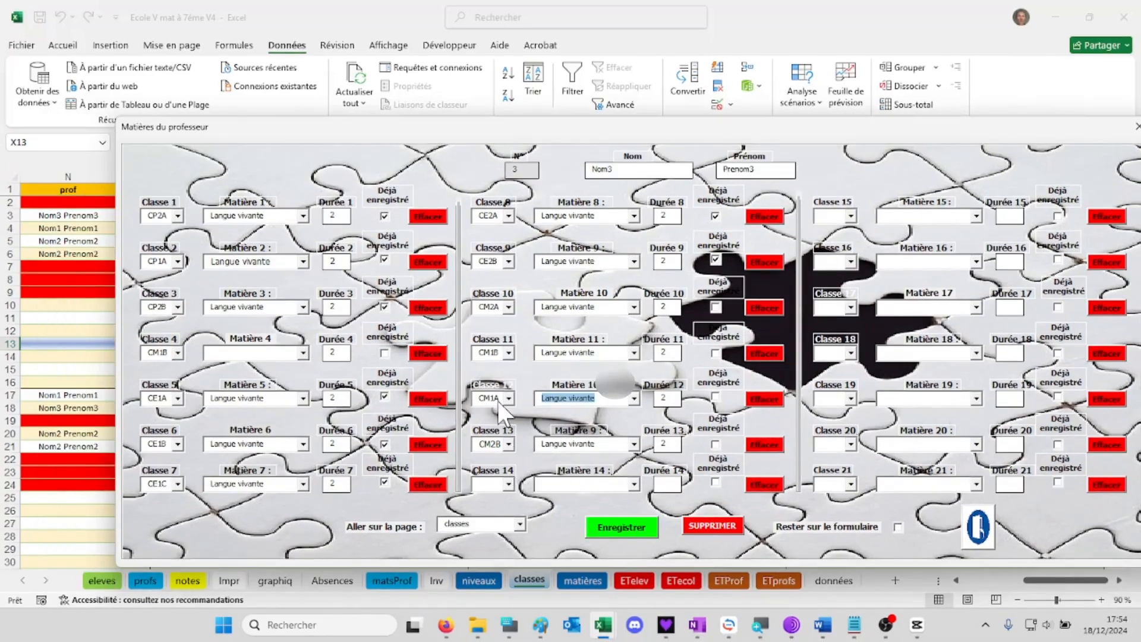
pyautogui.click(646, 528)
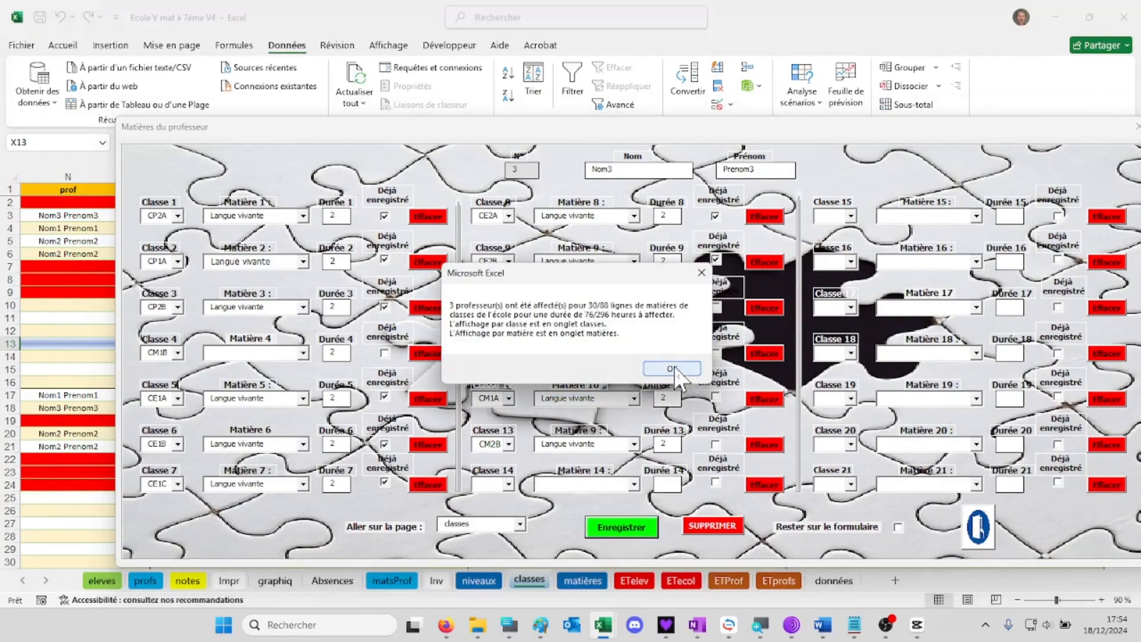
pyautogui.click(672, 369)
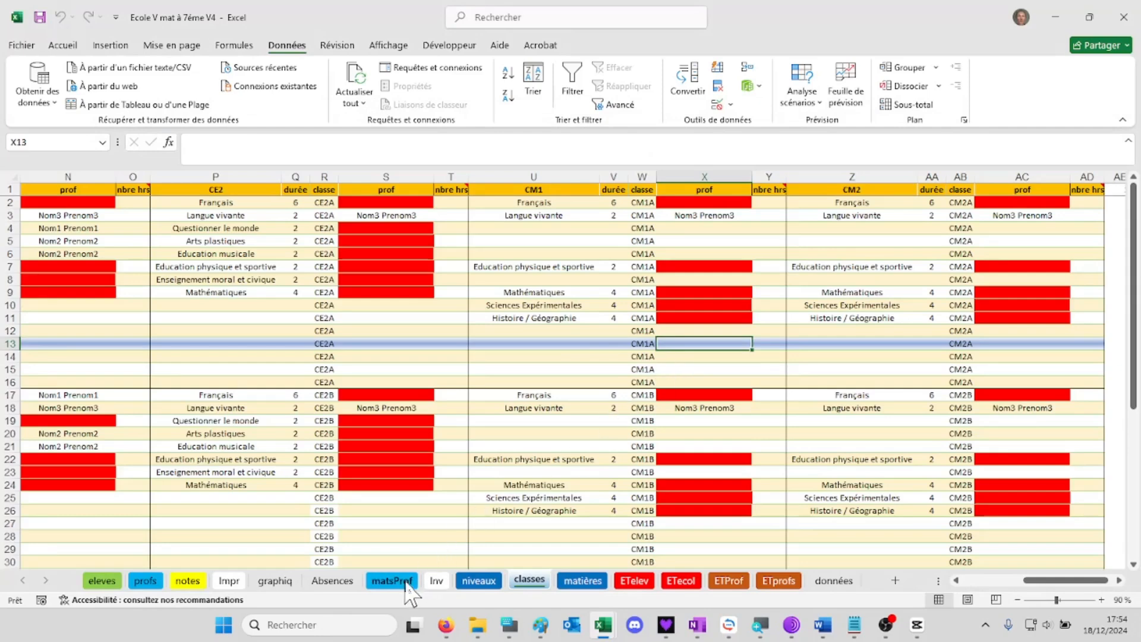
# Check the assigned hours on the matières sheet and open the subject assignments of teacher number 1 from the Ecole form
pyautogui.click(582, 580)
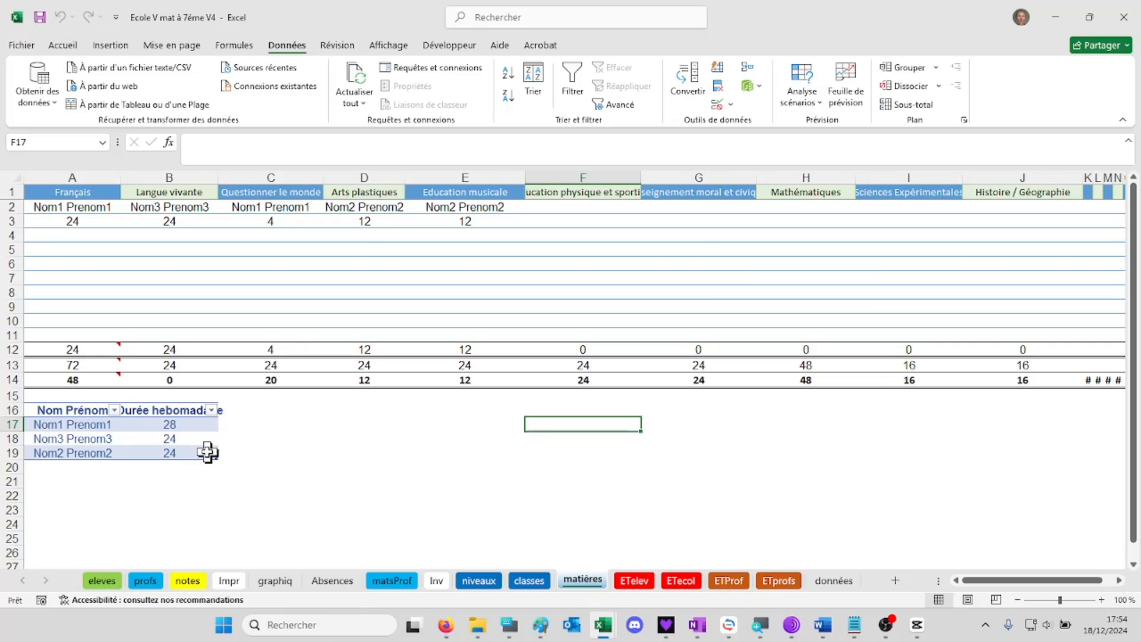
pyautogui.click(487, 206)
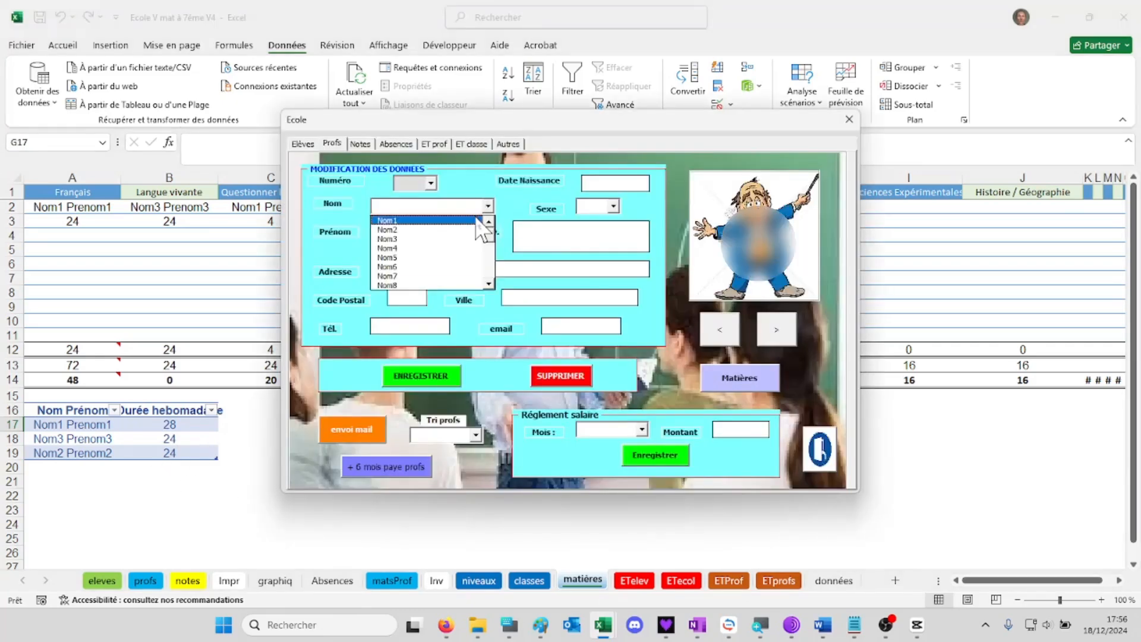
pyautogui.click(476, 219)
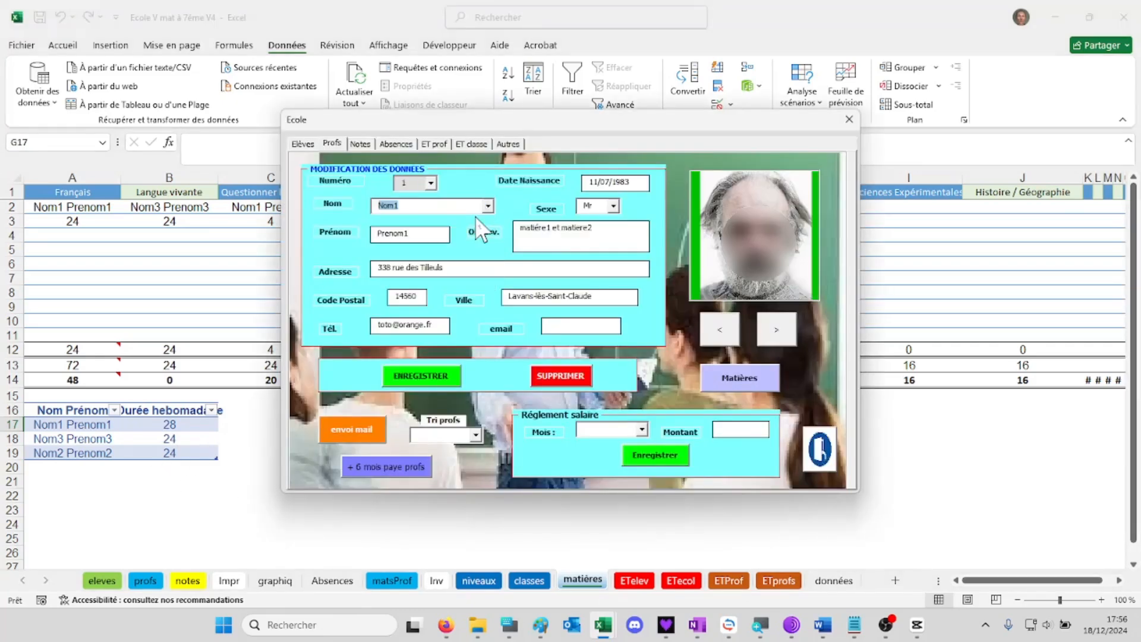
pyautogui.click(750, 378)
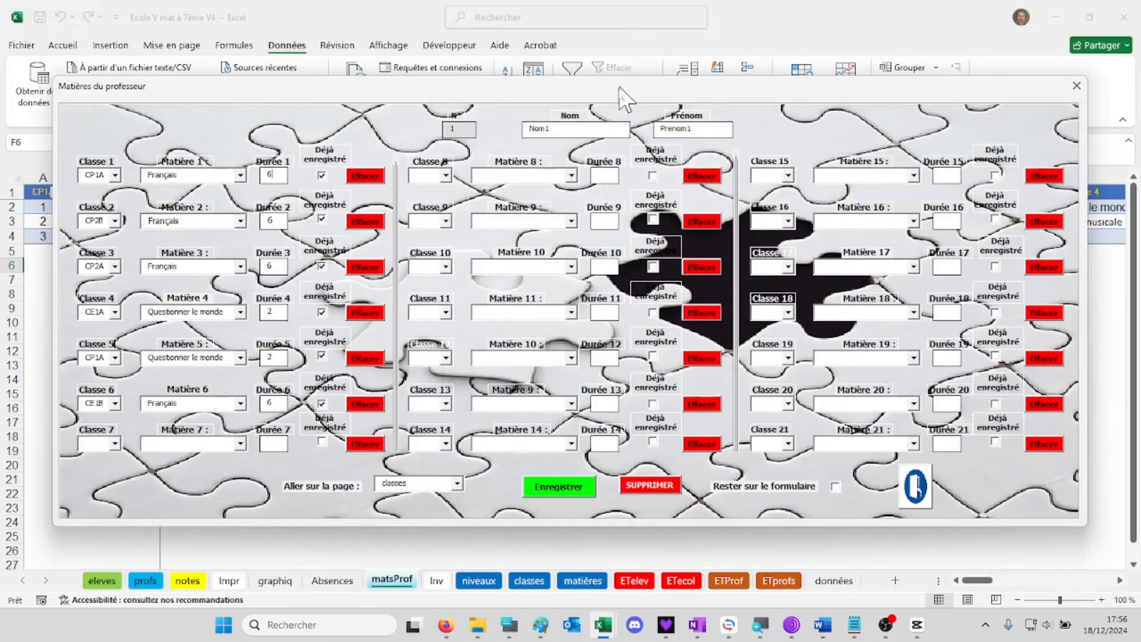
# Check on the classes sheet which subjects still lack a teacher, keeping teacher number 1's subject form open beside it
pyautogui.moveTo(622, 98); pyautogui.dragTo(647, 127)
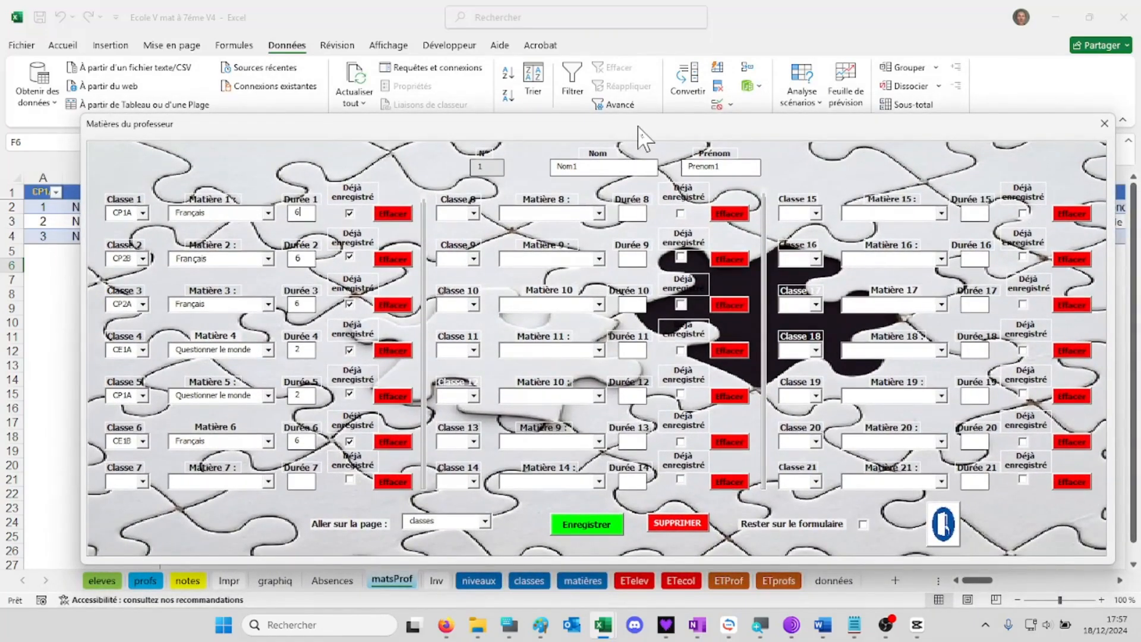
pyautogui.moveTo(572, 123); pyautogui.dragTo(572, 131)
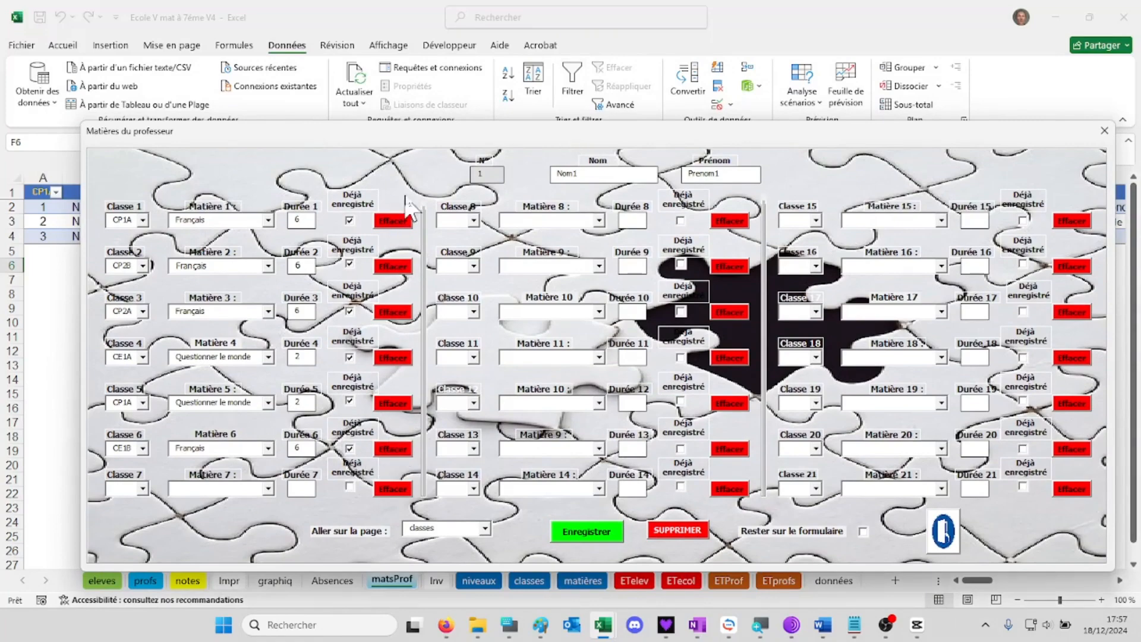
pyautogui.moveTo(429, 133); pyautogui.dragTo(413, 75)
pyautogui.click(529, 580)
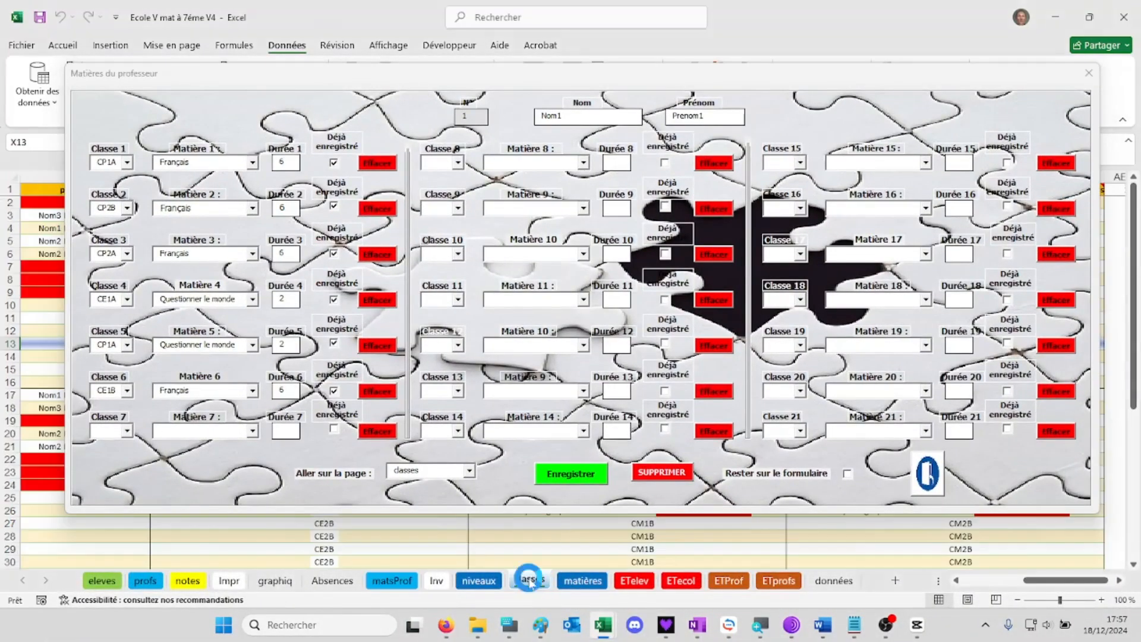
pyautogui.click(649, 89)
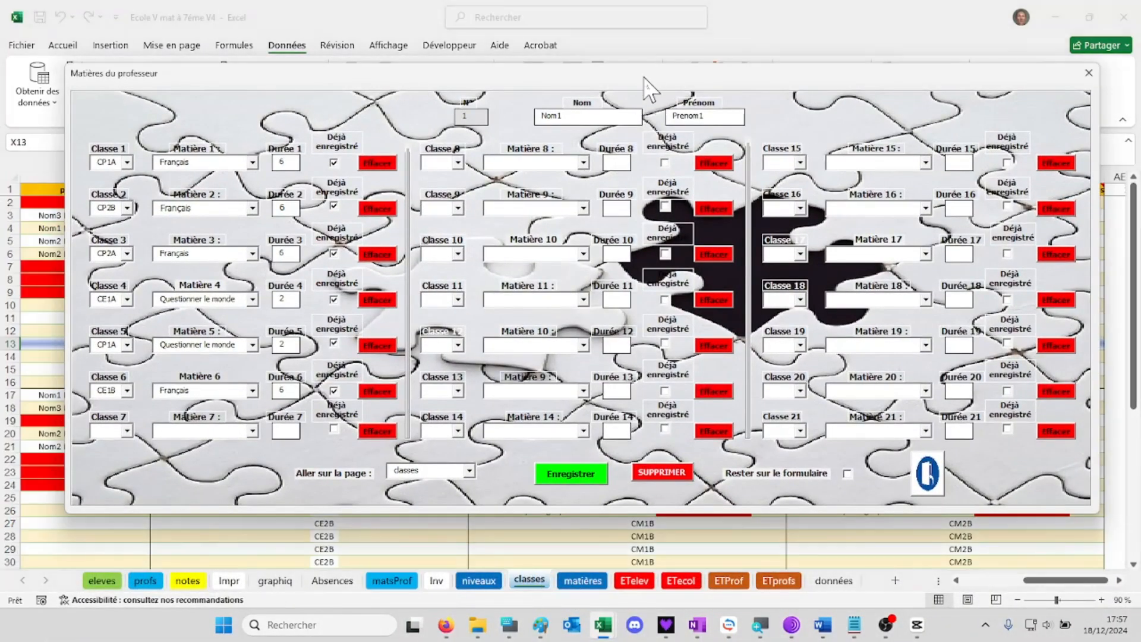
pyautogui.moveTo(650, 90); pyautogui.dragTo(731, 106)
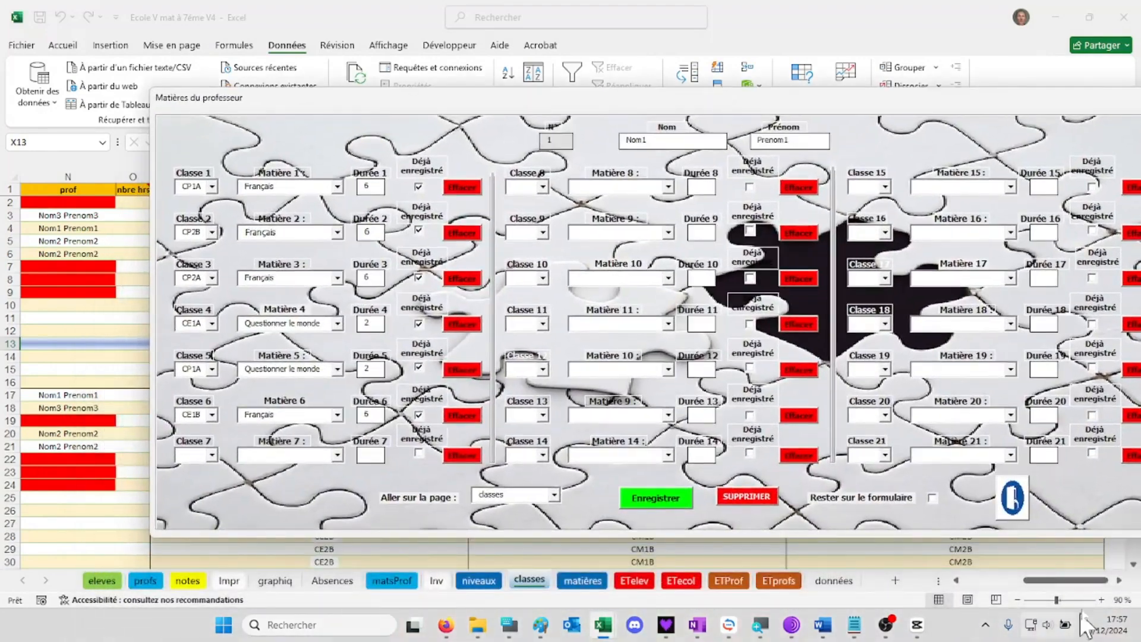
pyautogui.moveTo(1084, 581); pyautogui.dragTo(1060, 586)
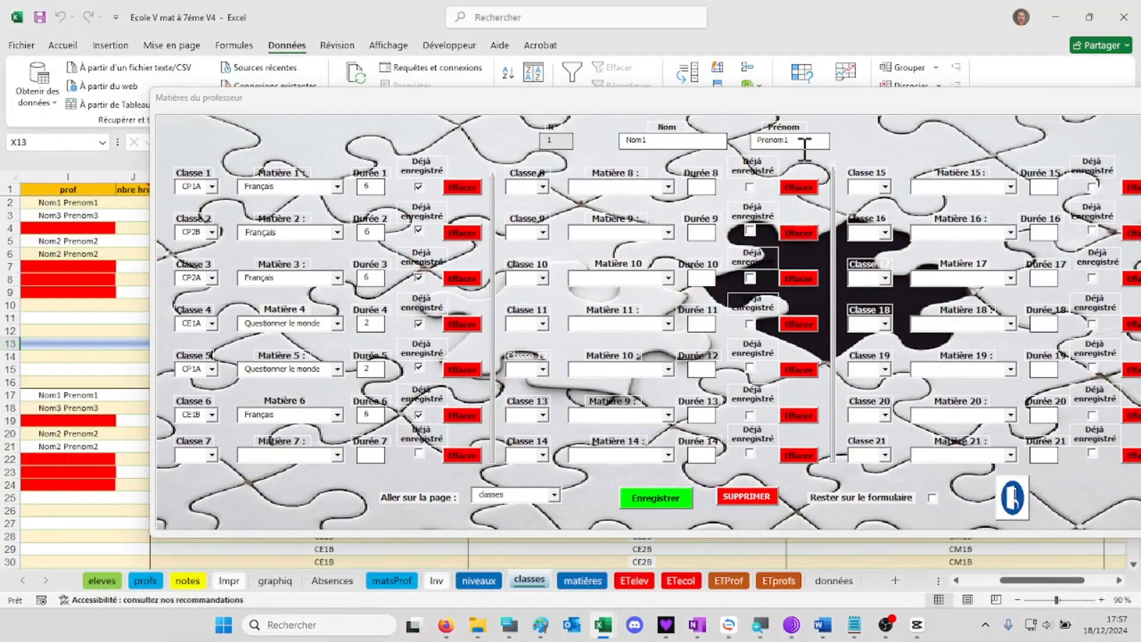
pyautogui.moveTo(782, 104); pyautogui.dragTo(865, 113)
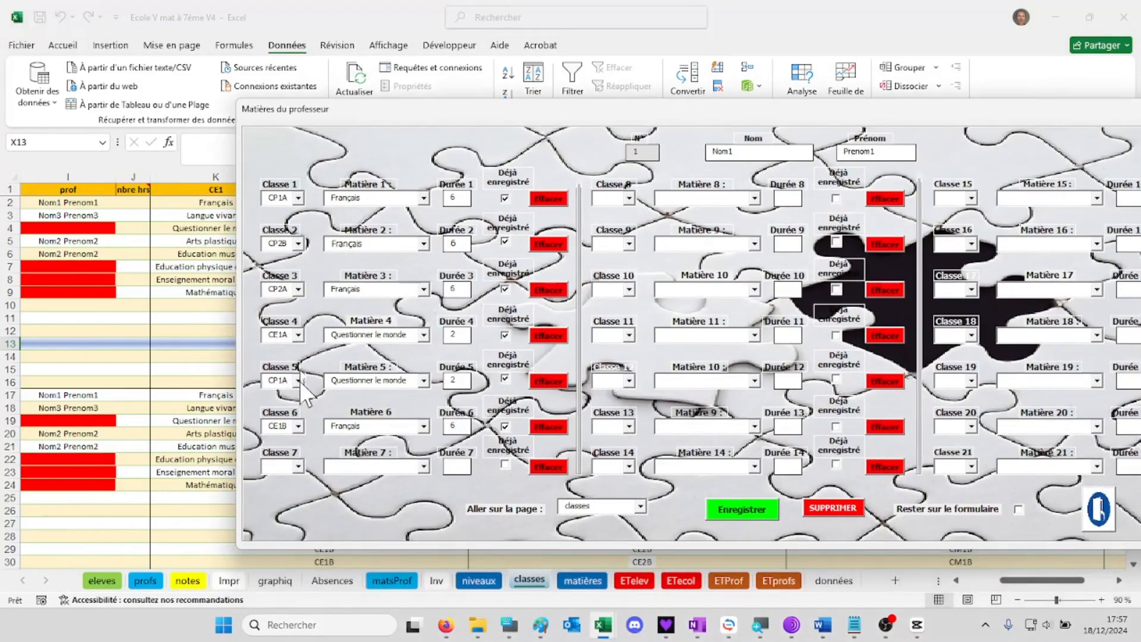
# Clear the fourth subject entry of teacher number 1, Questionner le monde in class CE1A, and save the assignments
pyautogui.moveTo(412, 117); pyautogui.dragTo(272, 132)
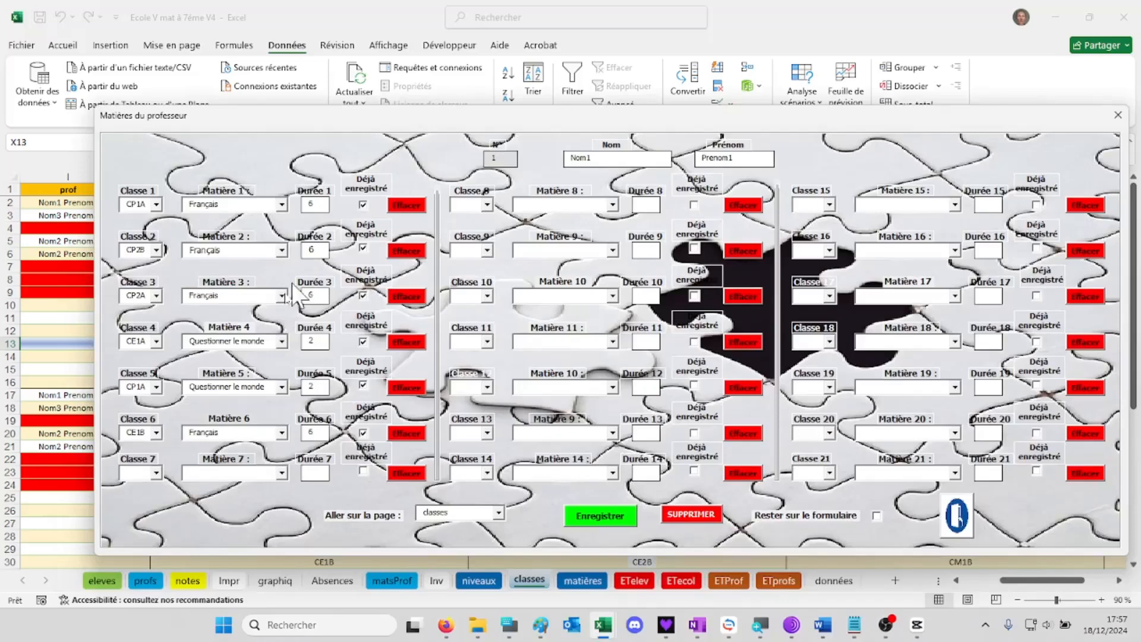
pyautogui.click(408, 343)
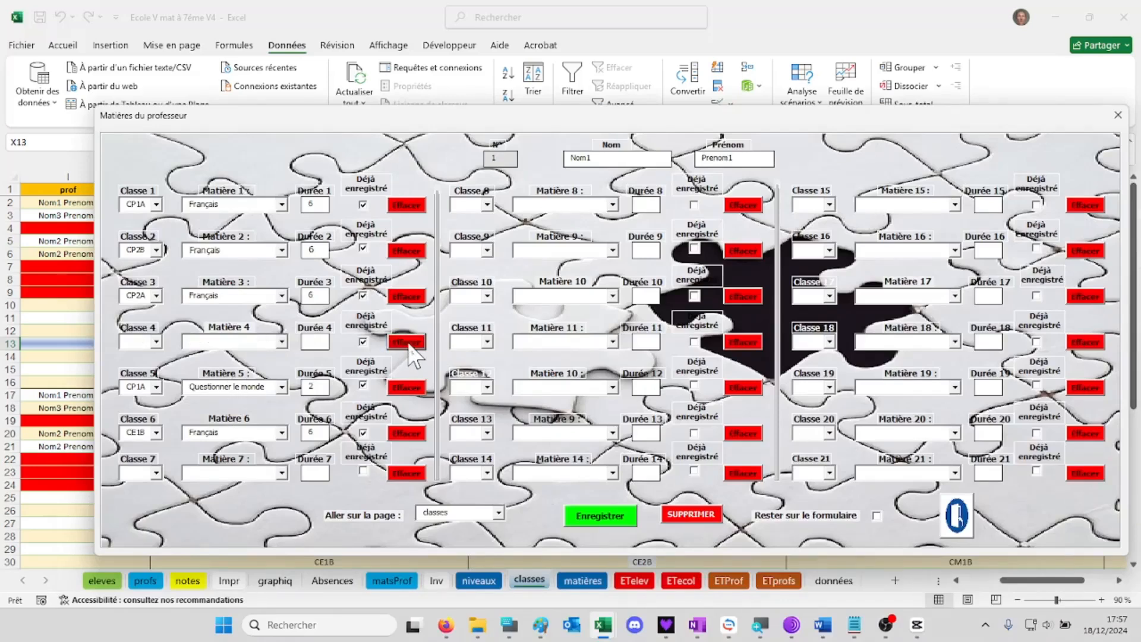
pyautogui.click(622, 522)
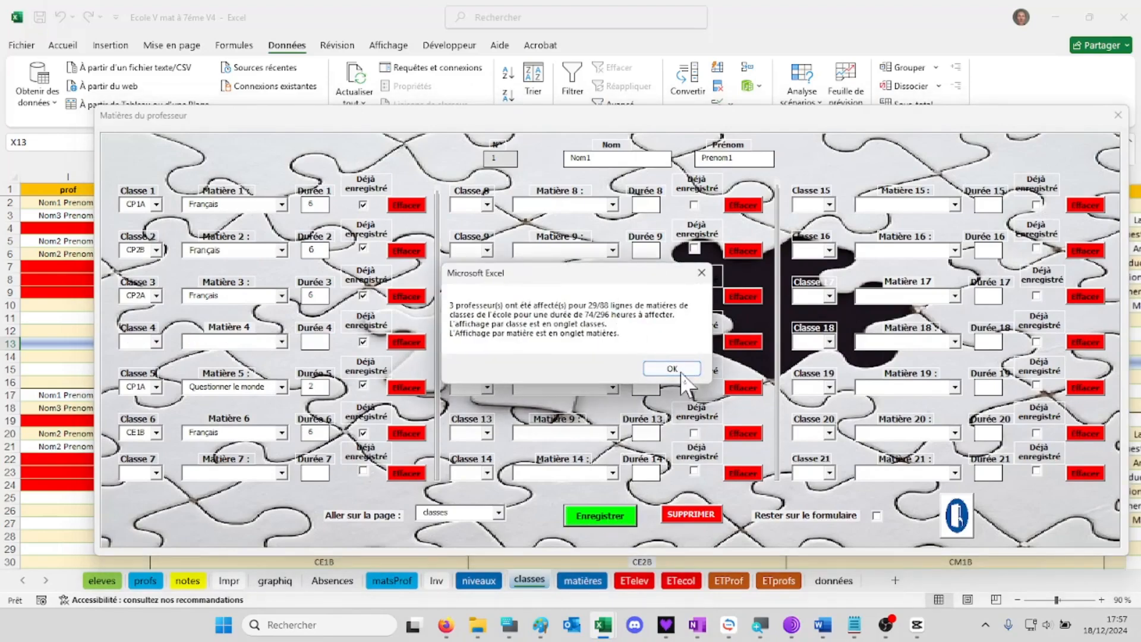
pyautogui.click(681, 370)
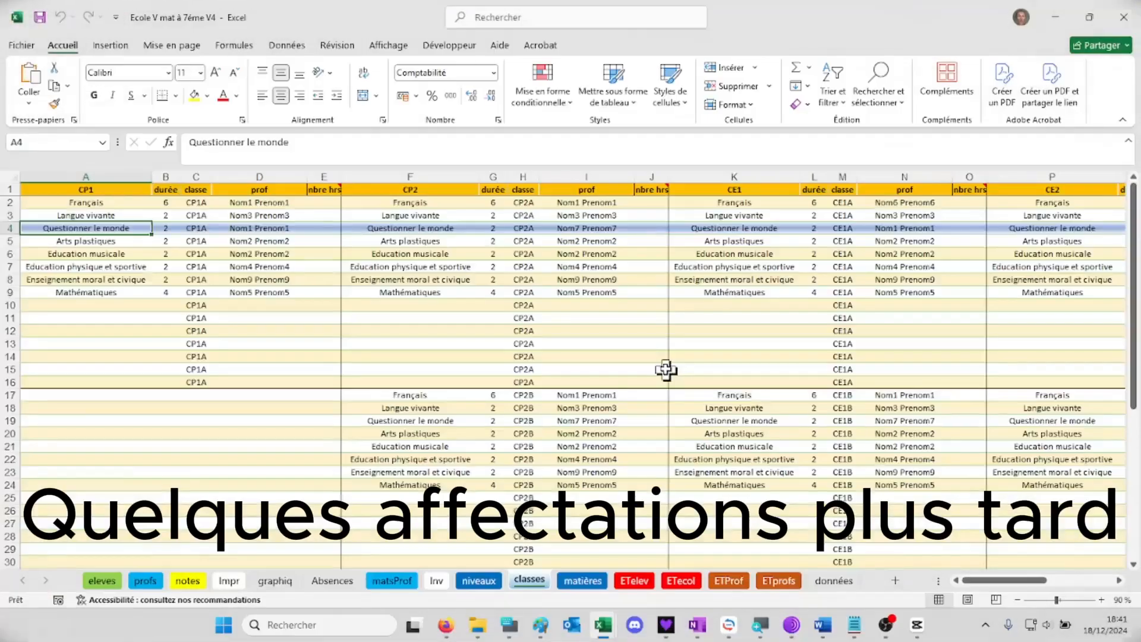
# Set the subject of teacher number 2's sixteenth entry, class CE2B, to Education musicale and save the assignments
pyautogui.moveTo(1041, 589); pyautogui.dragTo(1052, 587)
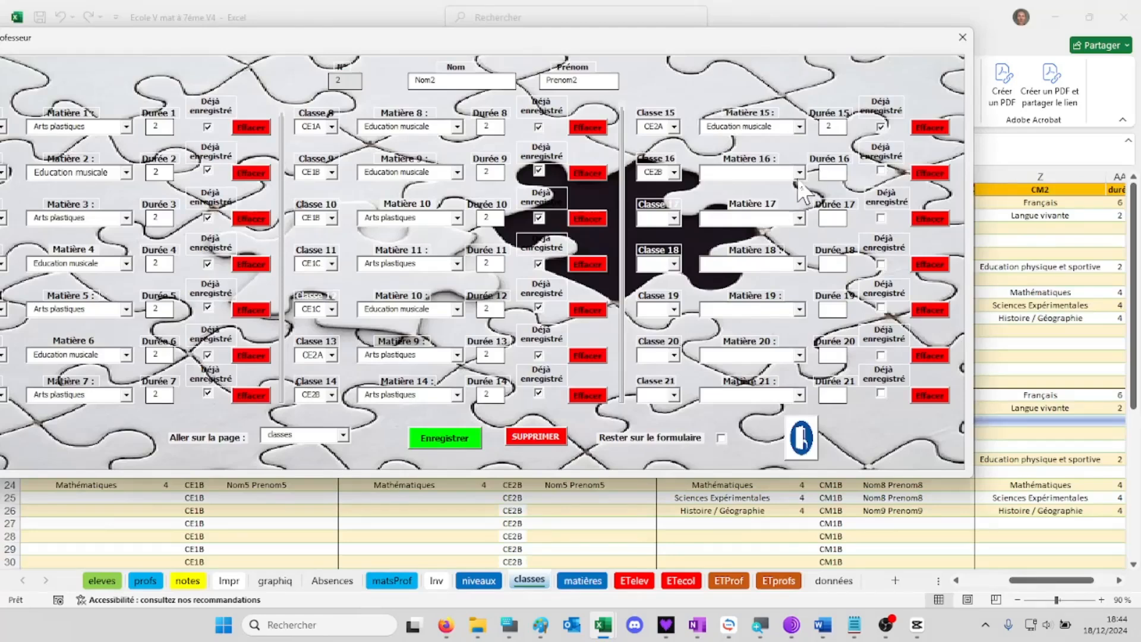
pyautogui.click(800, 173)
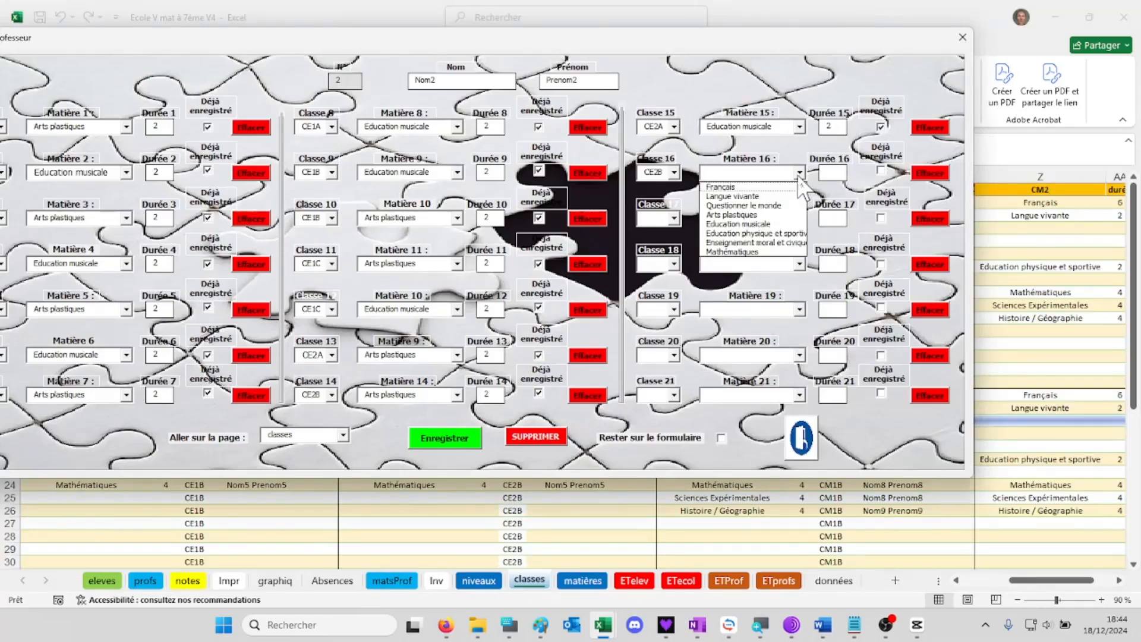
pyautogui.click(793, 225)
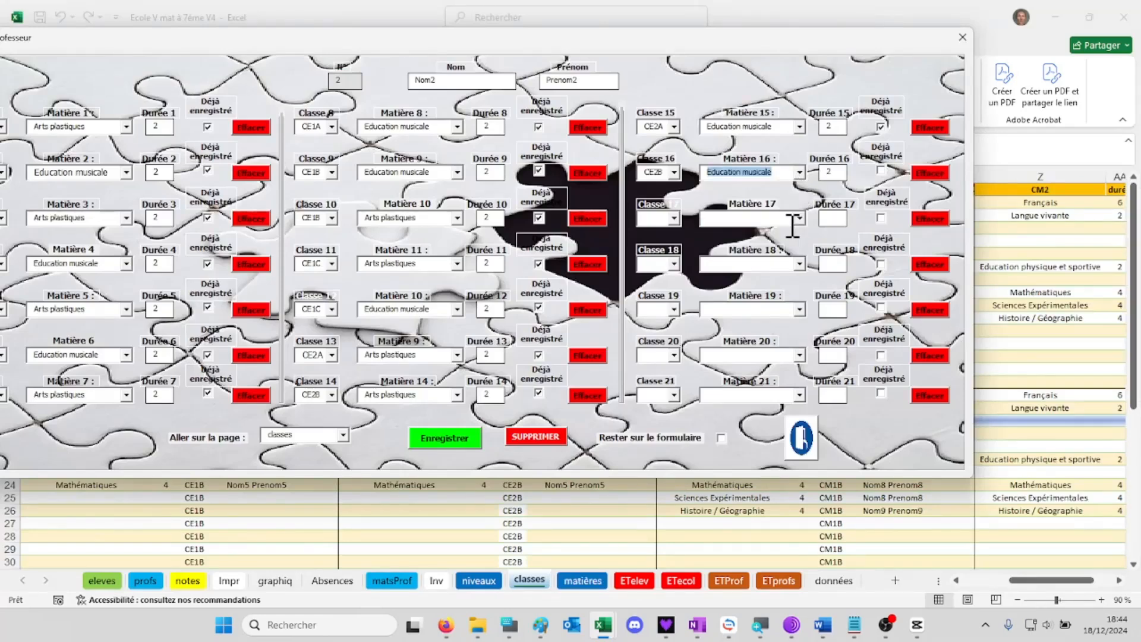
pyautogui.click(431, 439)
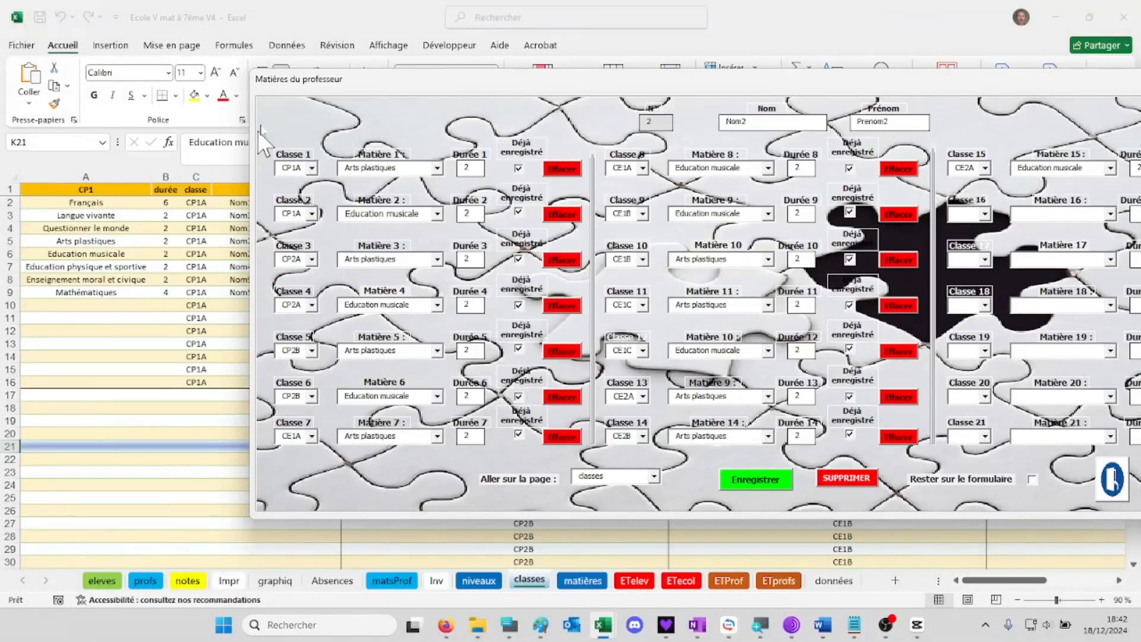
pyautogui.moveTo(287, 80); pyautogui.dragTo(958, 89)
pyautogui.moveTo(1035, 579); pyautogui.dragTo(1116, 580)
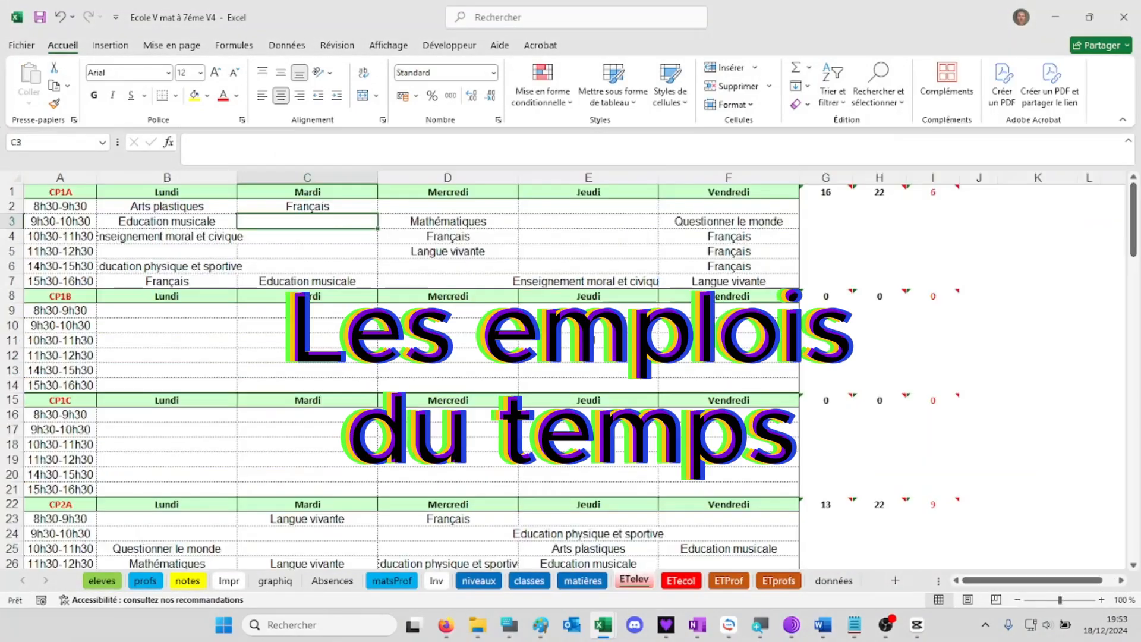
# Run the random draw of the timetables from the Ecole form opened on the ETelev sheet, accepting the reset of existing timetables
pyautogui.doubleClick(593, 340)
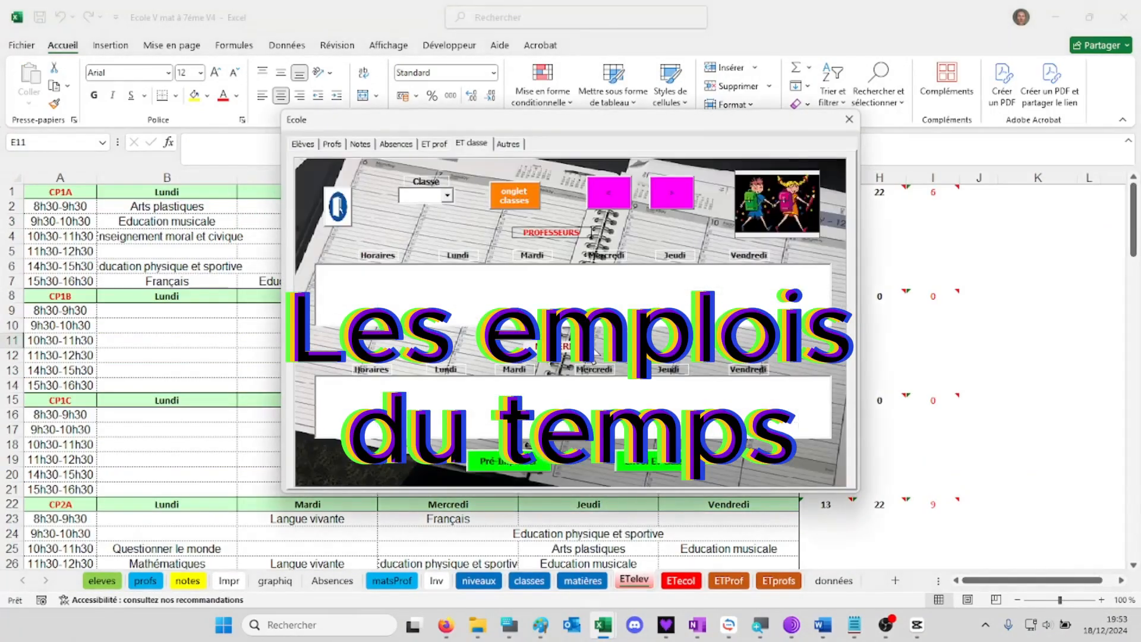
pyautogui.click(511, 144)
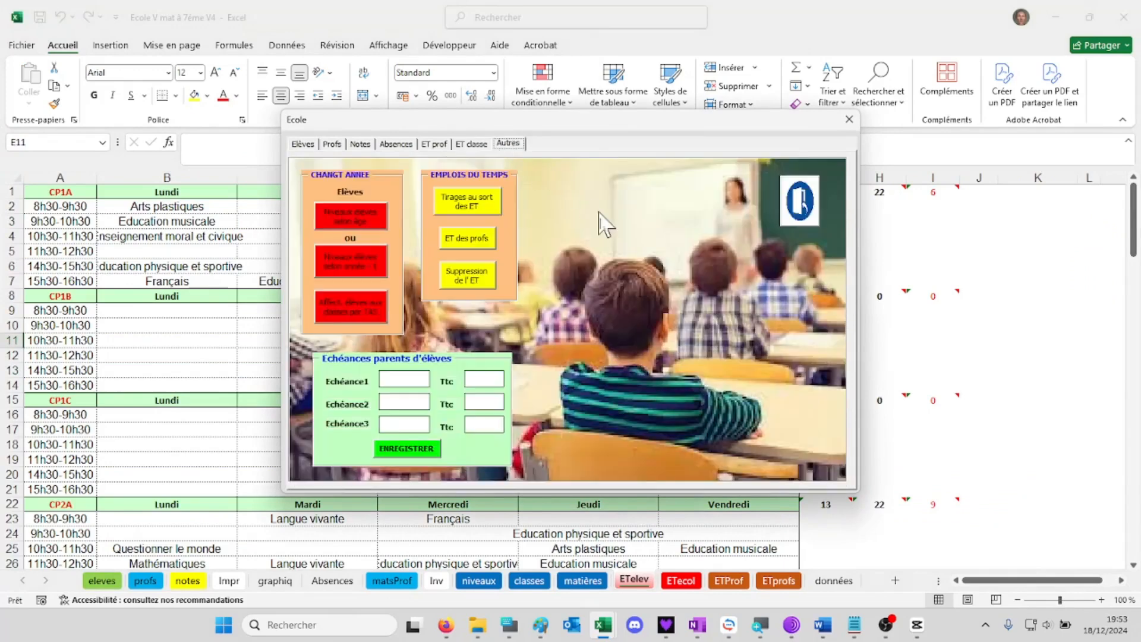
pyautogui.click(468, 204)
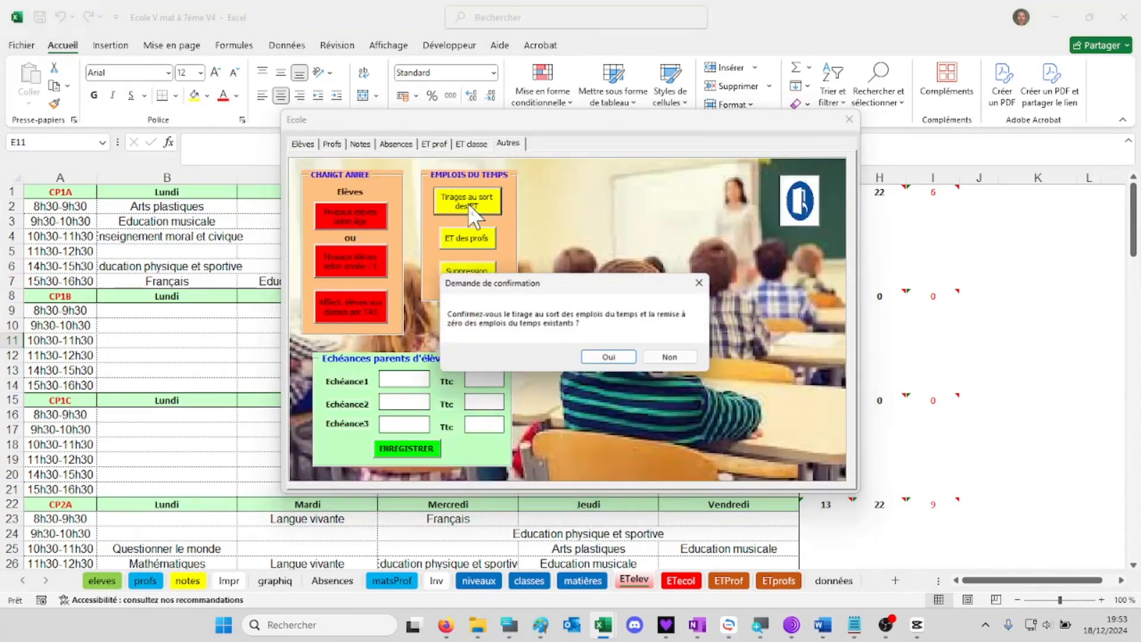
pyautogui.click(612, 360)
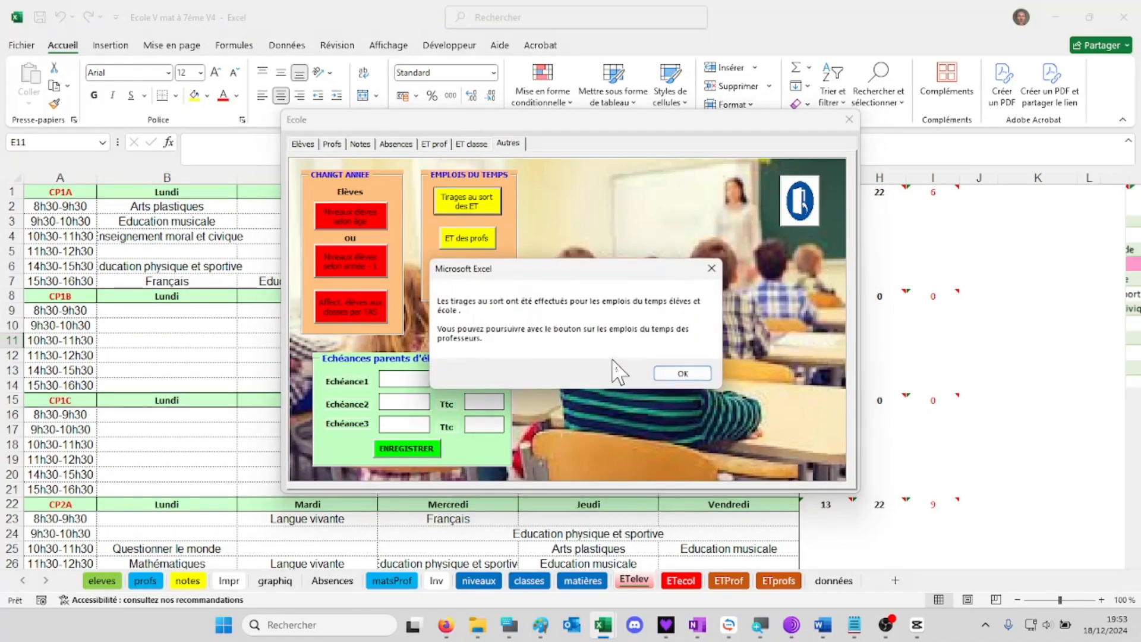
pyautogui.click(682, 373)
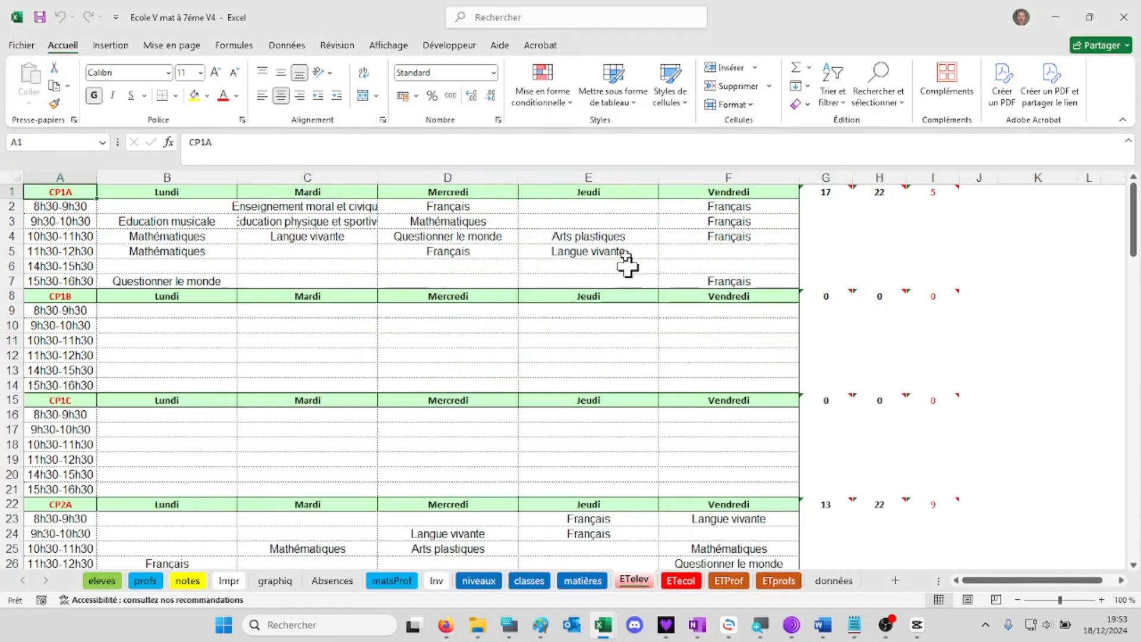
# Compare the drawn subject timetable of class CP1A on the ETelev sheet with its teacher timetable on the ETecol sheet
pyautogui.click(586, 233)
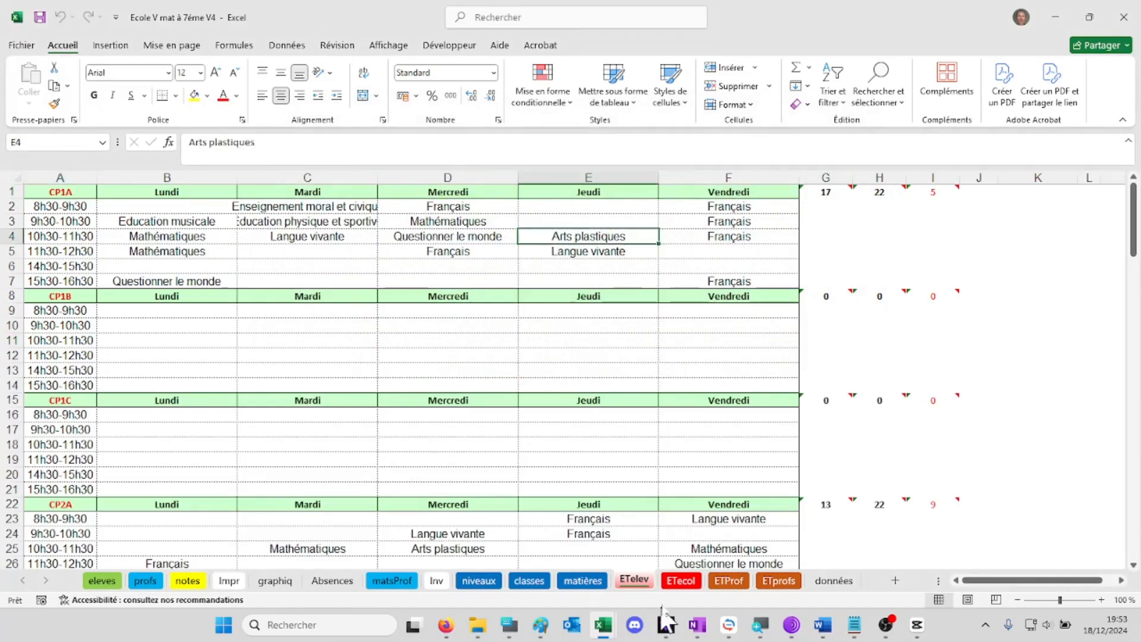
pyautogui.click(681, 581)
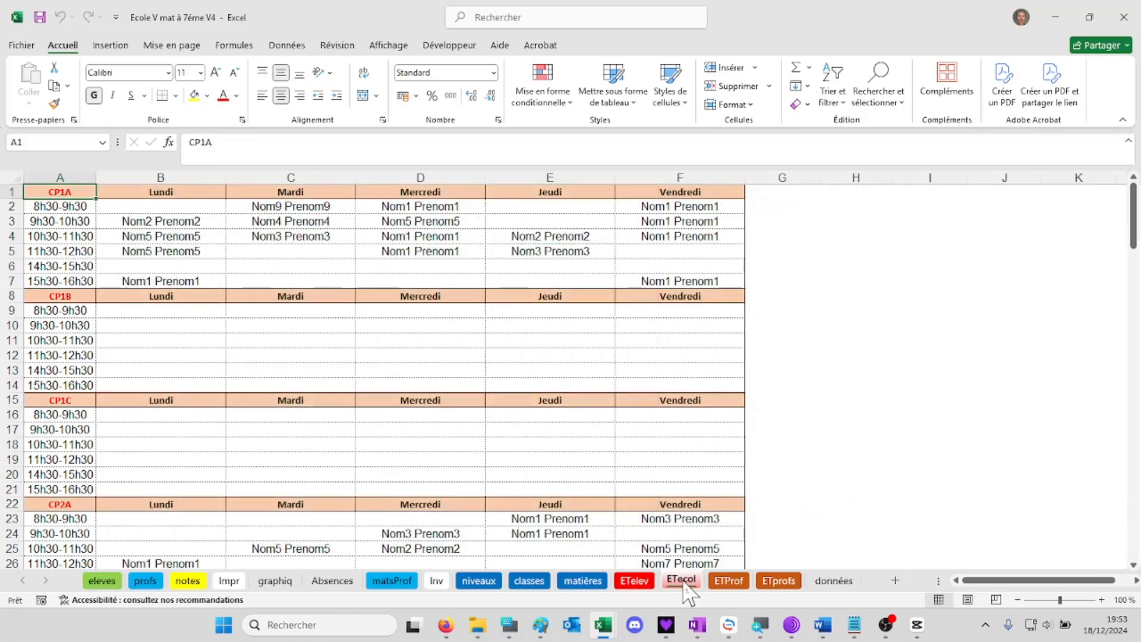
pyautogui.click(636, 582)
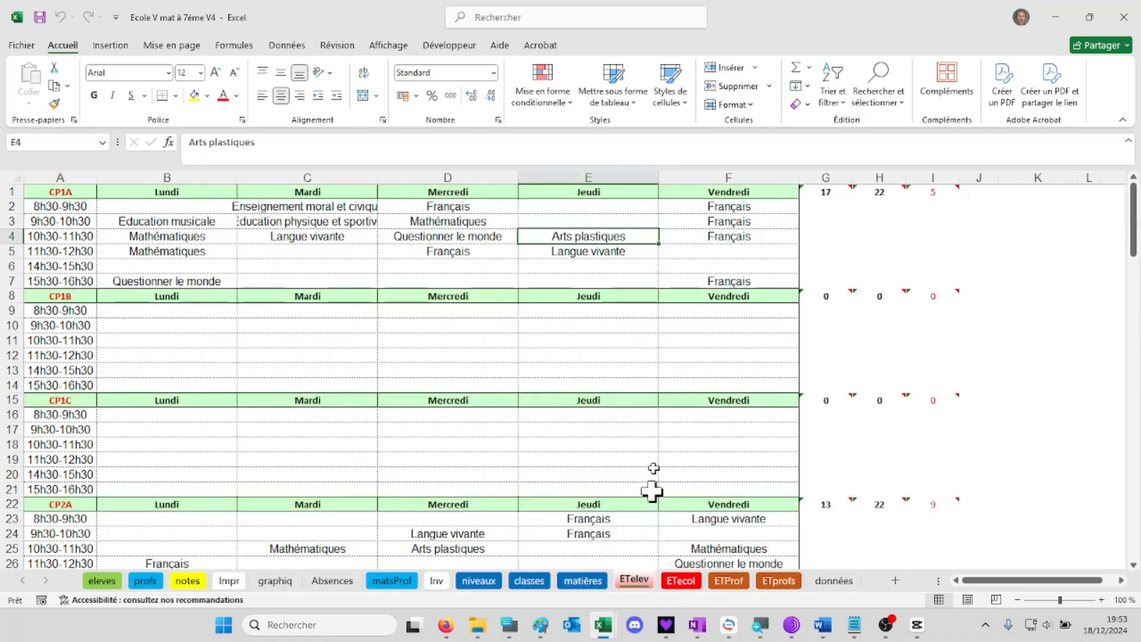
# Check class CP1A's weekly taught hours on the ETelev sheet against the filled slots in its timetable grid
pyautogui.moveTo(826, 194)
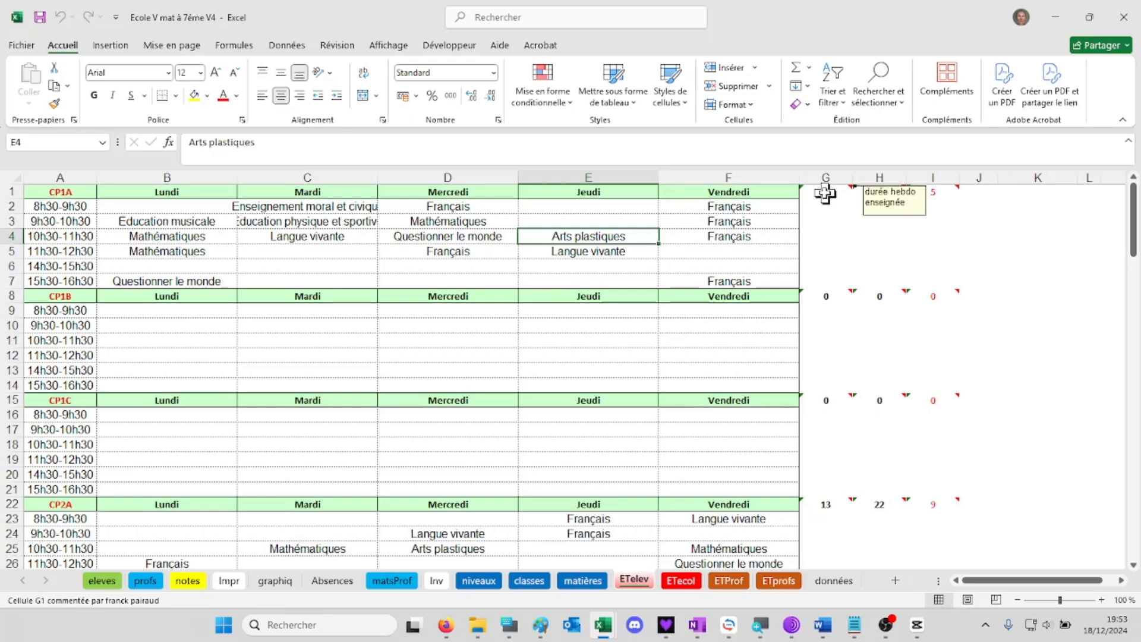
pyautogui.click(825, 193)
pyautogui.moveTo(163, 208); pyautogui.dragTo(744, 283)
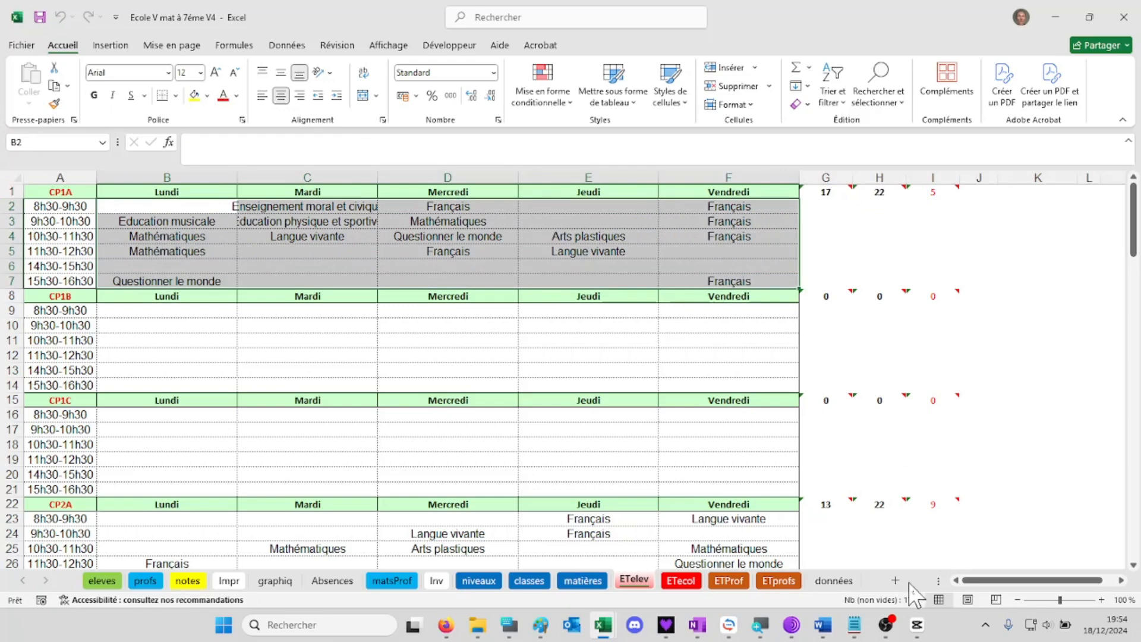
# Trace CP1A's planned weekly hours to the CP1 duration total on the niveaux sheet, and check the remaining hours on ETelev
pyautogui.click(882, 195)
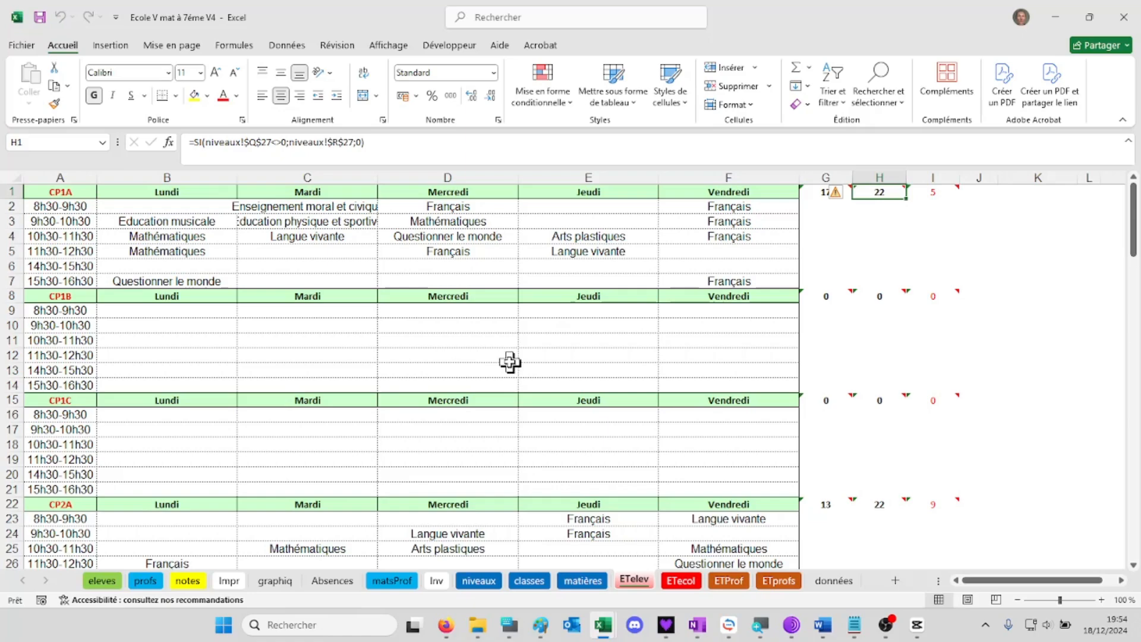
pyautogui.moveTo(469, 628)
pyautogui.click(486, 582)
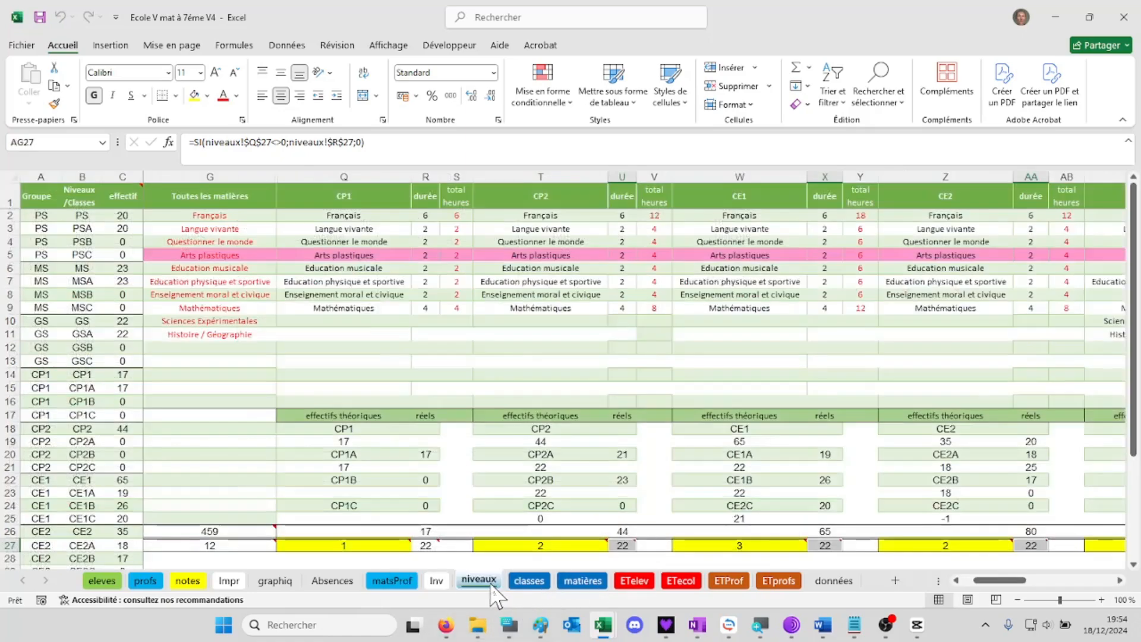
pyautogui.click(423, 544)
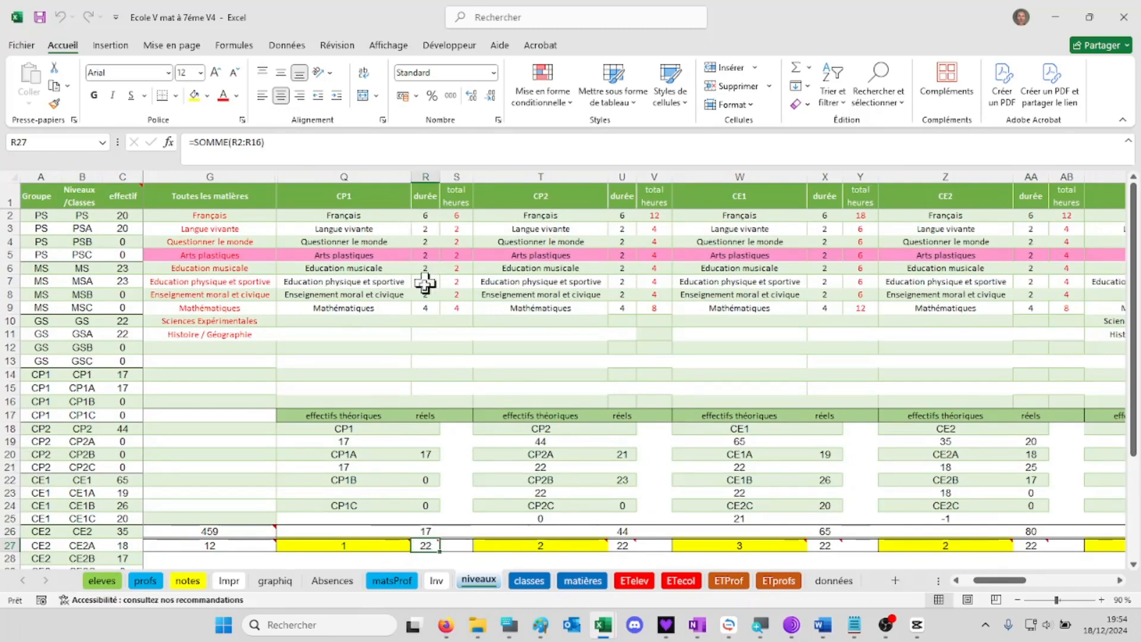
pyautogui.click(634, 581)
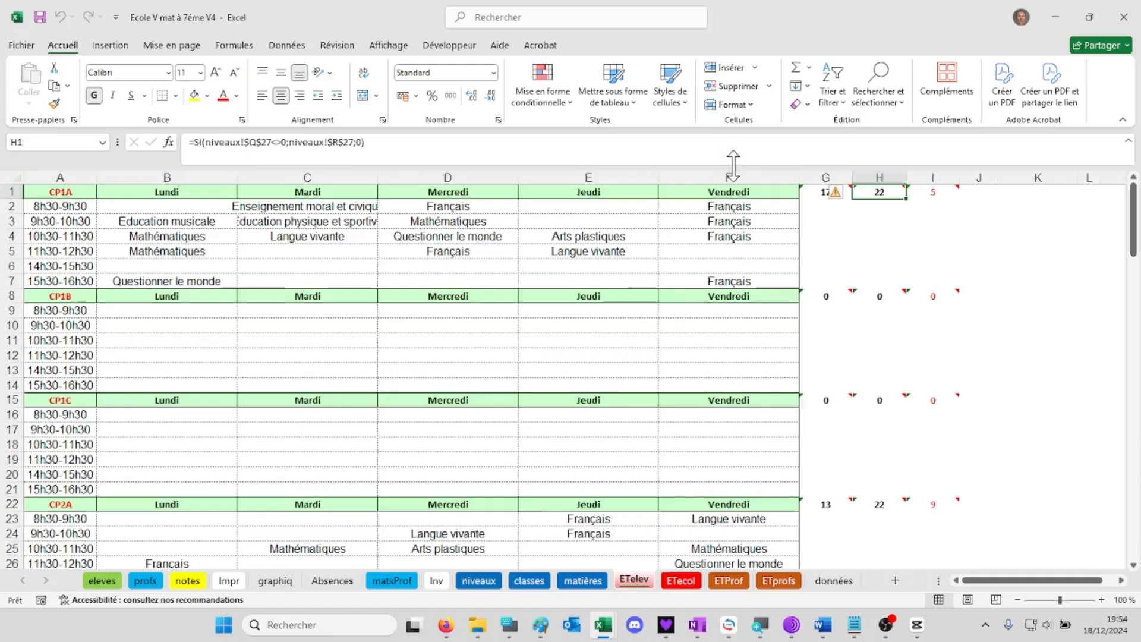
pyautogui.click(915, 235)
pyautogui.moveTo(934, 196)
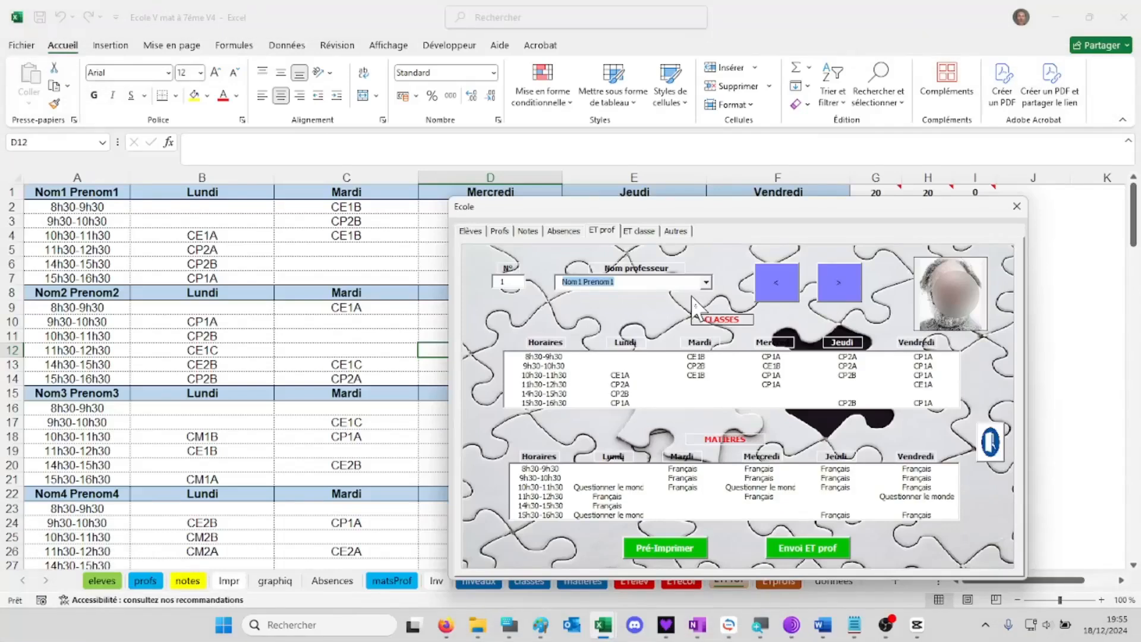
# Display teacher number 2's timetable in the Ecole form and examine the class and subject of the 8h30-9h30 slot on Tuesday
pyautogui.click(834, 290)
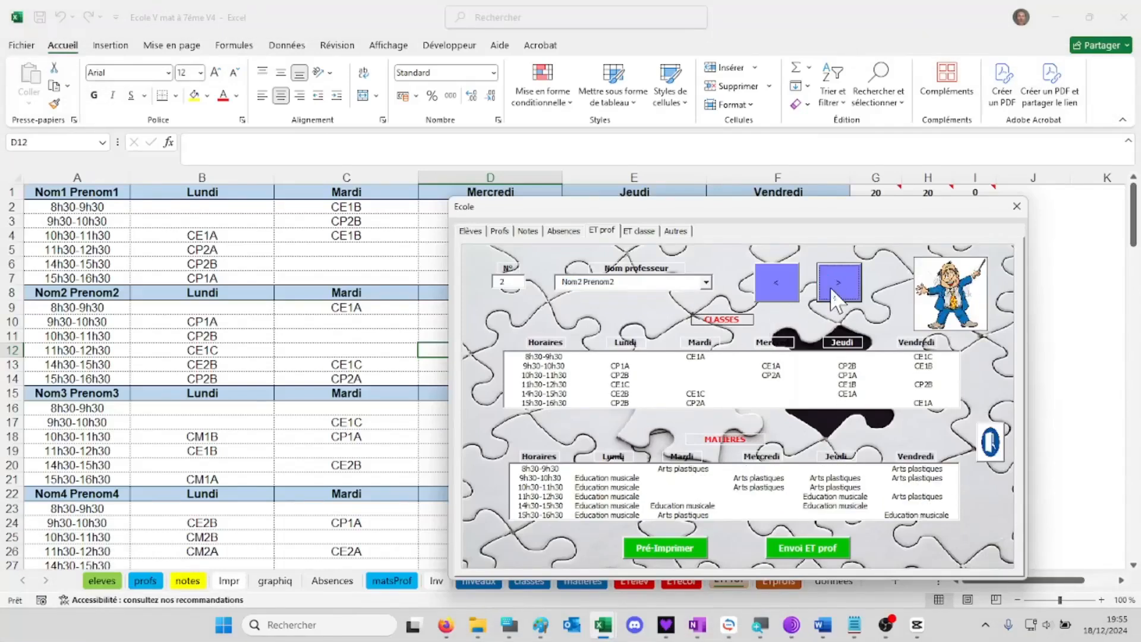
pyautogui.click(715, 358)
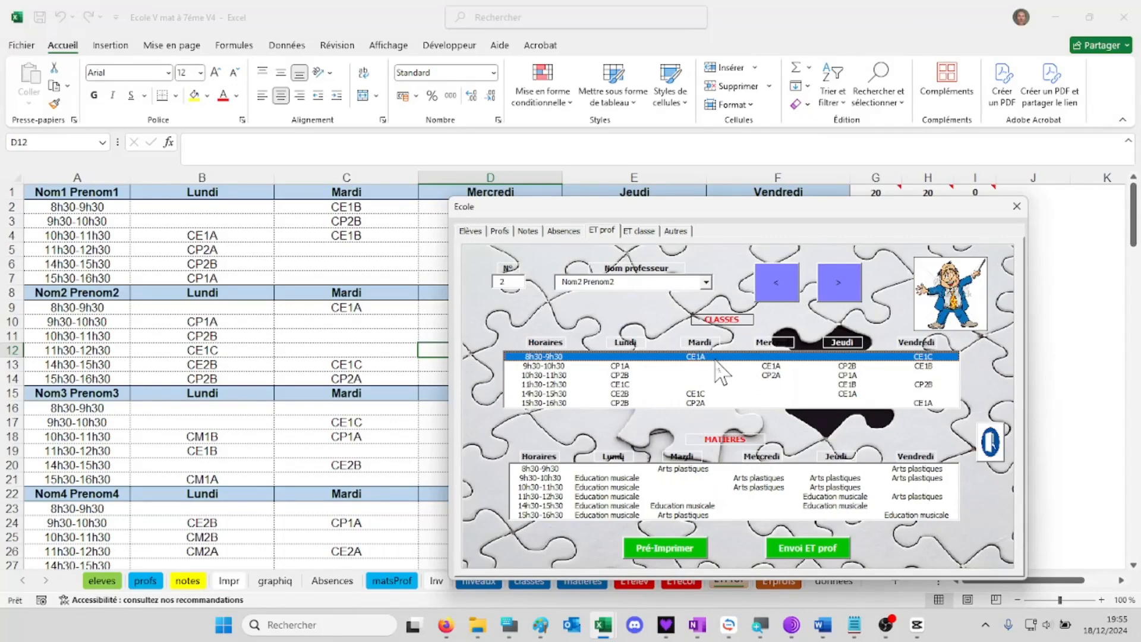
pyautogui.click(706, 470)
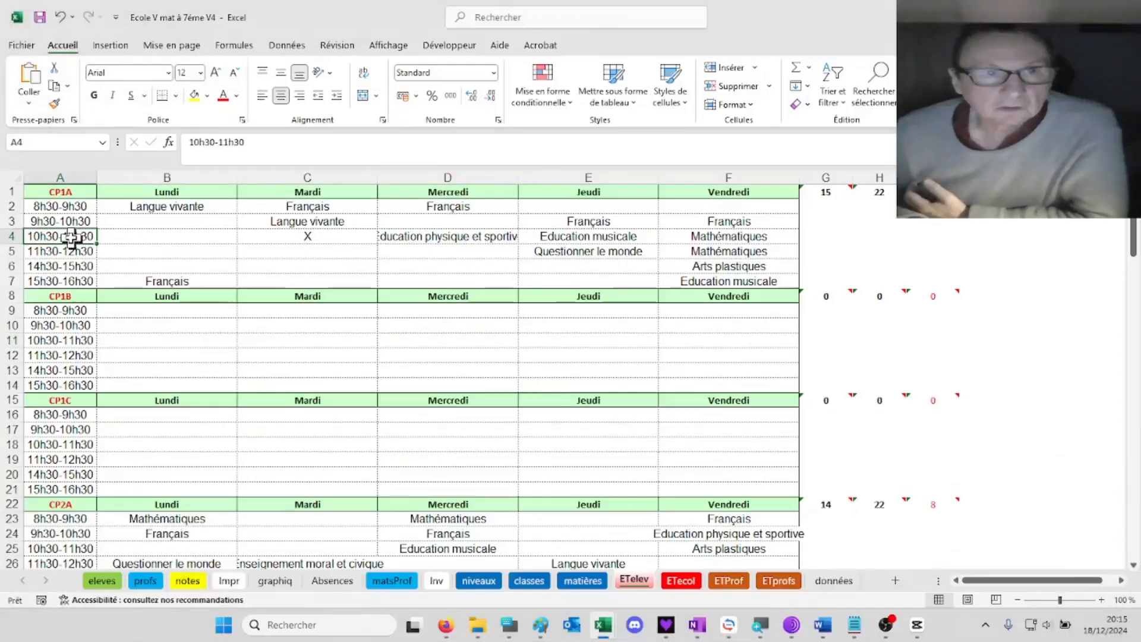
# Add Français to class CP1A's Tuesday 10h30-11h30 slot through the class timetable statistics form
pyautogui.doubleClick(72, 237)
pyautogui.moveTo(528, 169); pyautogui.dragTo(777, 298)
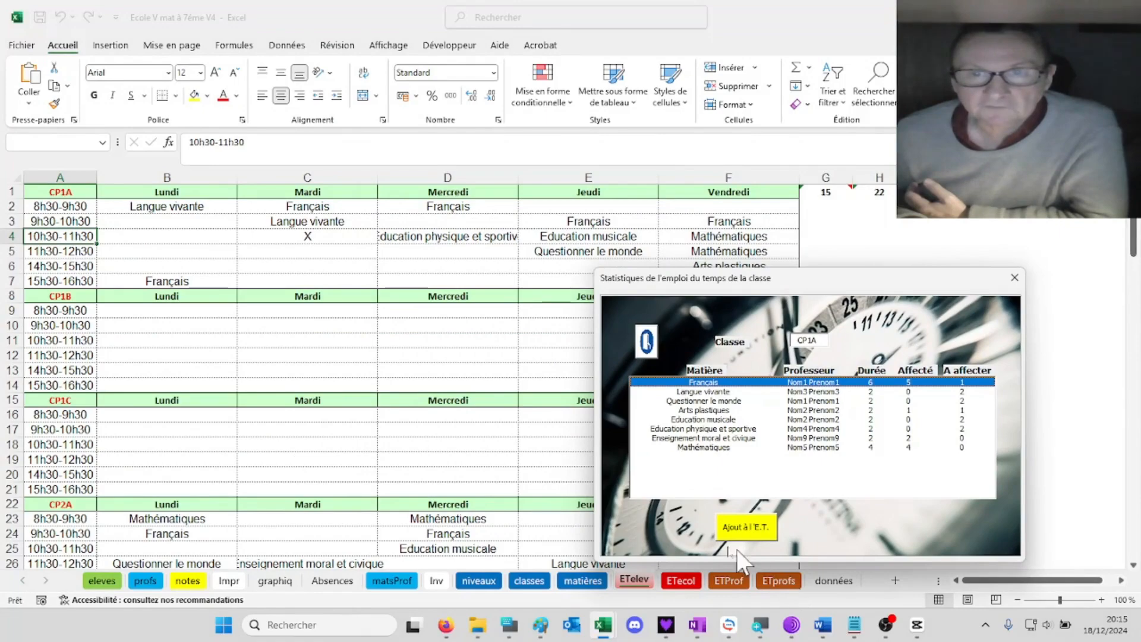
pyautogui.click(747, 526)
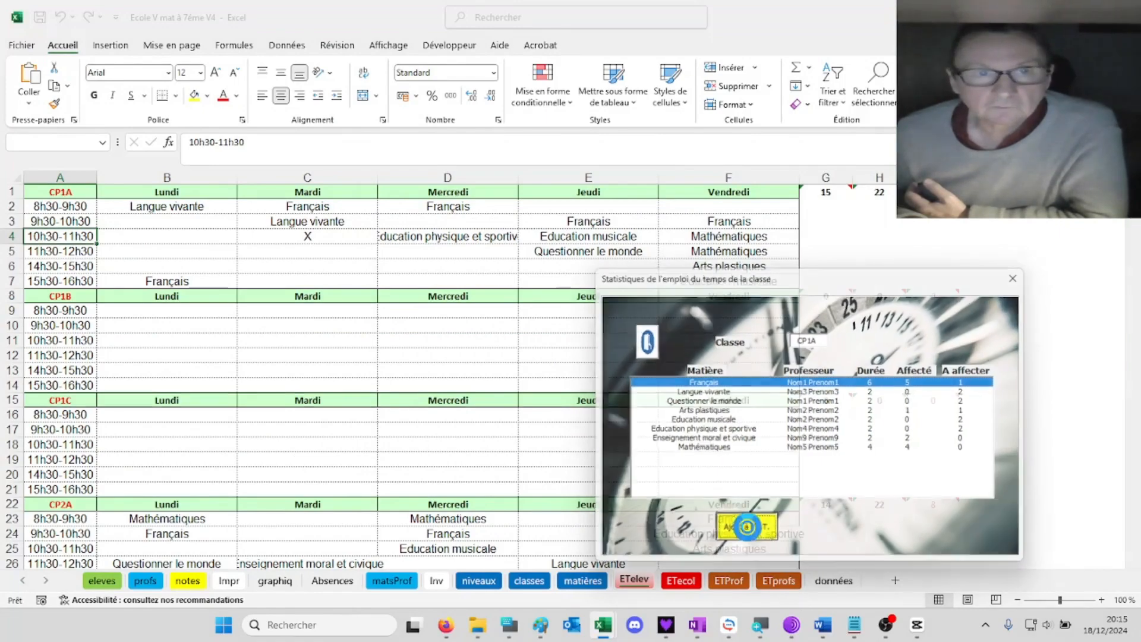
pyautogui.click(304, 235)
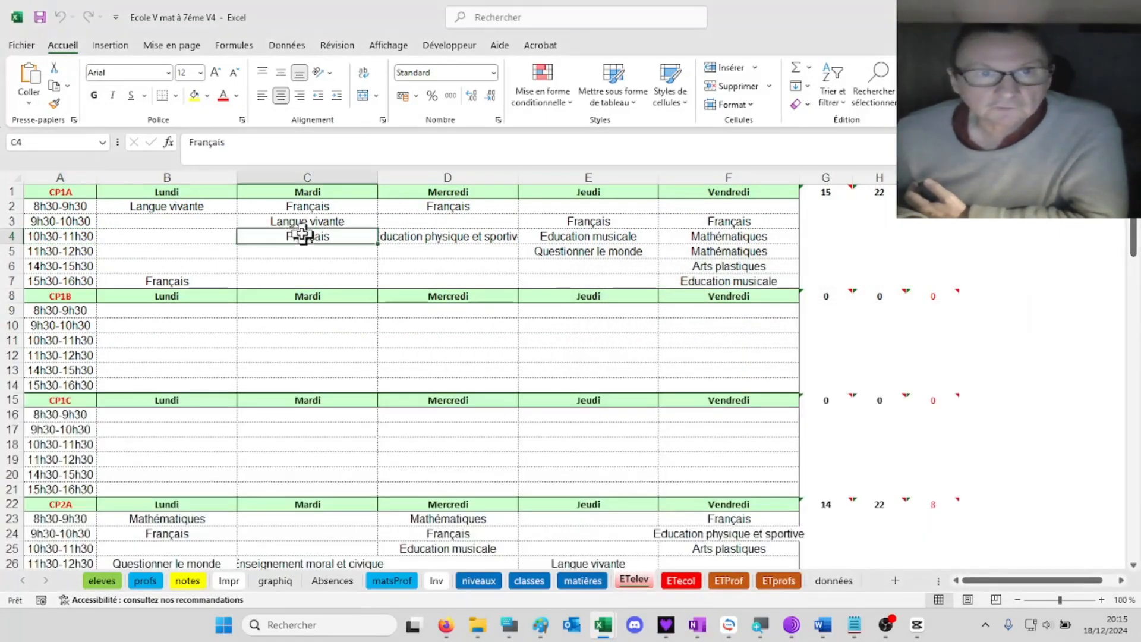
# Check the teacher assigned to CP1A's Tuesday 10h30-11h30 slot on the ETecol sheet and the class's taught hours on ETelev
pyautogui.click(681, 582)
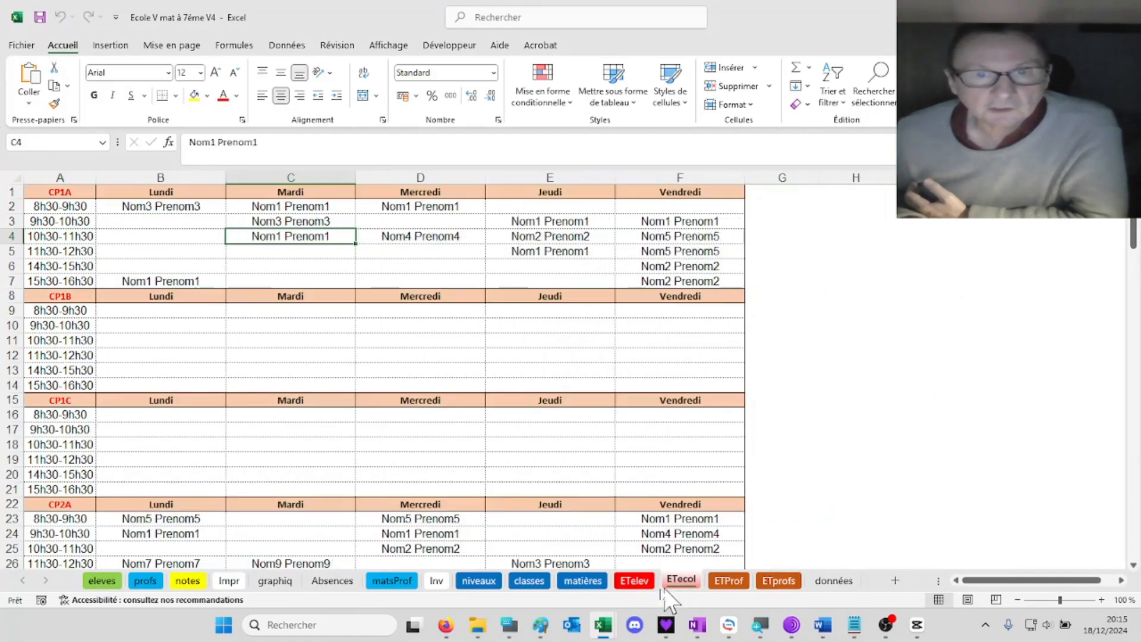
pyautogui.click(635, 581)
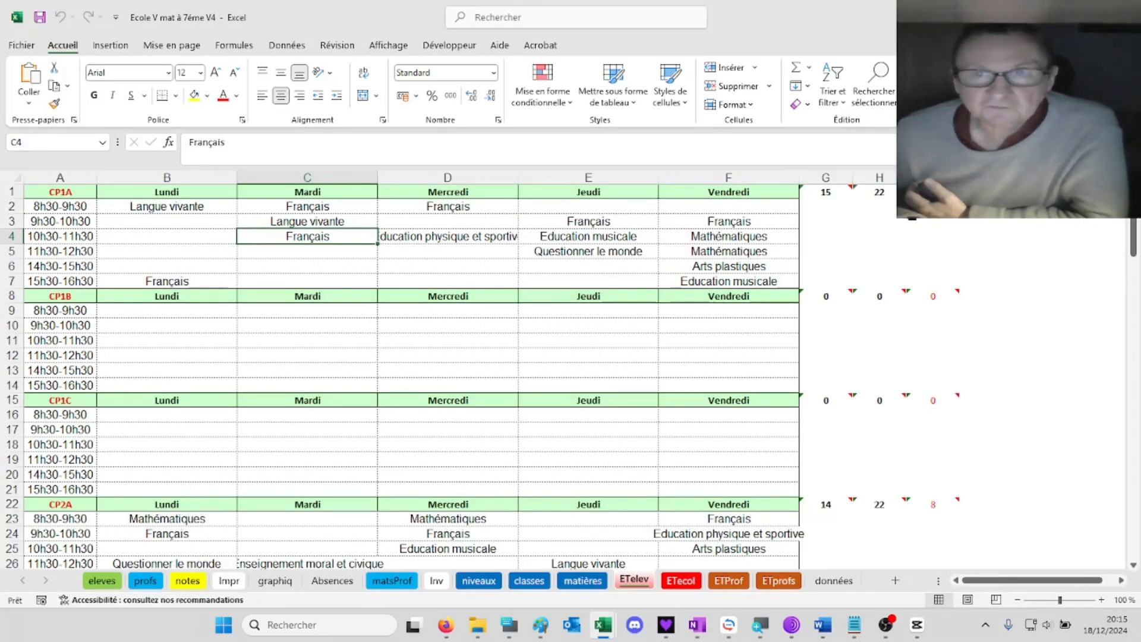
pyautogui.click(818, 192)
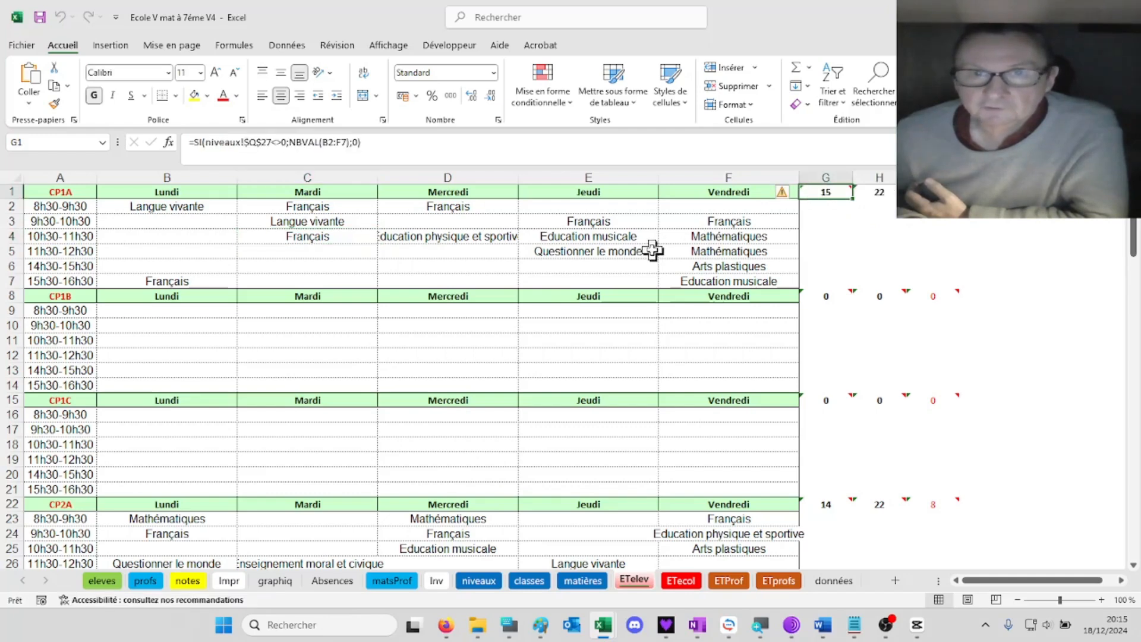
pyautogui.click(645, 249)
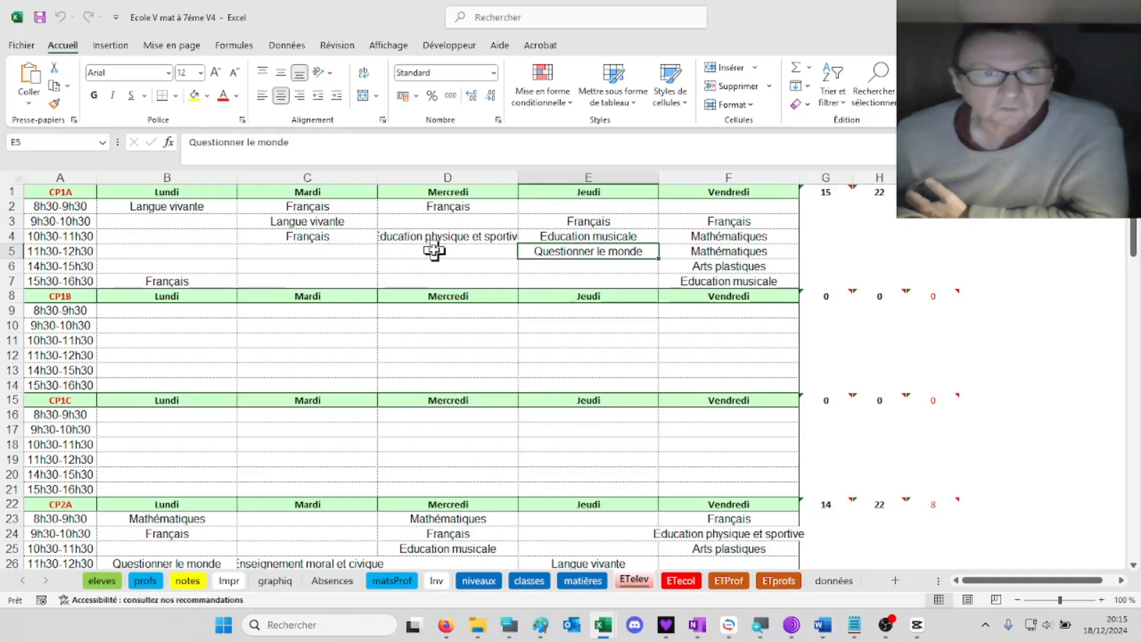
pyautogui.click(434, 251)
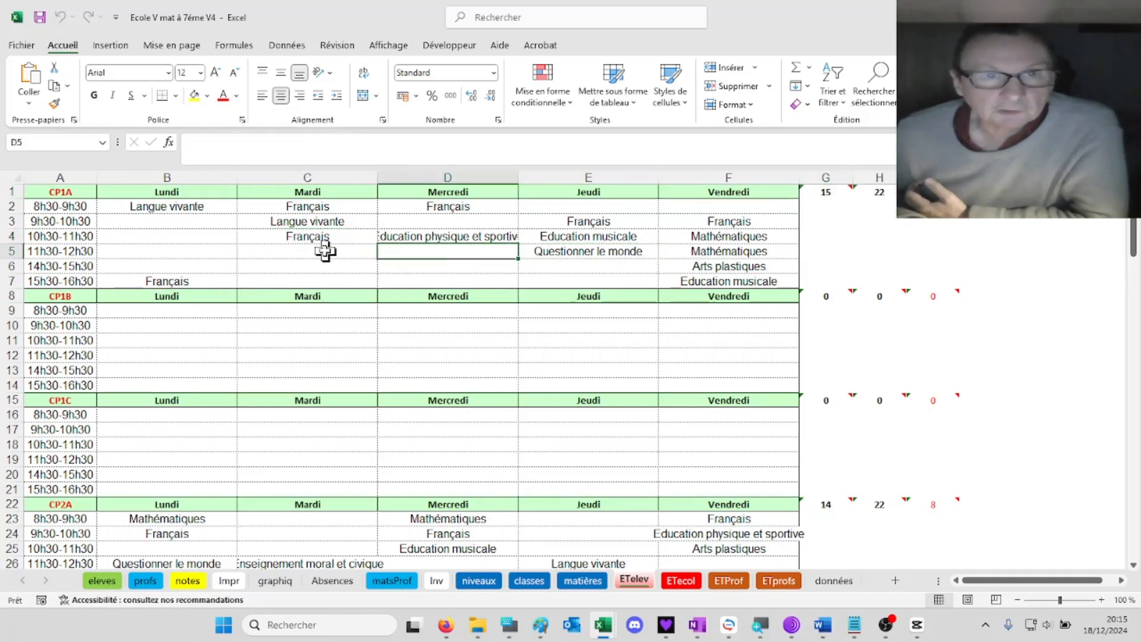
# Delete the Français lesson from CP1A's Tuesday 10h30-11h30 slot with the Ecole form and check the slot on the ETecol sheet
pyautogui.click(328, 237)
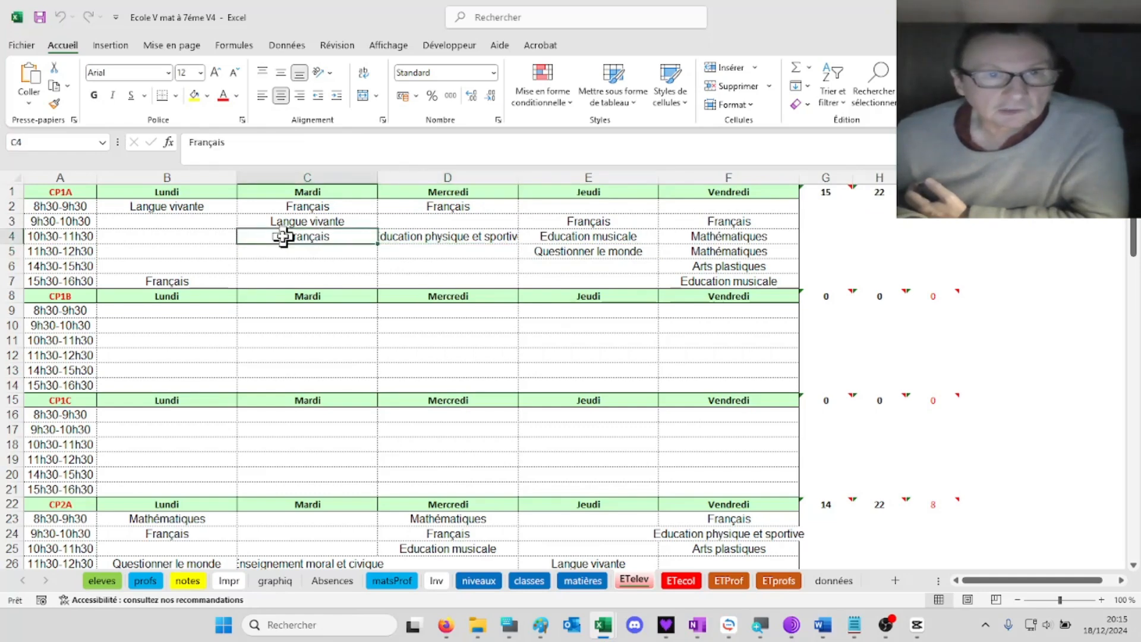
pyautogui.doubleClick(283, 237)
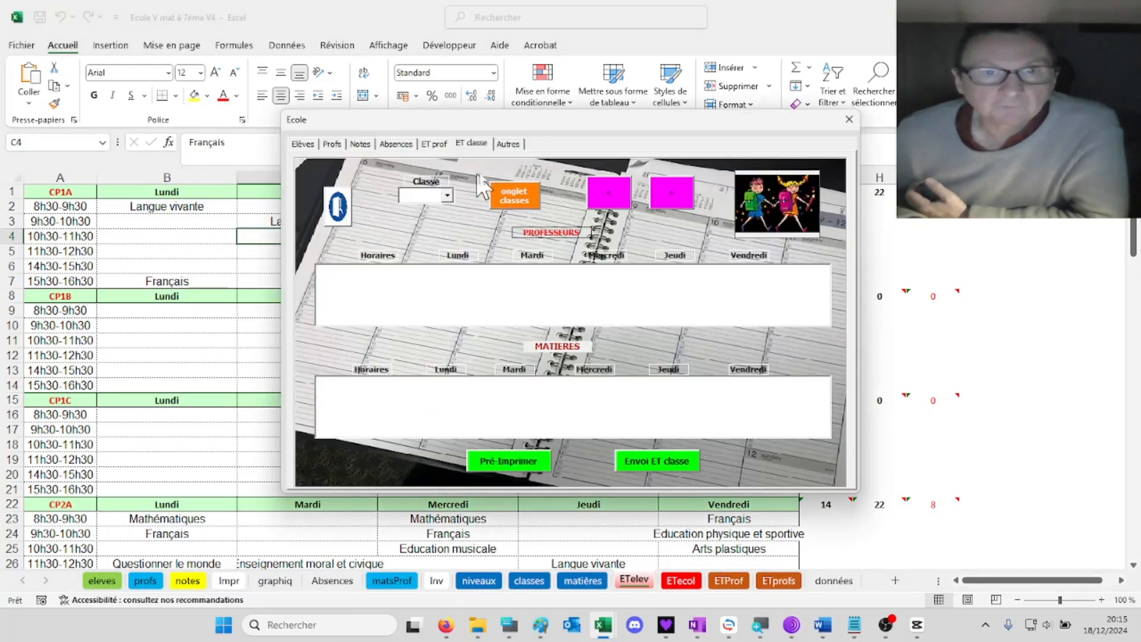
pyautogui.click(514, 144)
pyautogui.moveTo(548, 128); pyautogui.dragTo(806, 173)
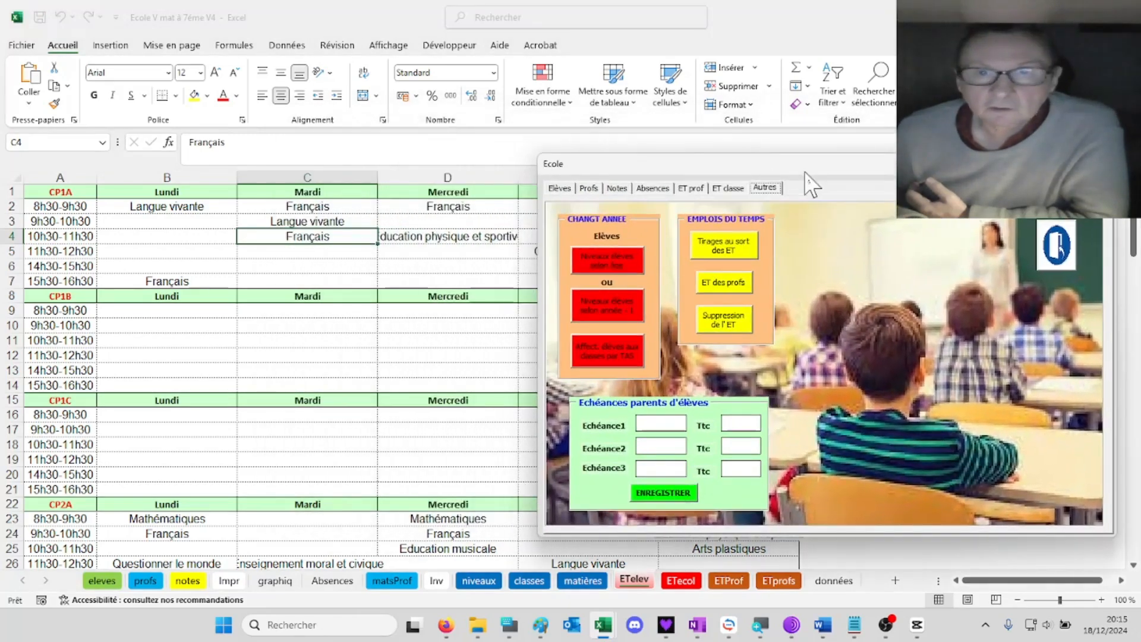
pyautogui.click(718, 320)
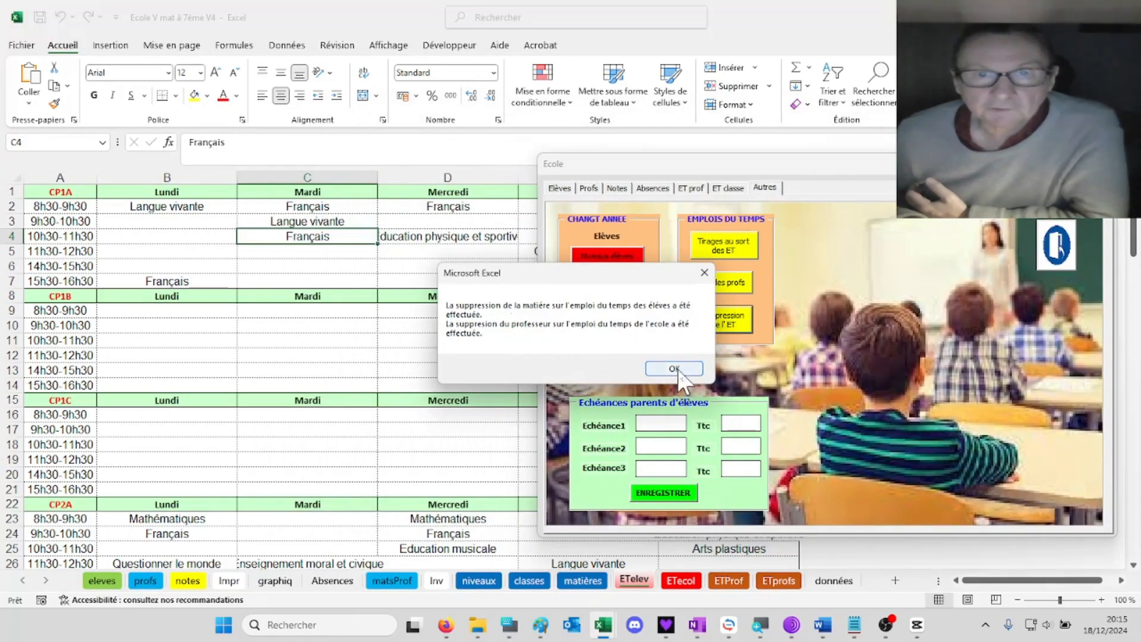
pyautogui.click(678, 369)
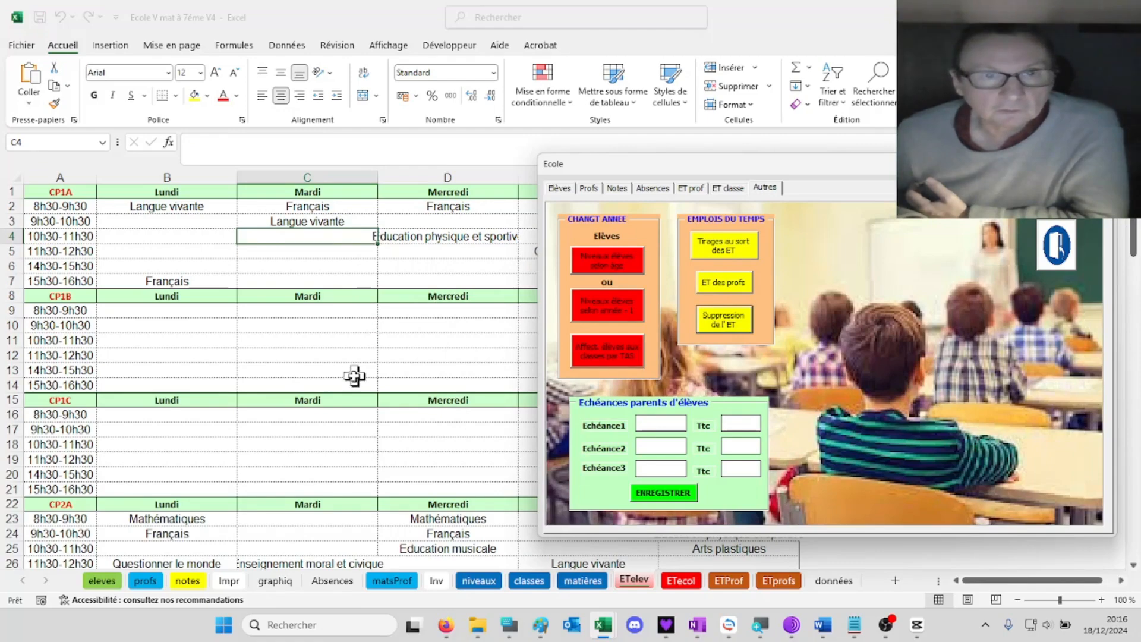
pyautogui.click(687, 581)
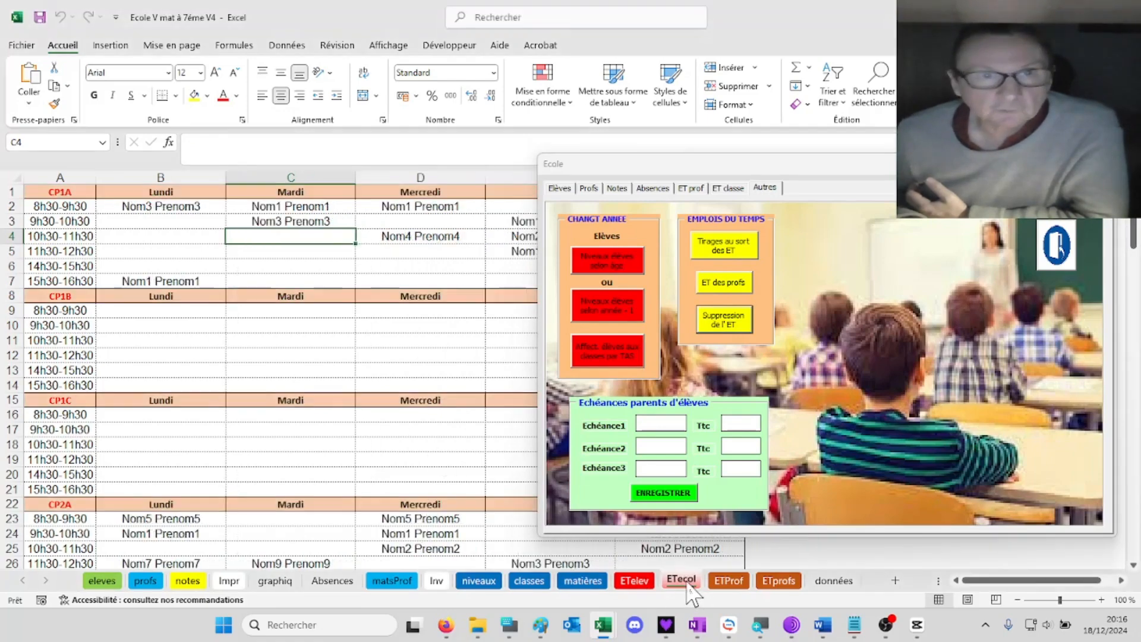
pyautogui.click(636, 582)
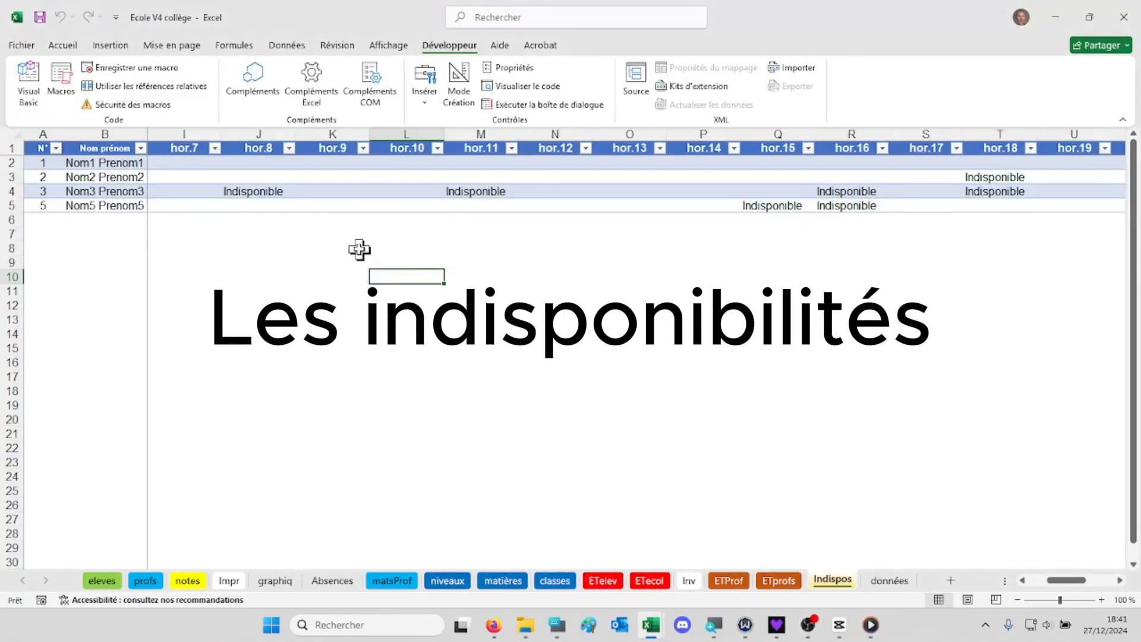
# Open the Ecole form's teacher unavailability page in the collège workbook and browse the slots of teachers number 1 and 2
pyautogui.click(510, 290)
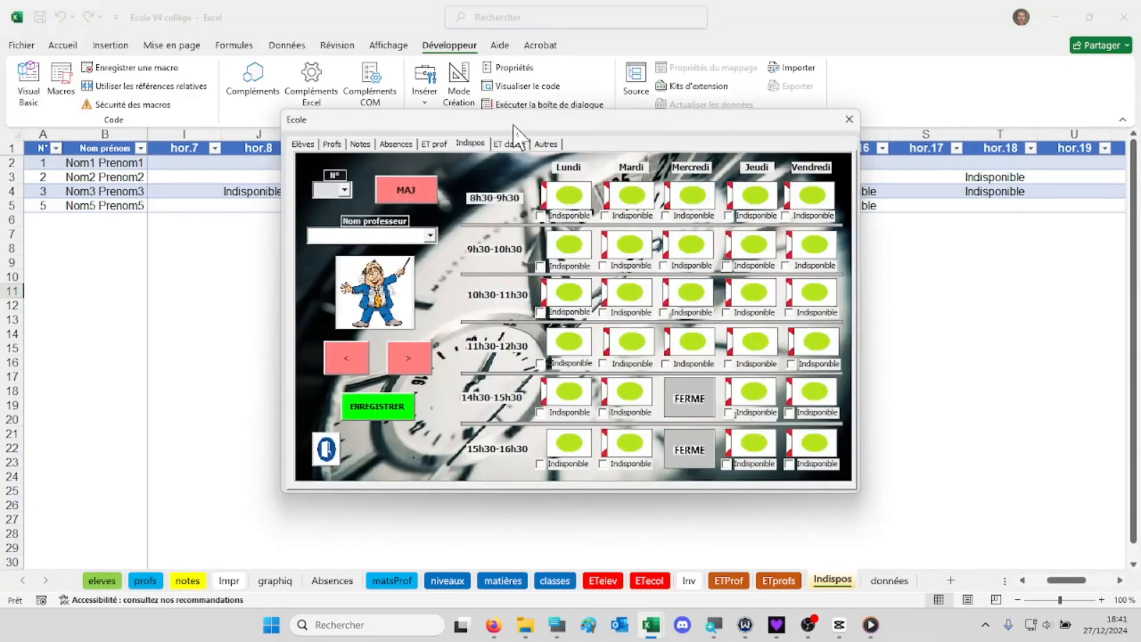
pyautogui.click(430, 236)
pyautogui.click(429, 237)
pyautogui.click(407, 355)
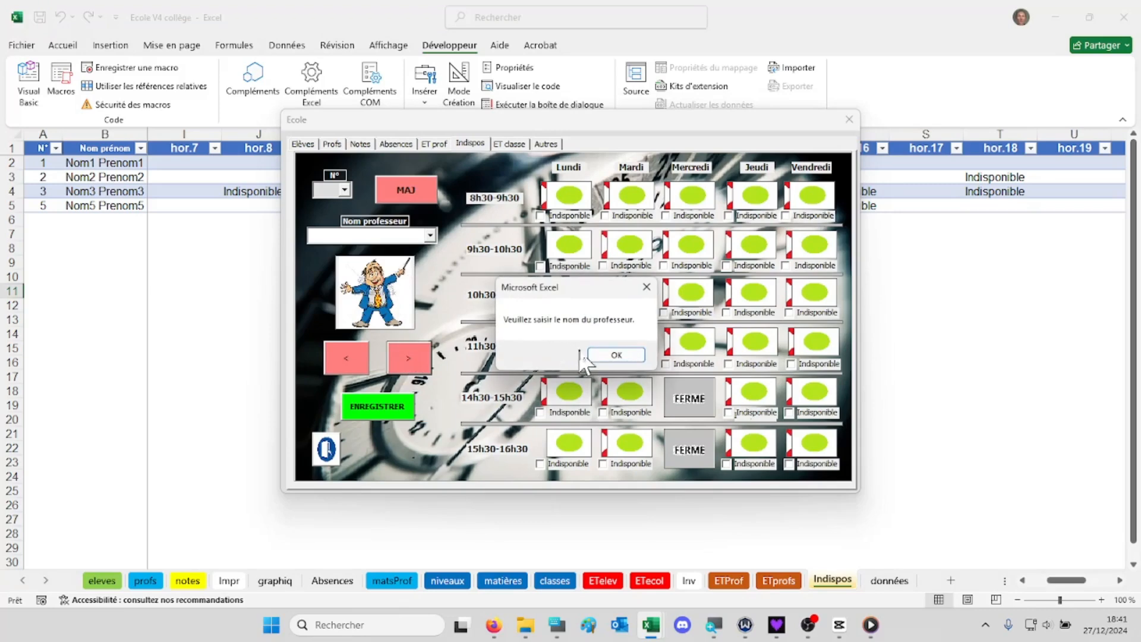
pyautogui.click(614, 355)
pyautogui.click(432, 234)
pyautogui.click(410, 247)
pyautogui.click(417, 357)
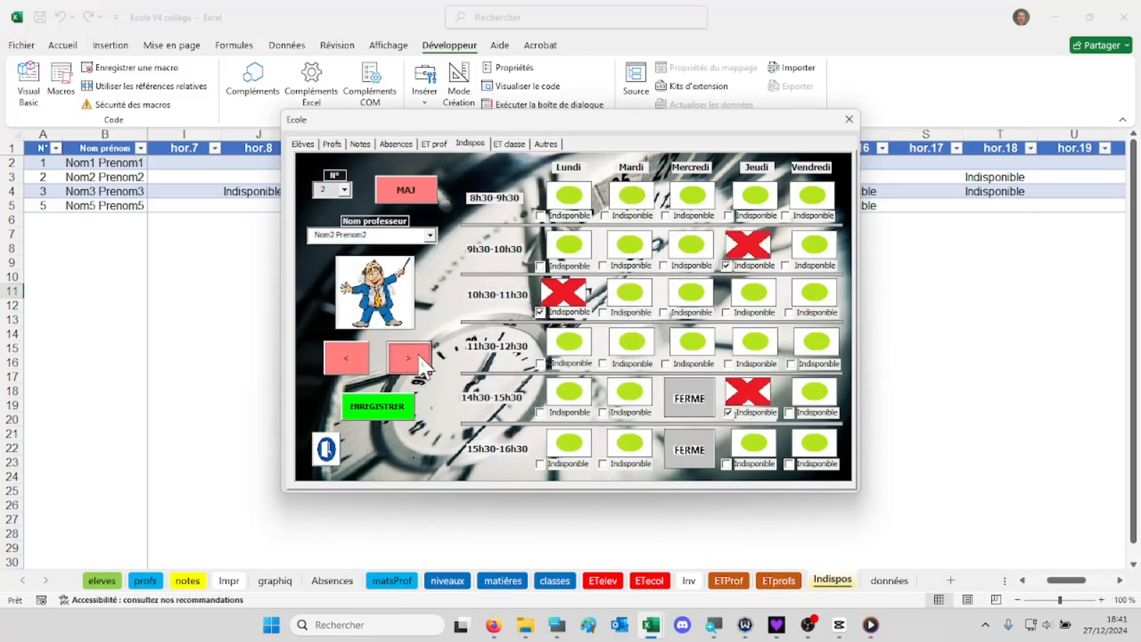
pyautogui.click(361, 359)
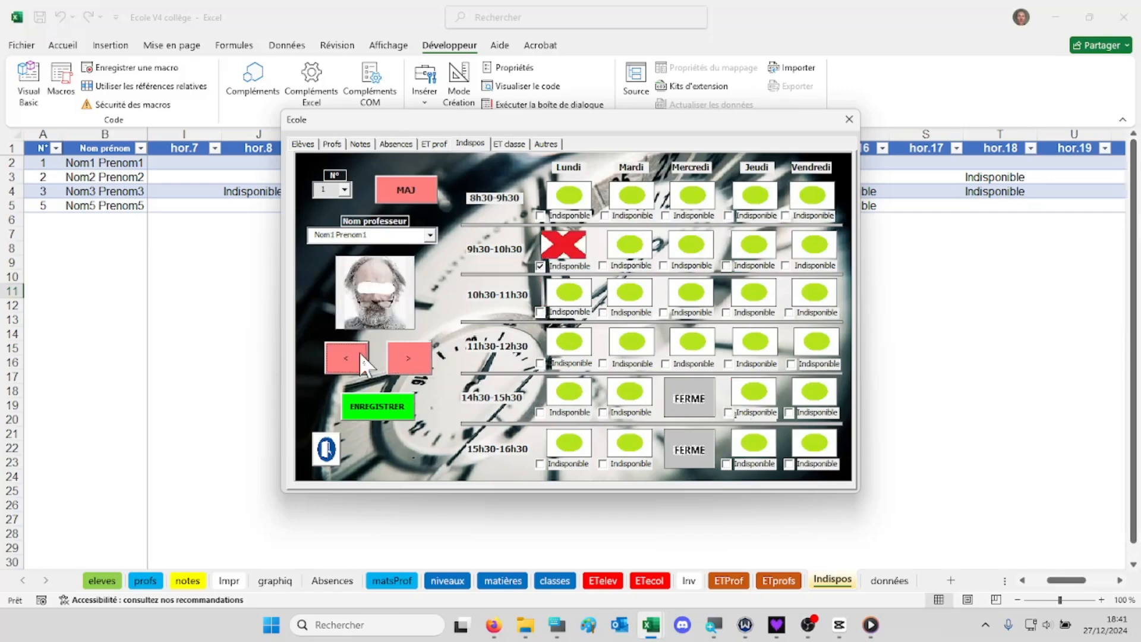
# Change teacher number 8's unavailability to Tuesday 10h30-11h30 and 11h30-12h30 and Friday 9h30-10h30, and save it
pyautogui.click(431, 235)
pyautogui.click(339, 299)
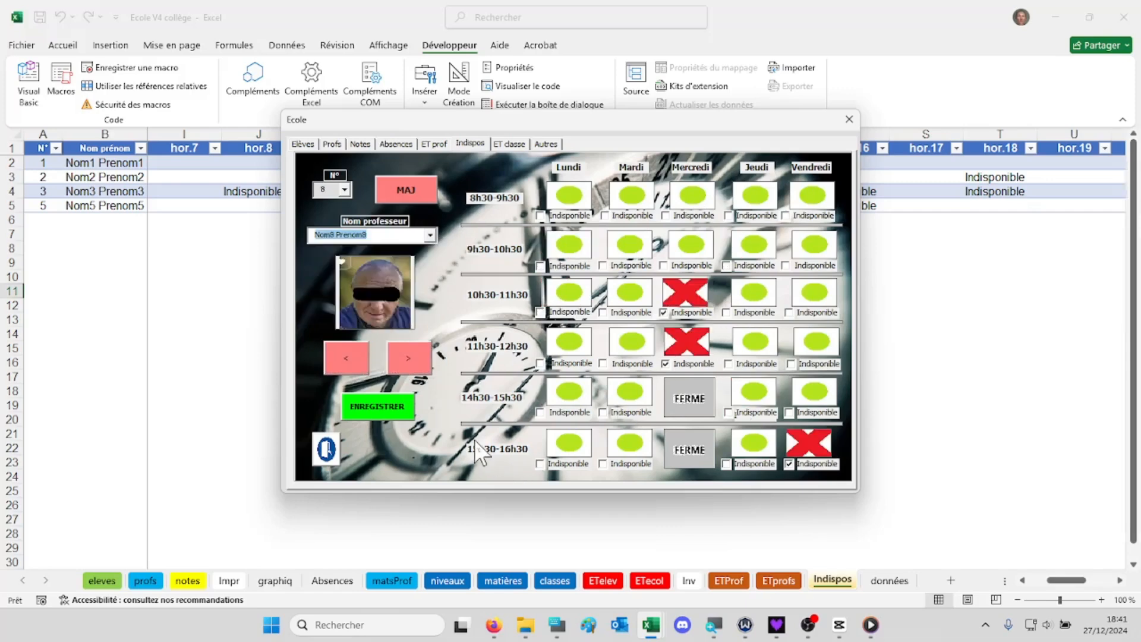
pyautogui.click(664, 313)
pyautogui.click(664, 364)
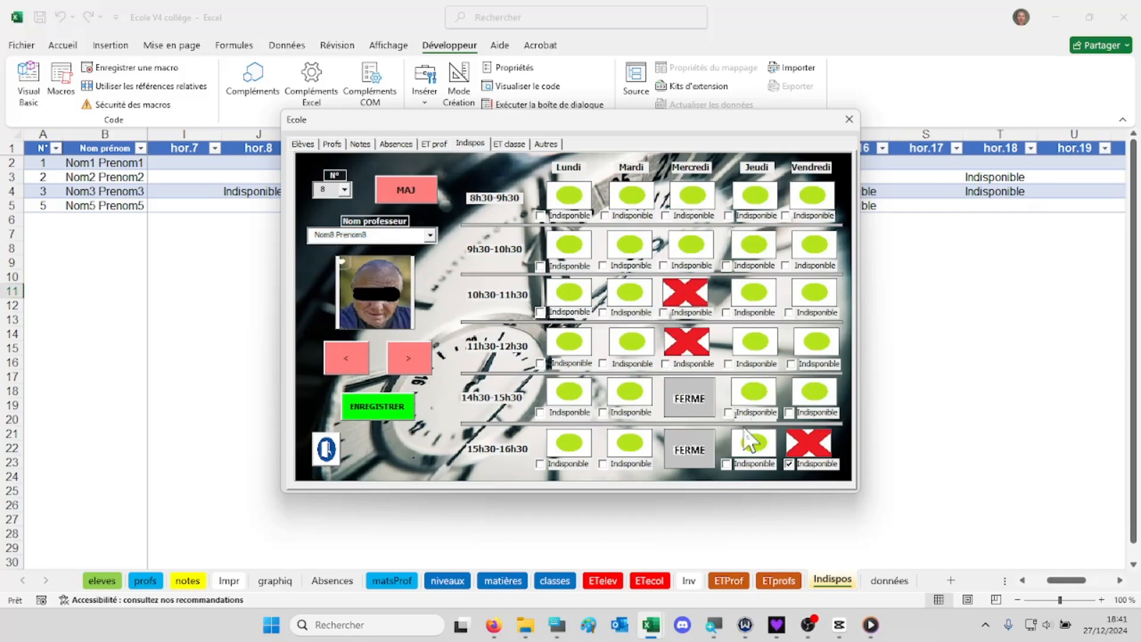
pyautogui.click(789, 465)
pyautogui.click(786, 265)
pyautogui.click(409, 190)
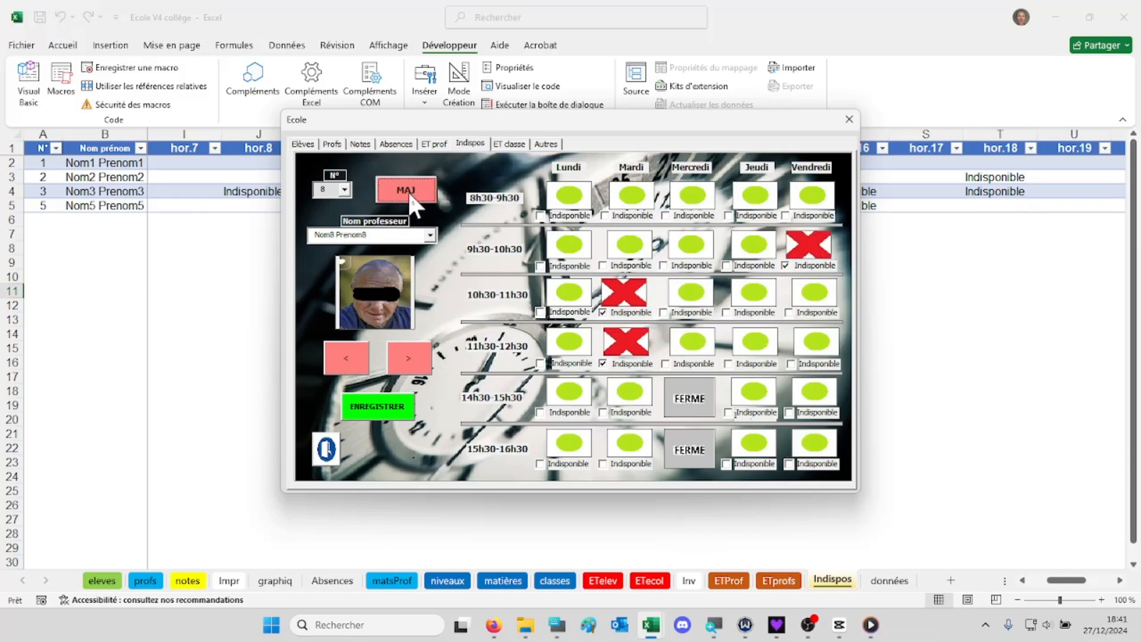
pyautogui.click(387, 410)
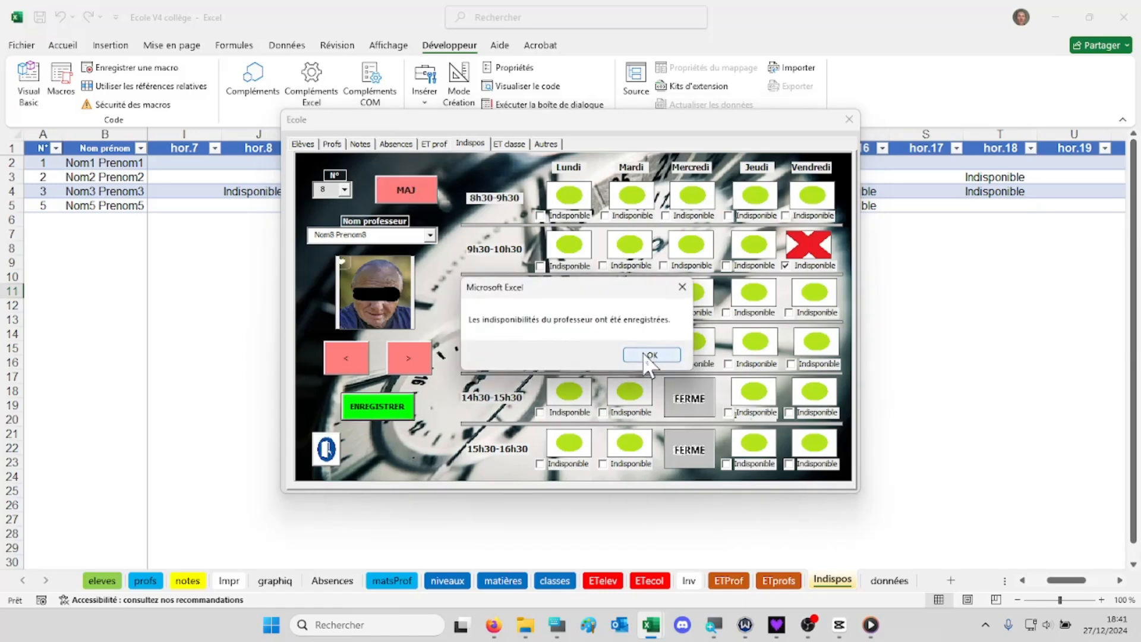
pyautogui.click(647, 356)
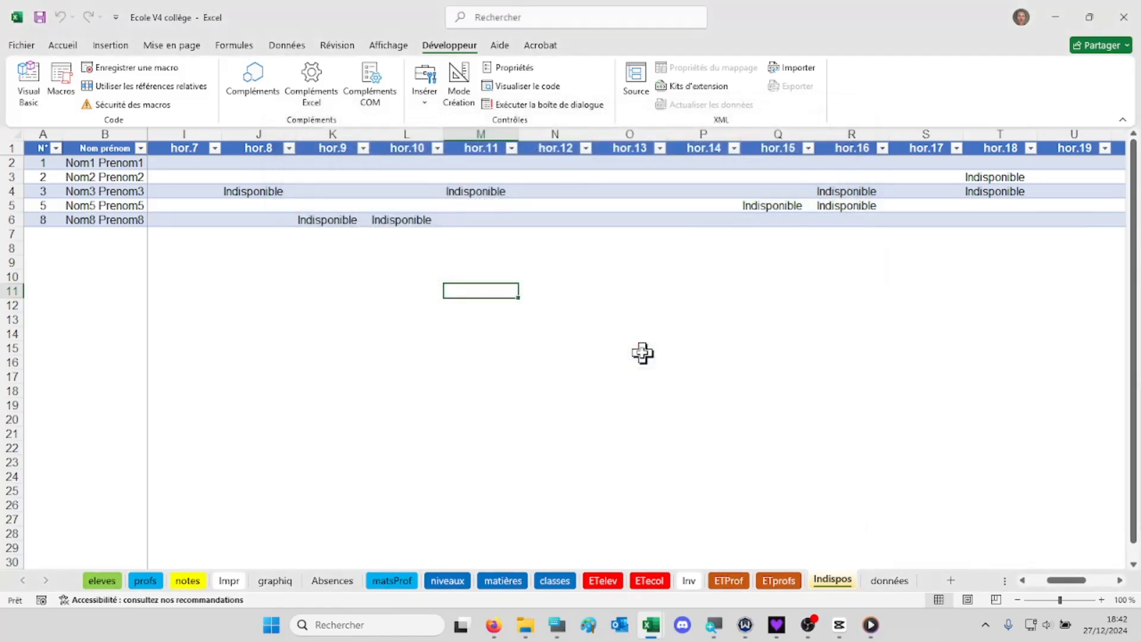
# Compare teacher number 8's class and subject timetable with the recorded unavailable slots in the Ecole form
pyautogui.moveTo(809, 632)
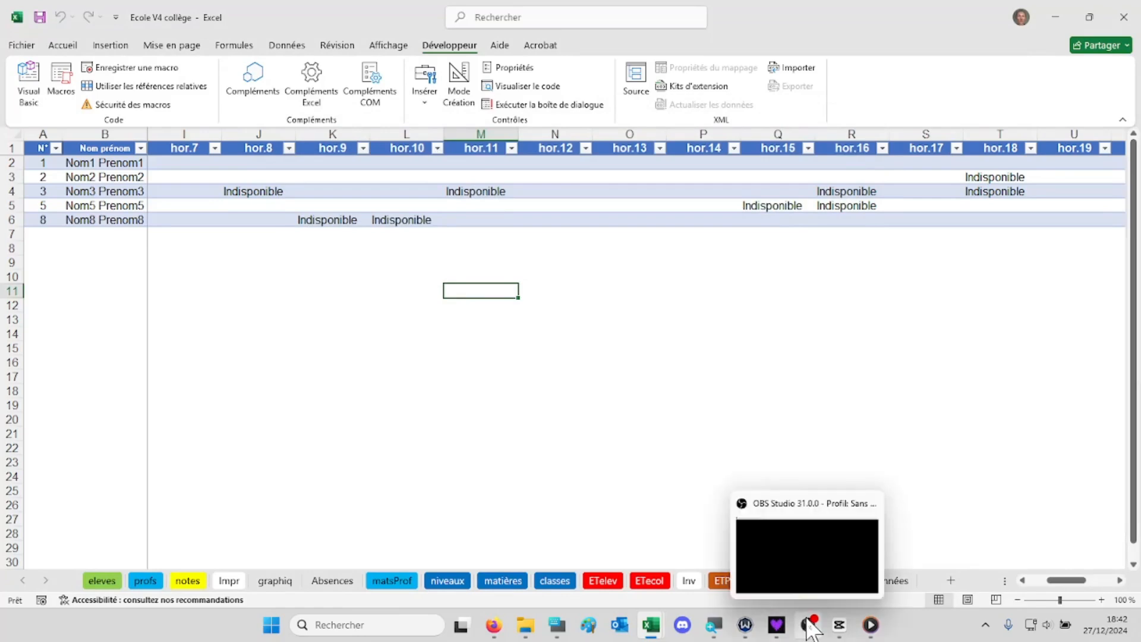
pyautogui.click(479, 252)
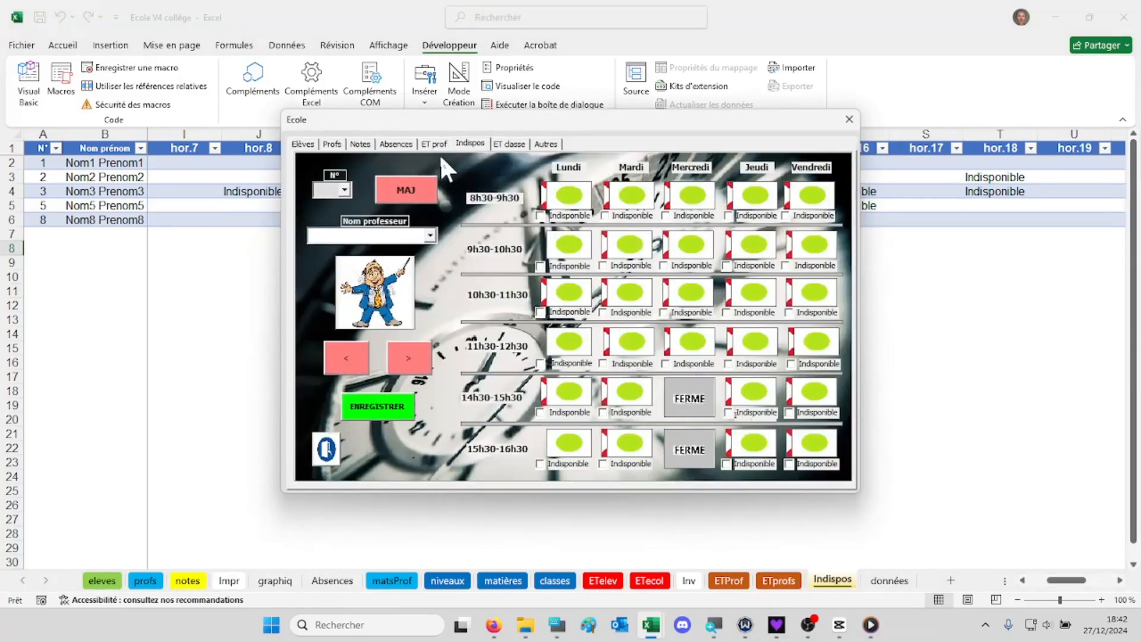
pyautogui.click(433, 145)
pyautogui.click(538, 195)
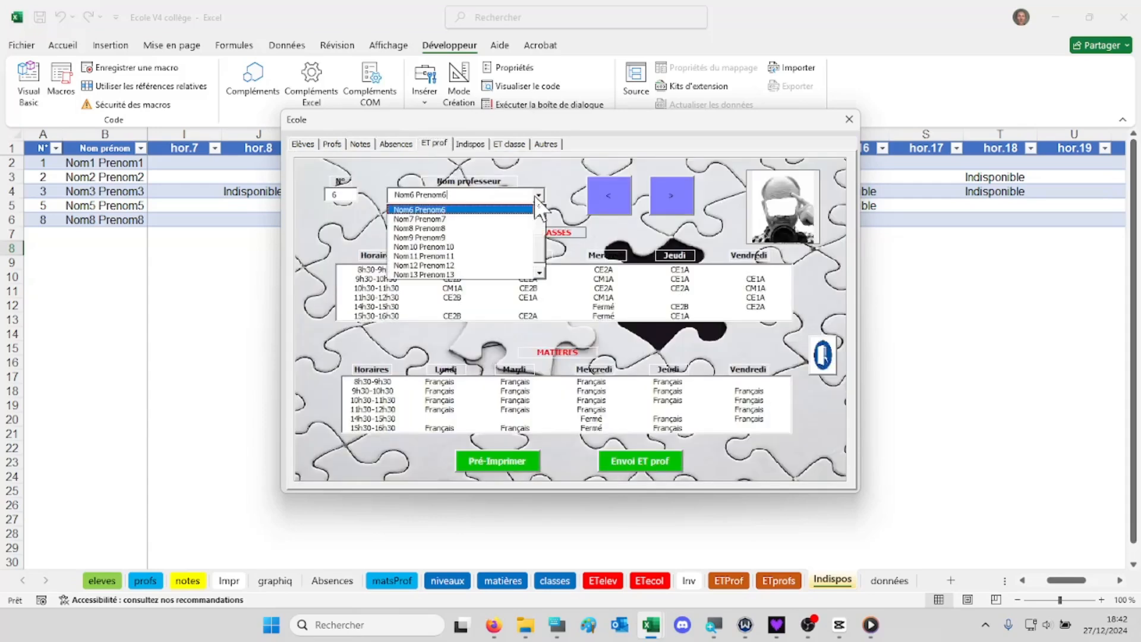
pyautogui.click(502, 228)
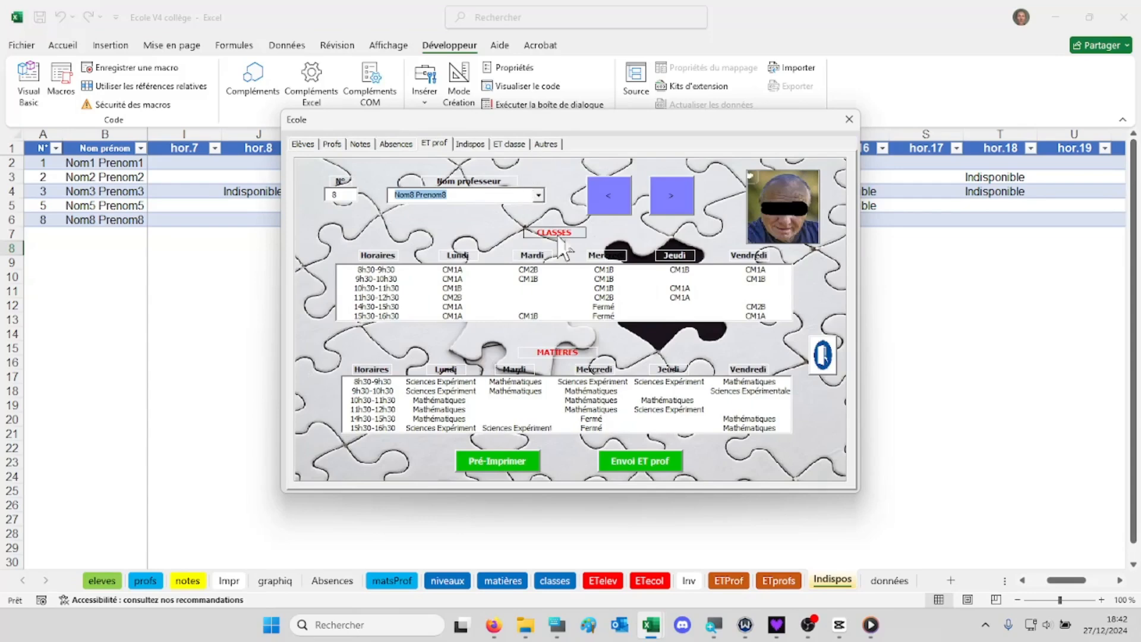
pyautogui.click(470, 144)
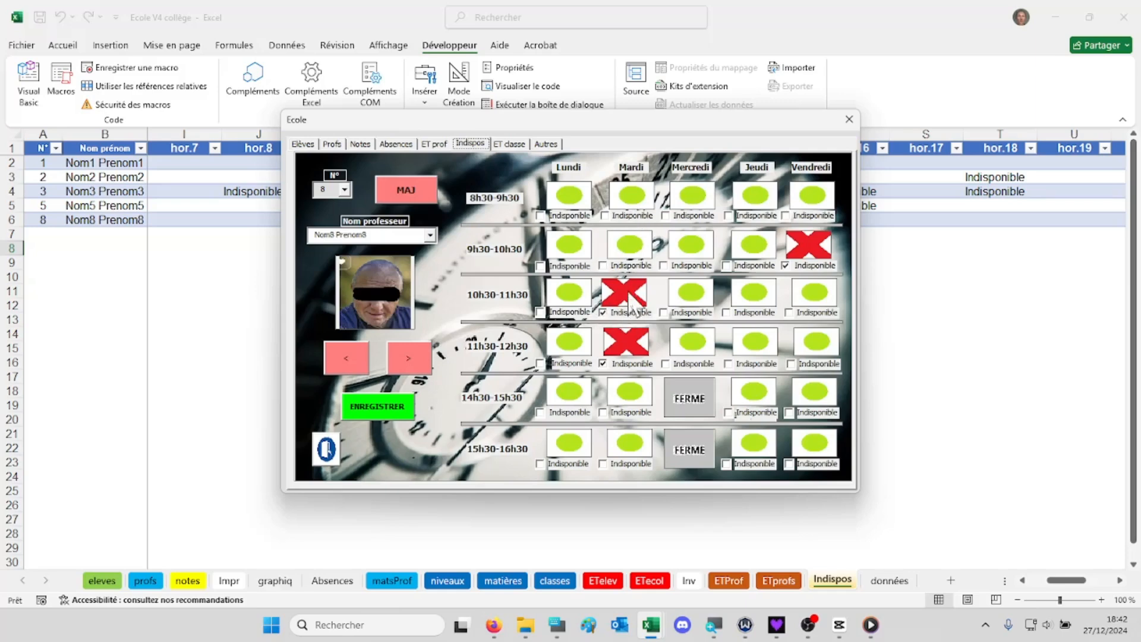
pyautogui.click(441, 145)
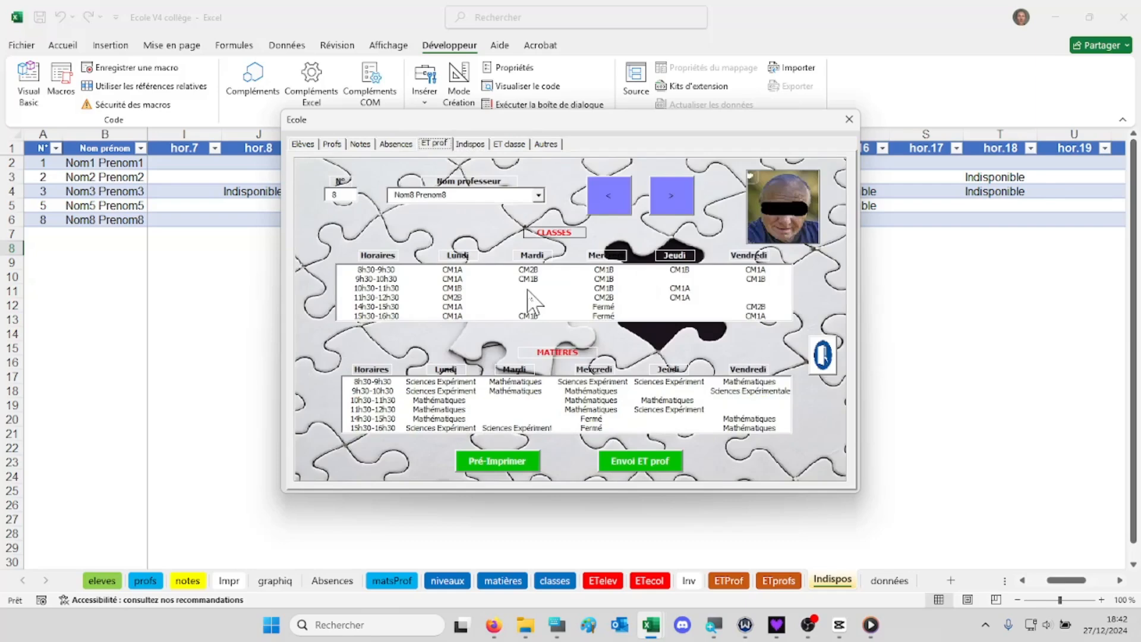
pyautogui.click(471, 145)
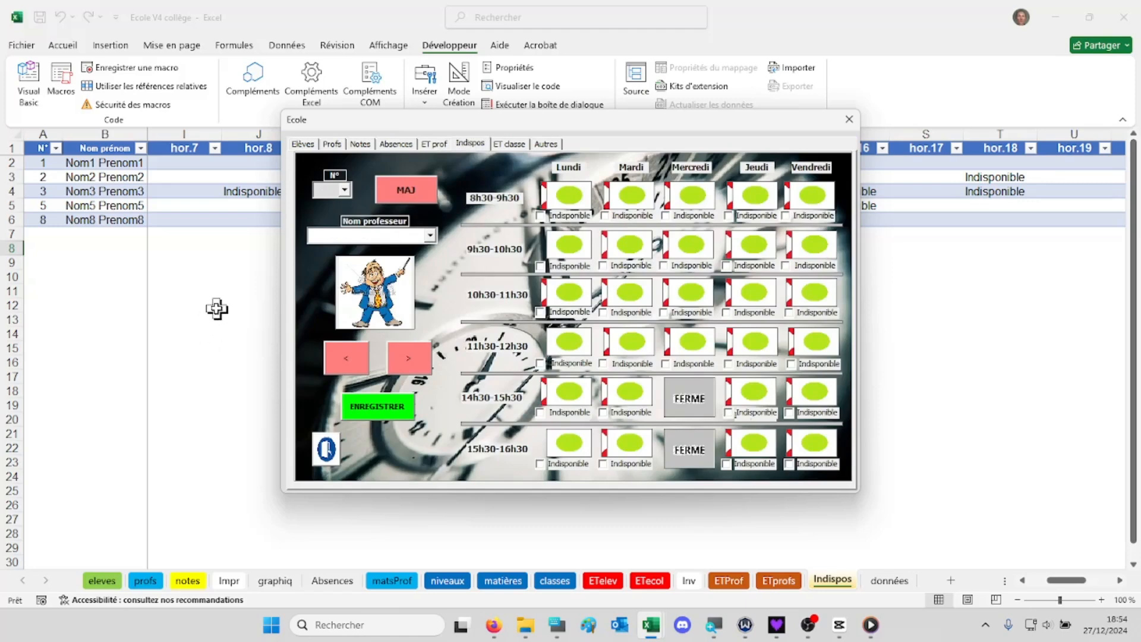
pyautogui.click(546, 144)
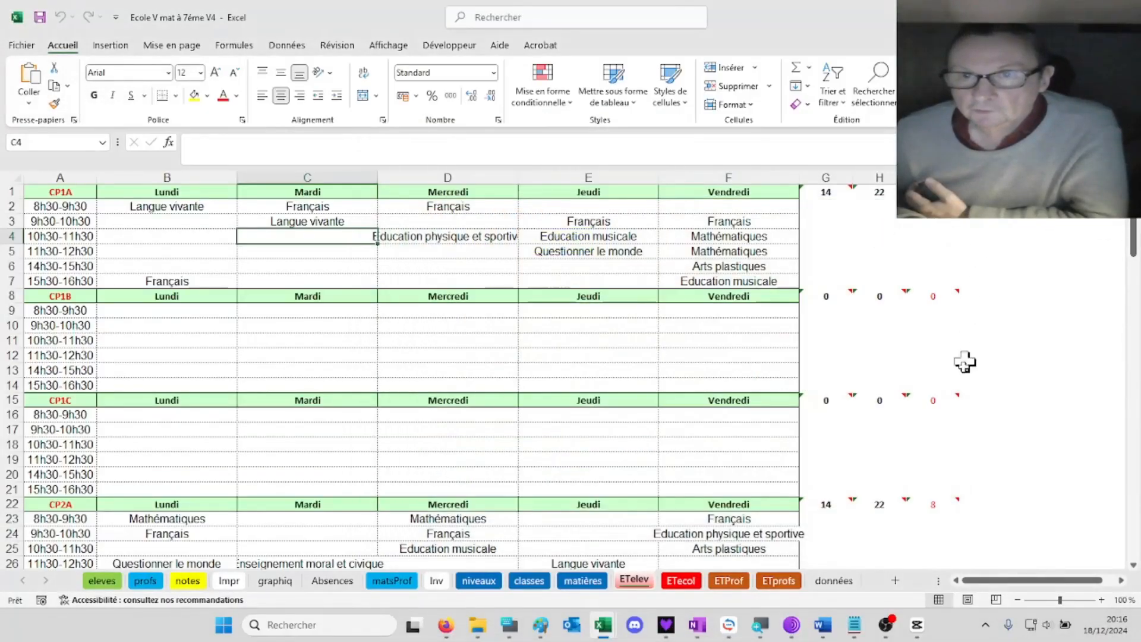
# Review the remaining unassigned hours of CP2A and the following classes on the ETelev sheet of the primary school workbook
pyautogui.click(937, 506)
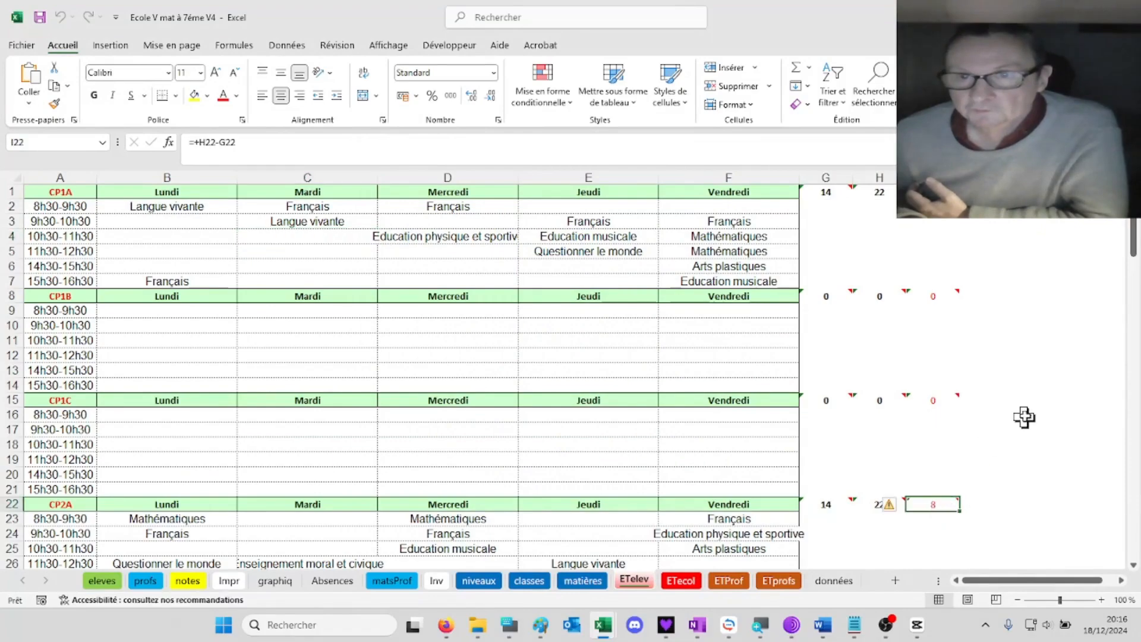
pyautogui.scroll(-10, 1021, 420)
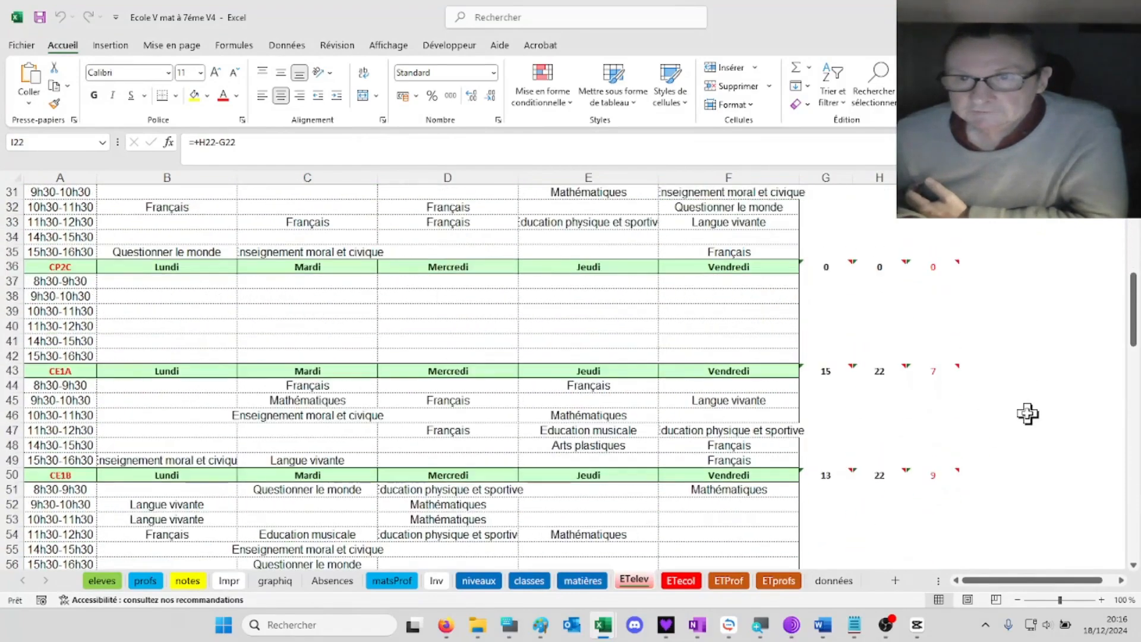
pyautogui.moveTo(1132, 335); pyautogui.dragTo(1132, 266)
pyautogui.scroll(-1, 586, 356)
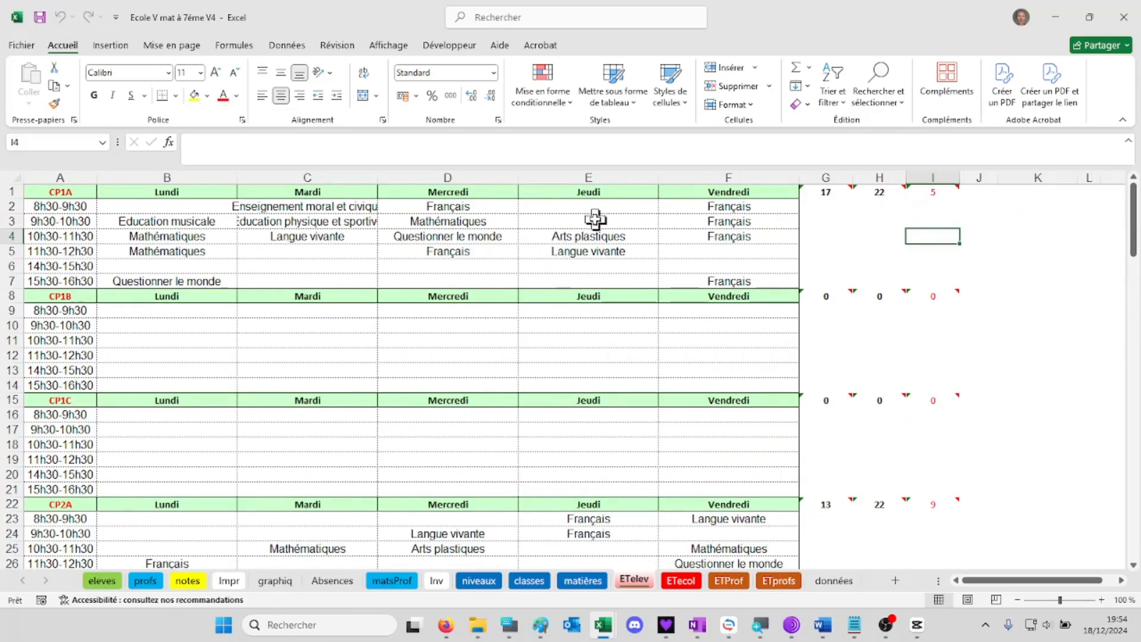
# Generate the teachers' timetables with the ET des profs function on the Ecole form's Autres page
pyautogui.click(457, 343)
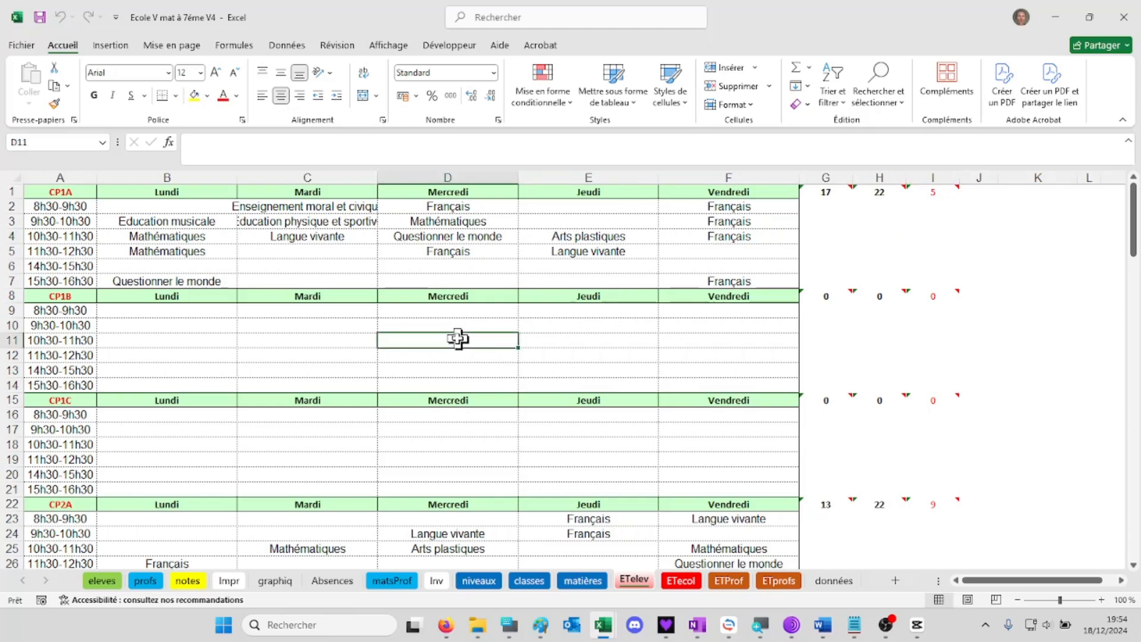
pyautogui.hotkey('ctrl', 'e')
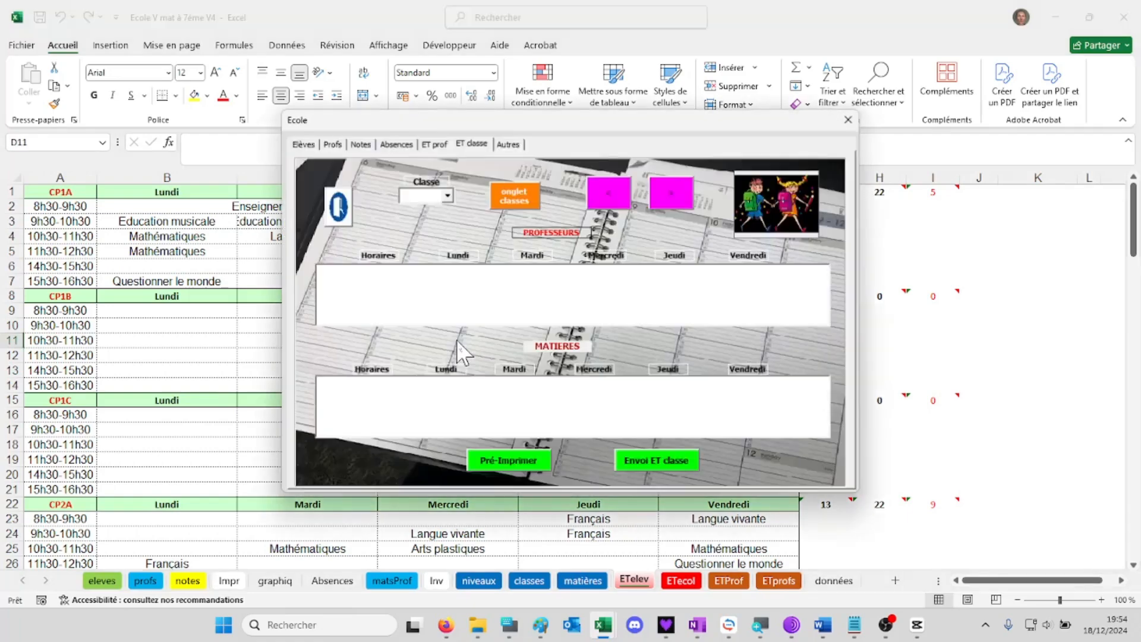
pyautogui.click(508, 144)
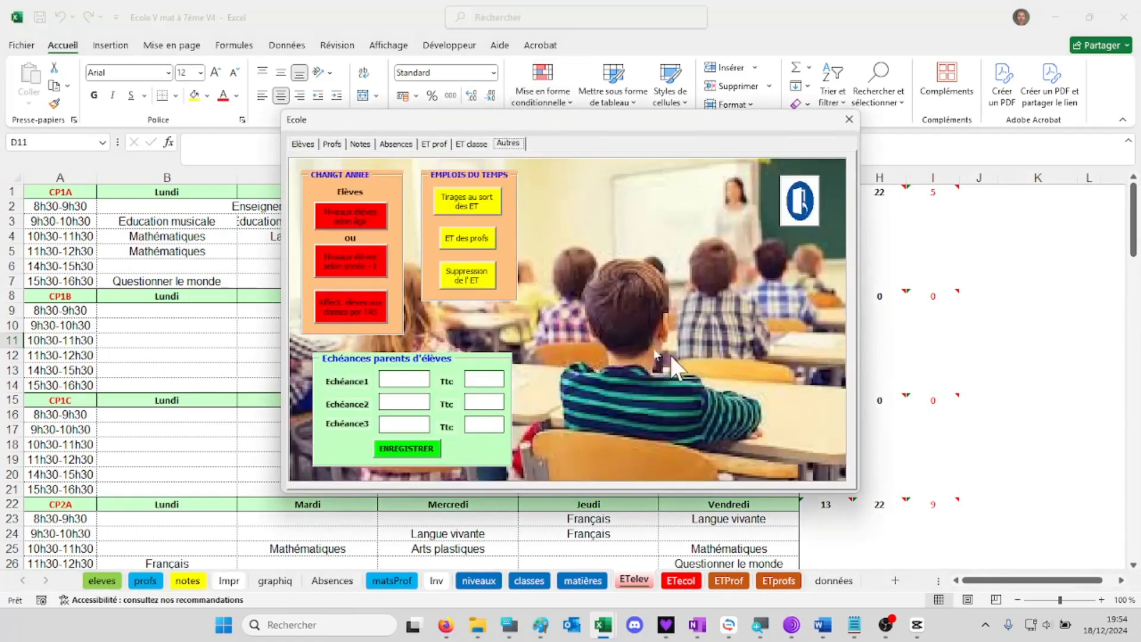
pyautogui.click(478, 241)
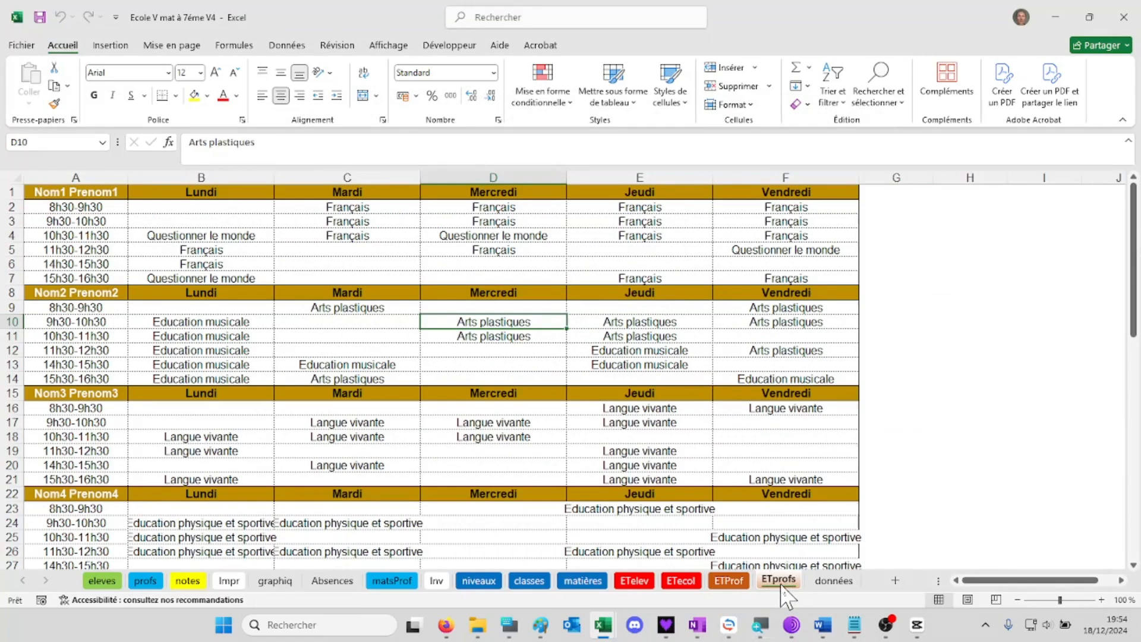
# Compare the teachers' class timetables on ETProf with their subject timetables on ETprofs, and open the Ecole form's ET prof page
pyautogui.click(734, 582)
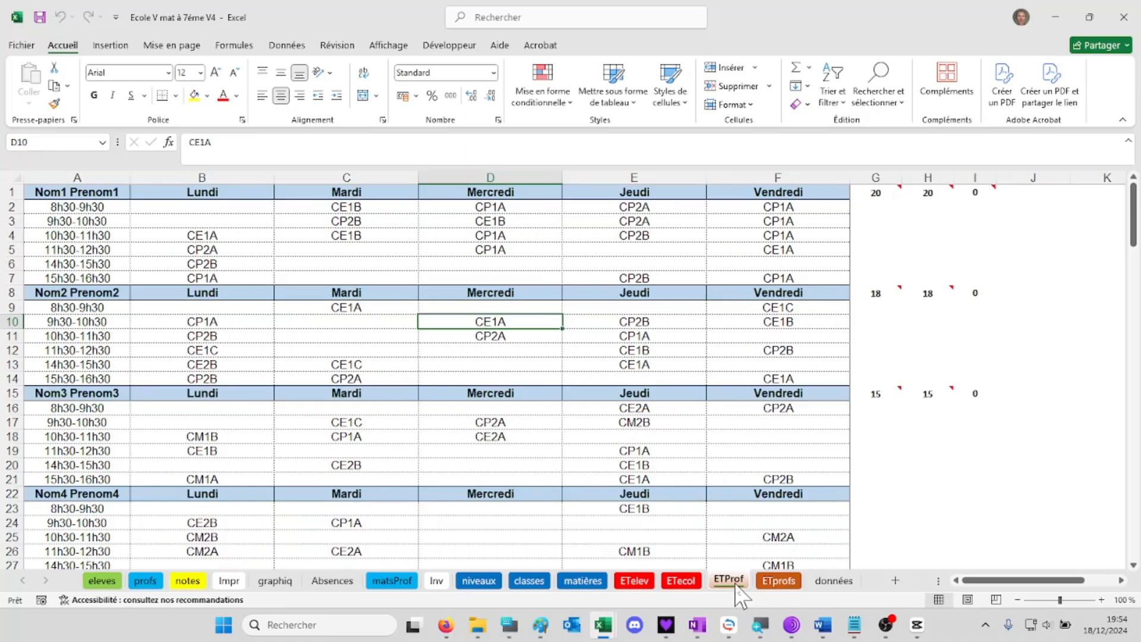
pyautogui.click(780, 582)
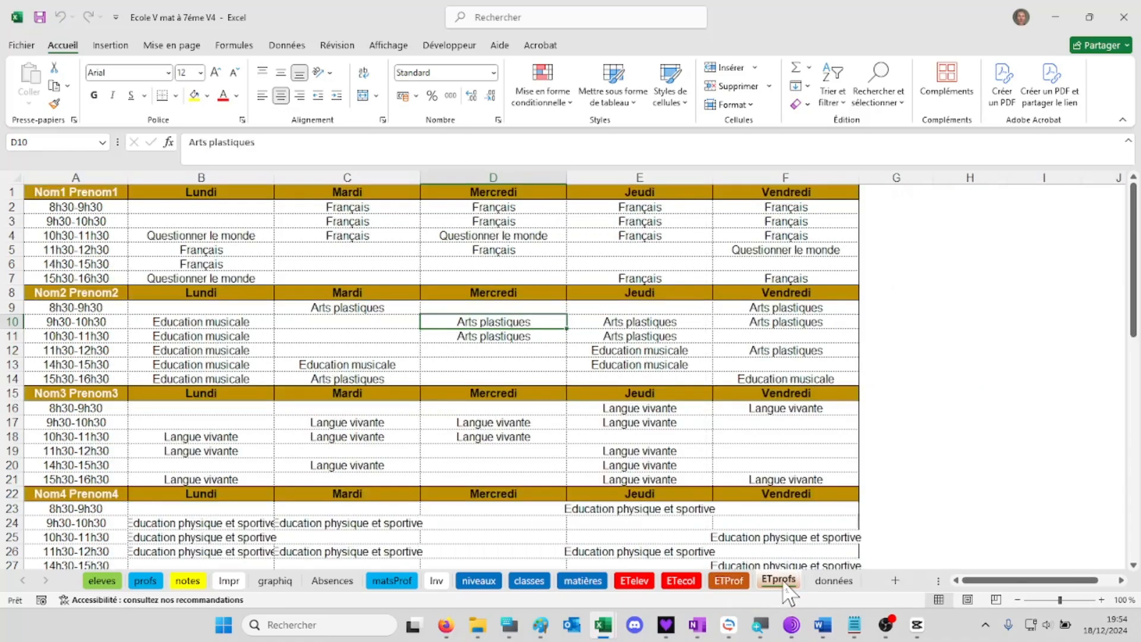
pyautogui.click(736, 582)
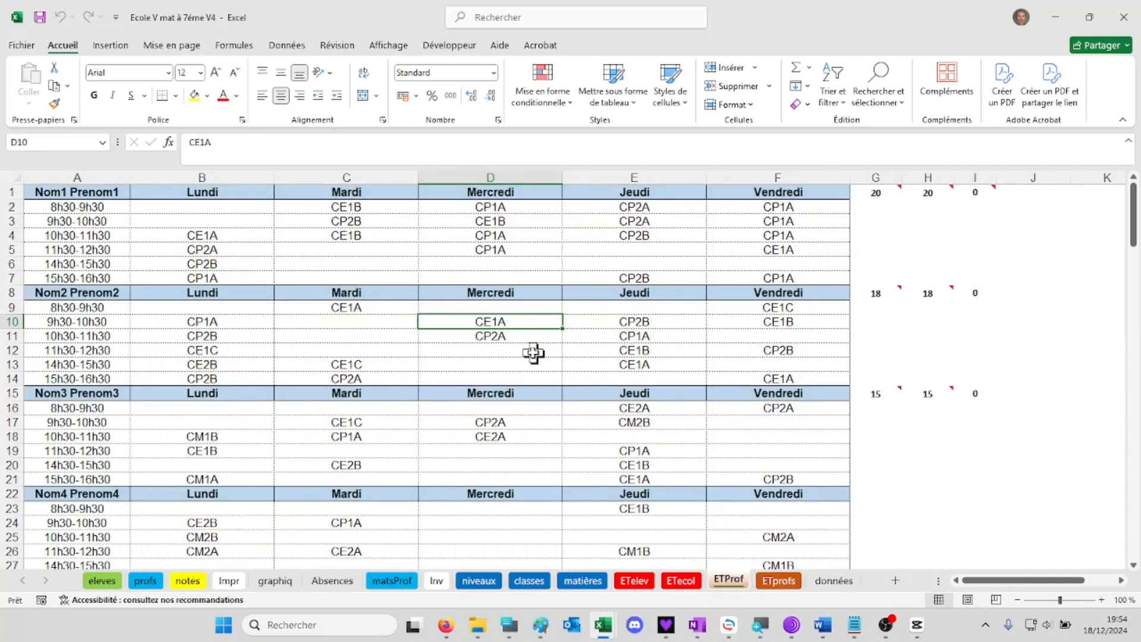
pyautogui.doubleClick(534, 353)
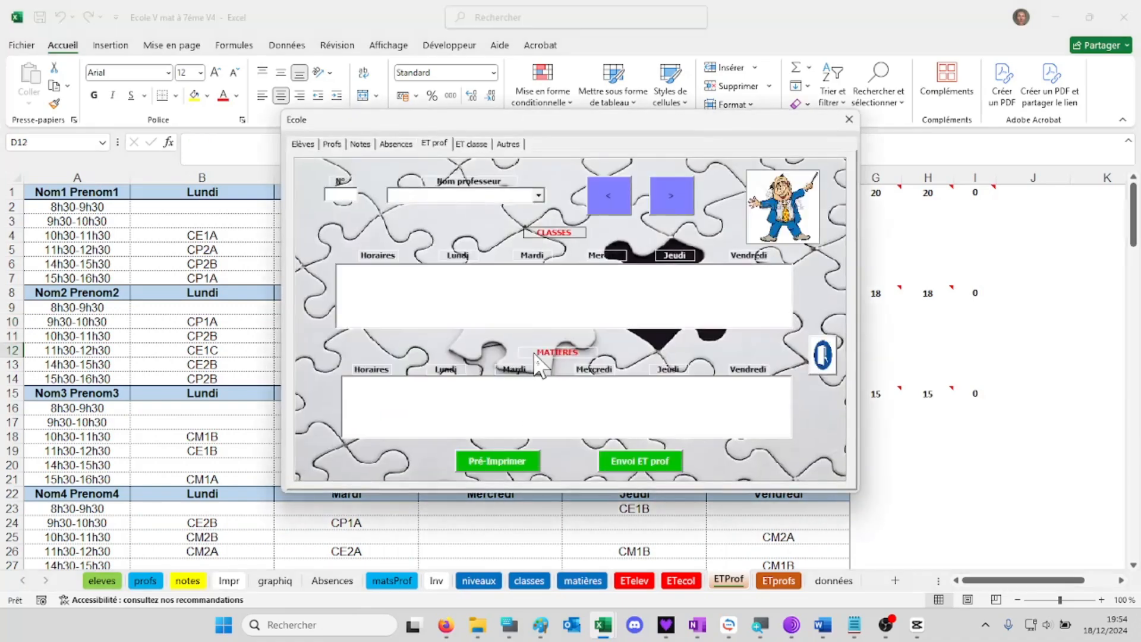
pyautogui.moveTo(571, 122); pyautogui.dragTo(738, 209)
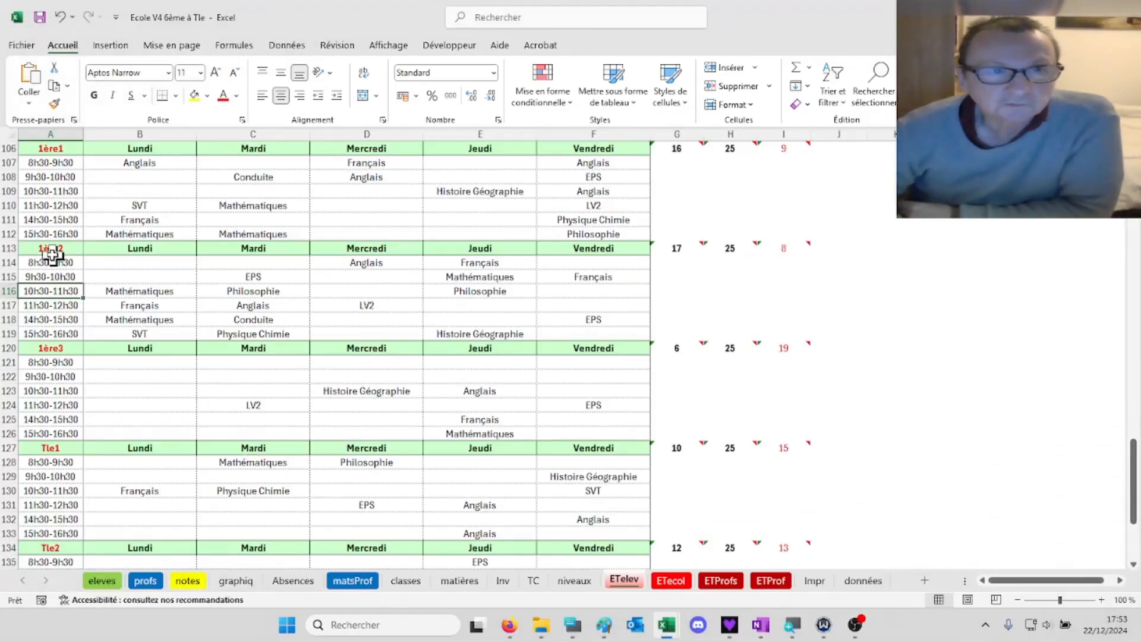
# In the 6ème à Tle workbook, display class 1ère1's timetable statistics and teacher number 7's timetable side by side
pyautogui.click(53, 191)
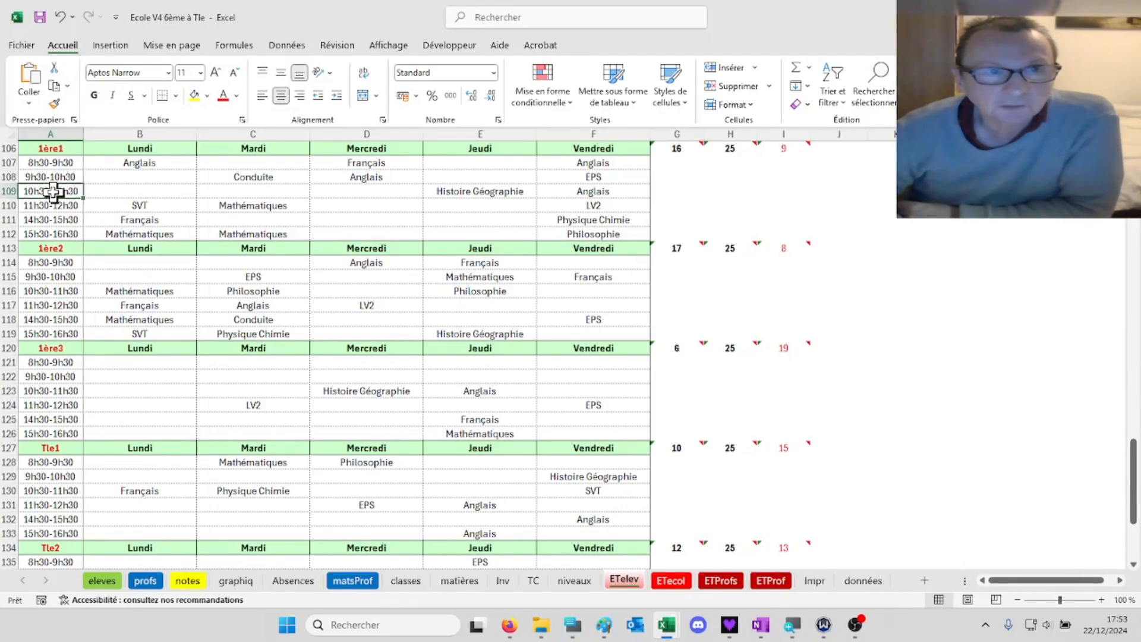
pyautogui.moveTo(546, 176); pyautogui.dragTo(862, 288)
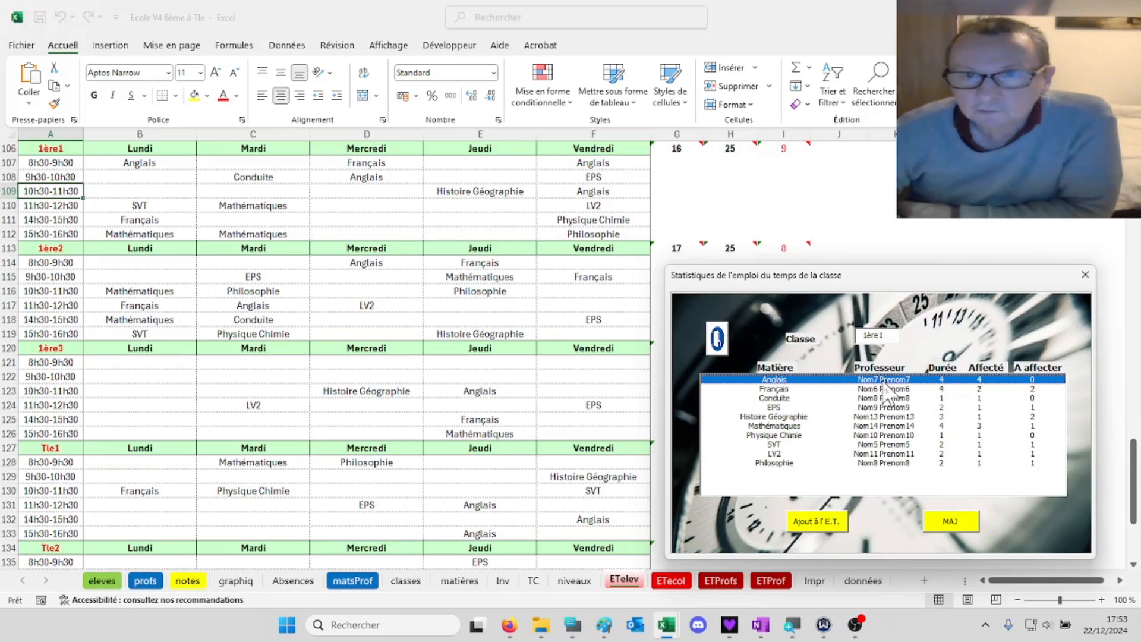
pyautogui.click(252, 278)
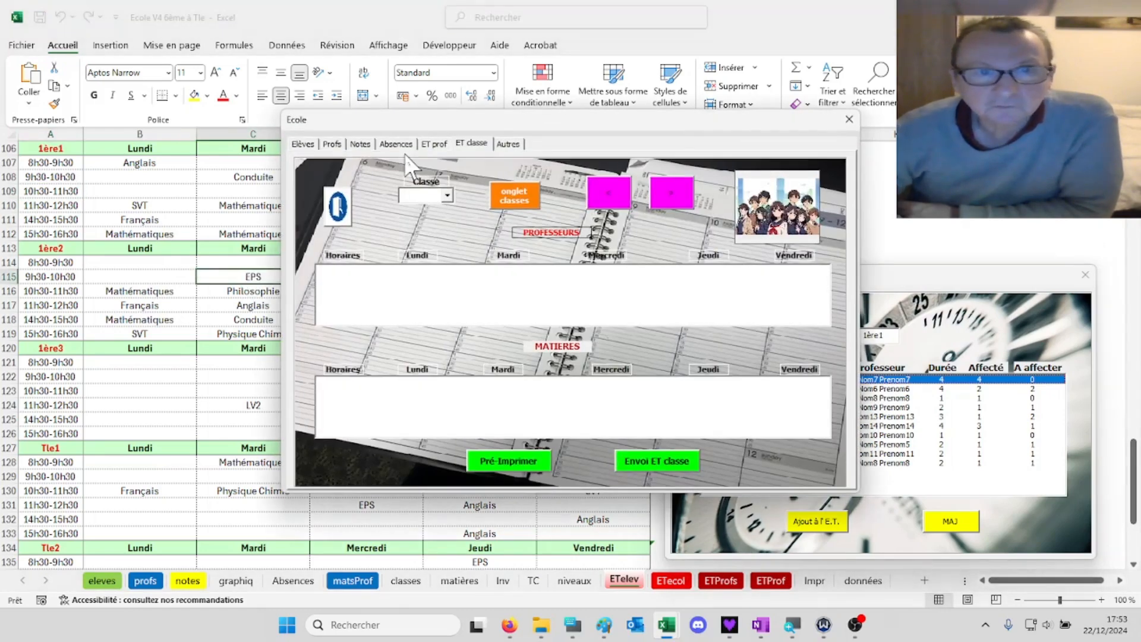
pyautogui.click(432, 145)
pyautogui.click(539, 196)
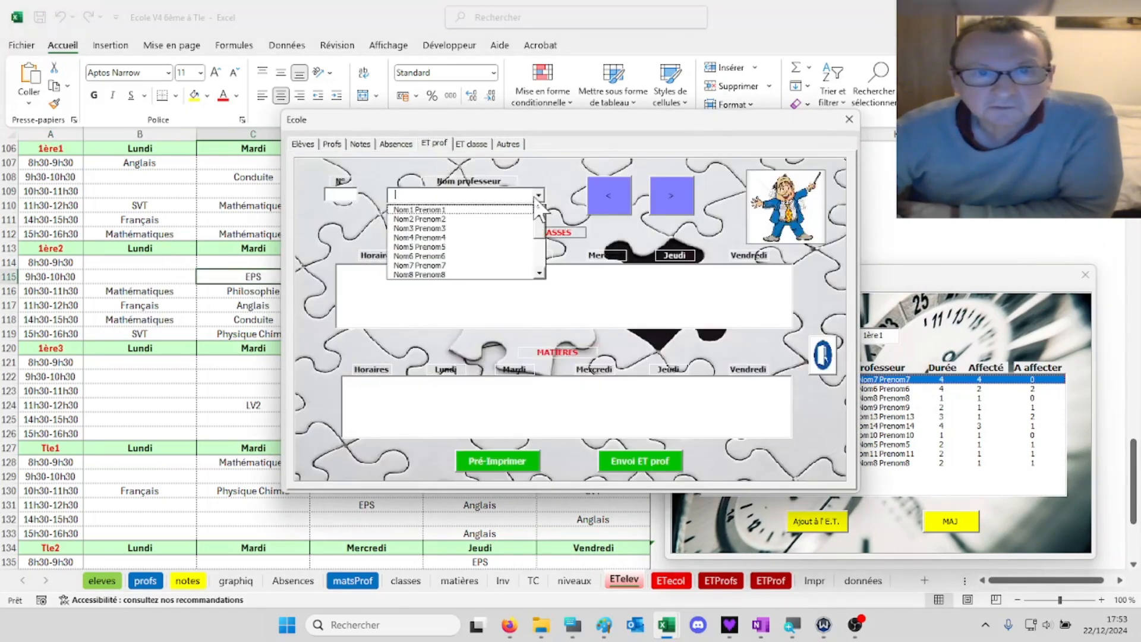
pyautogui.click(493, 265)
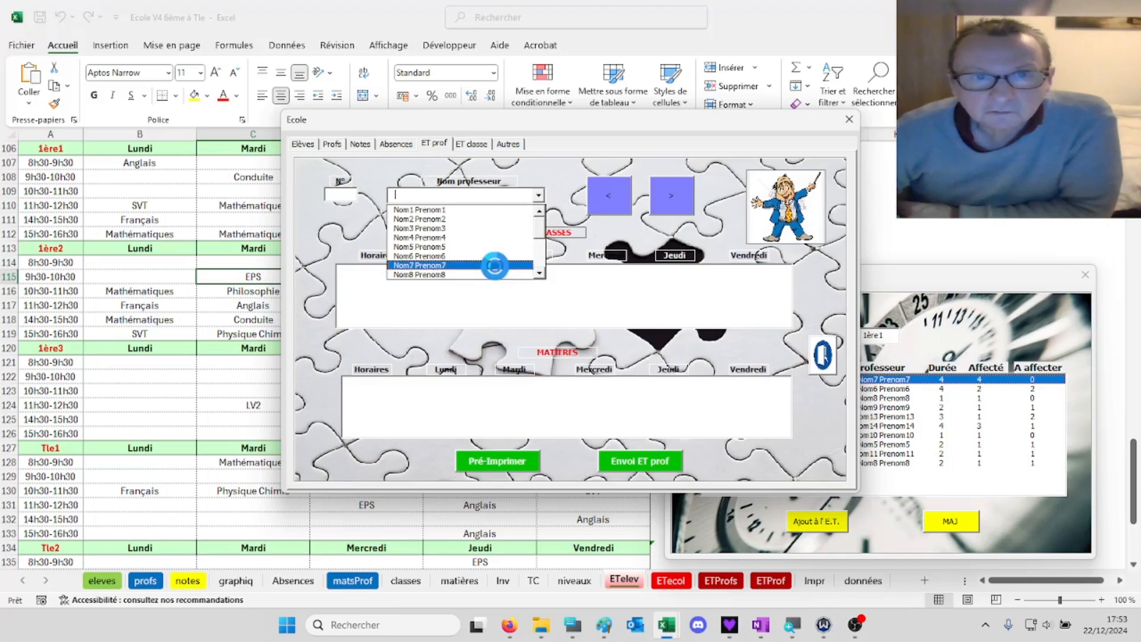
pyautogui.moveTo(726, 128); pyautogui.dragTo(514, 279)
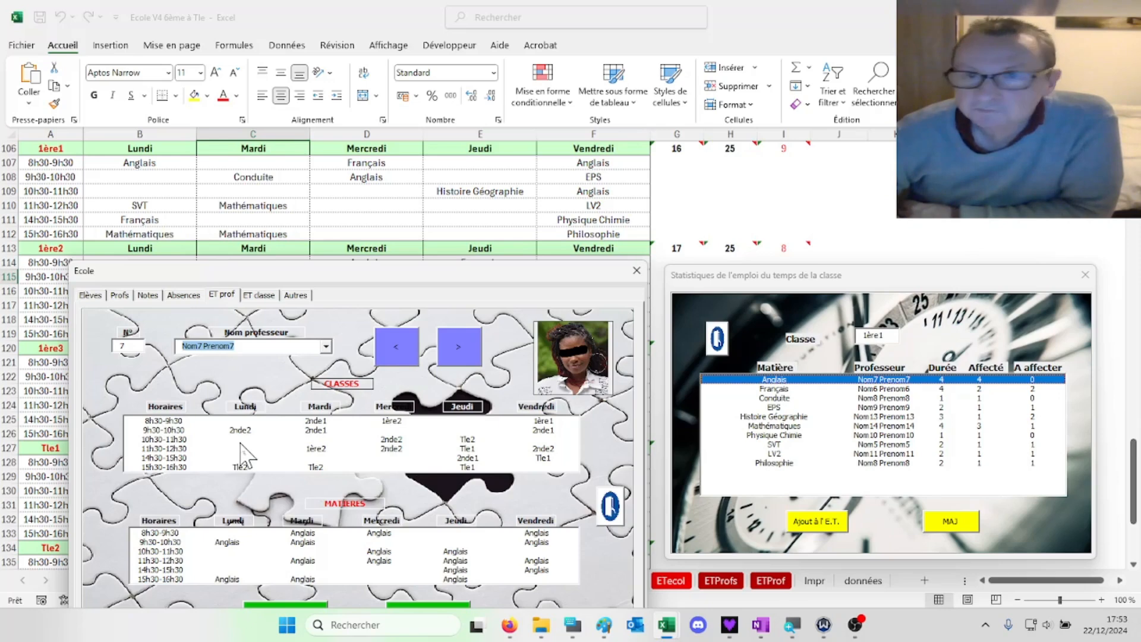
# Select Français in the 1ère1 statistics and display the timetable of its teacher, number 6
pyautogui.click(908, 399)
pyautogui.click(907, 388)
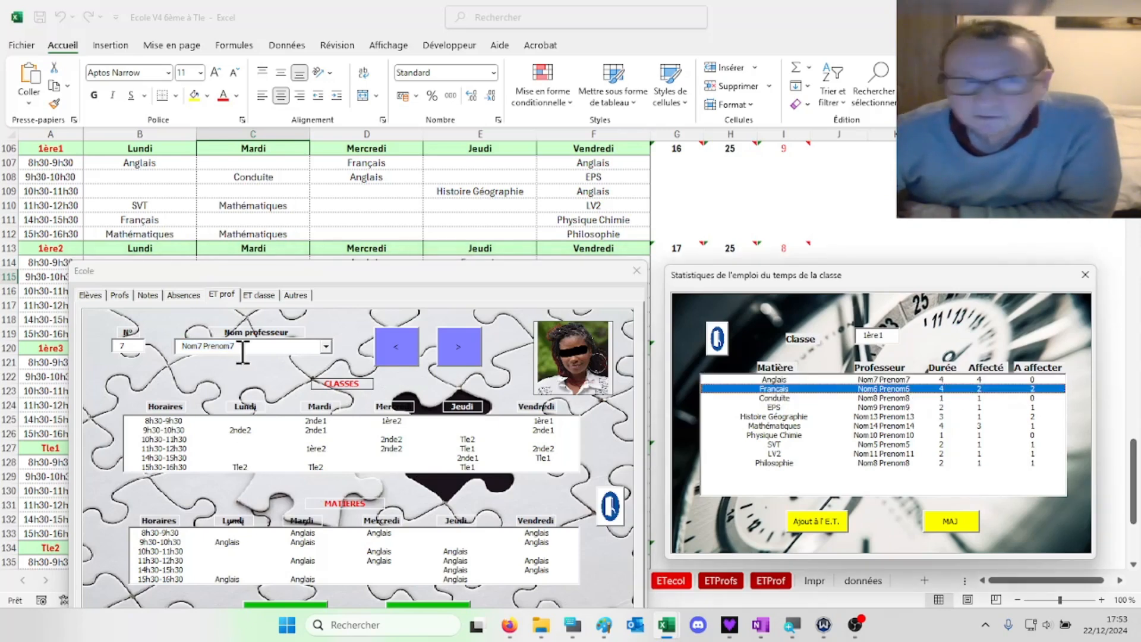
pyautogui.click(325, 347)
pyautogui.scroll(2, 310, 375)
pyautogui.click(308, 376)
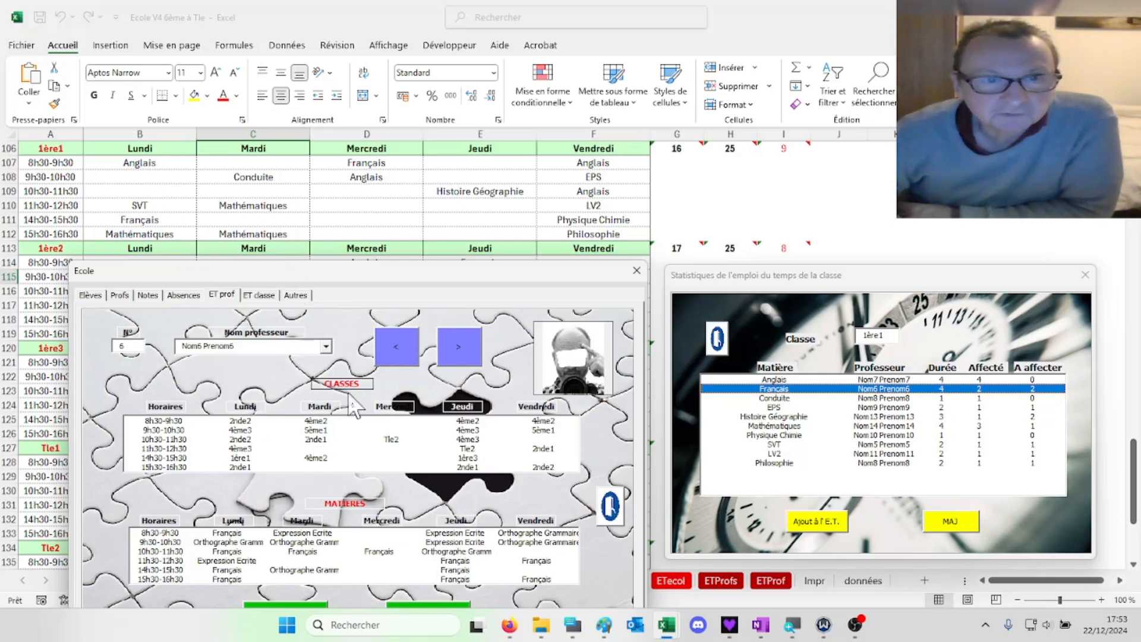
# Compare class 1ère1's Tuesday and Wednesday slots on ETelev with teacher number 6's timetable to find a common free hour
pyautogui.click(321, 449)
pyautogui.click(285, 207)
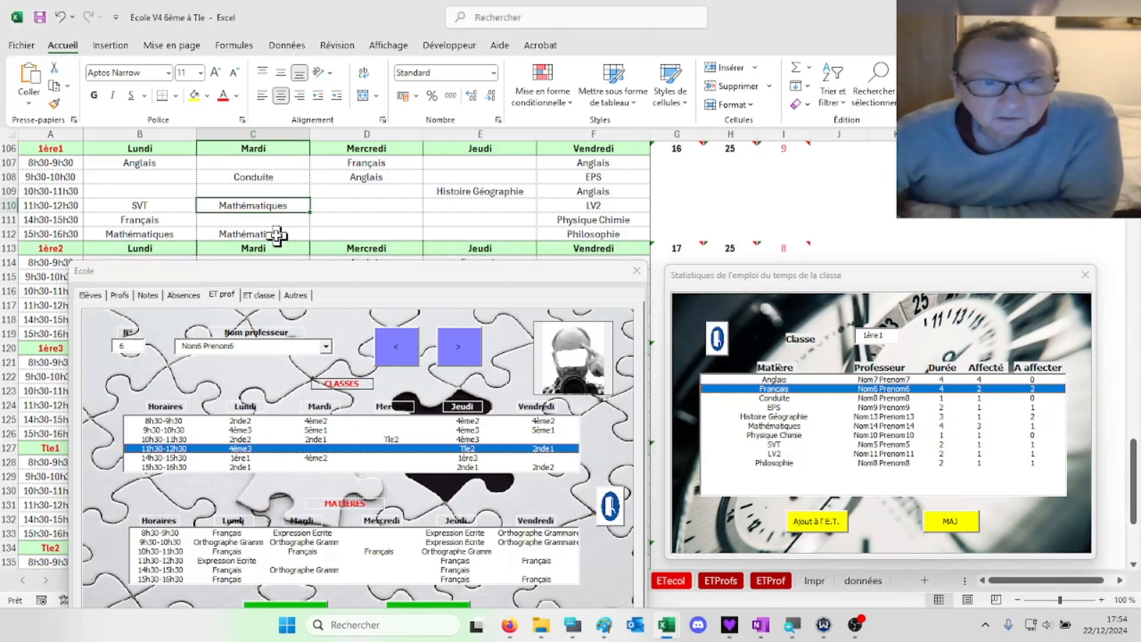
pyautogui.click(316, 457)
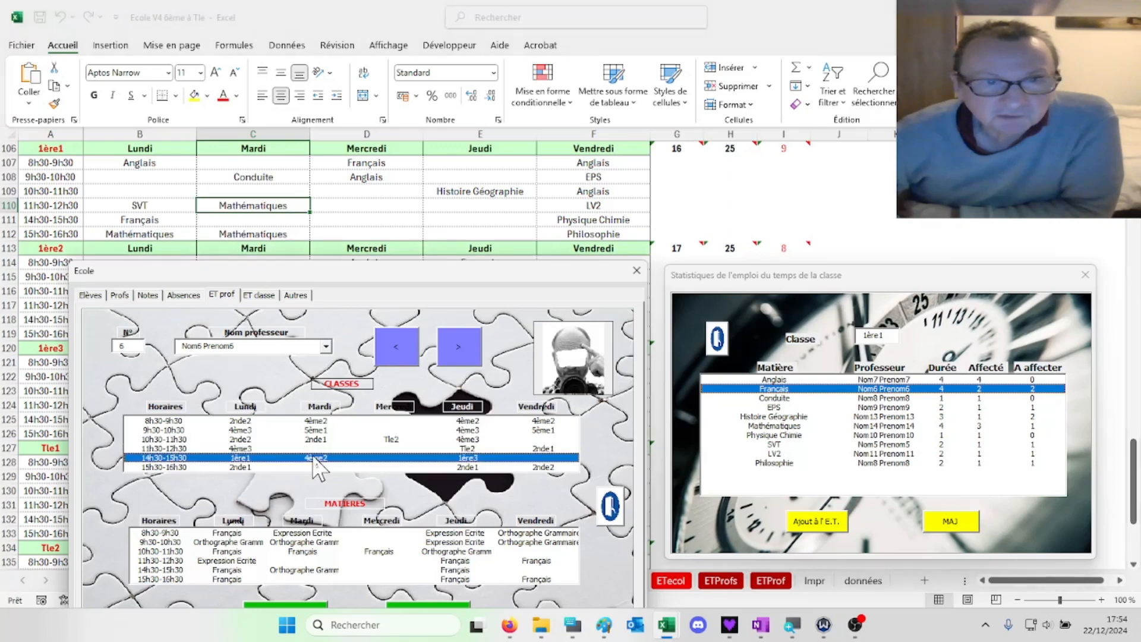
pyautogui.click(274, 233)
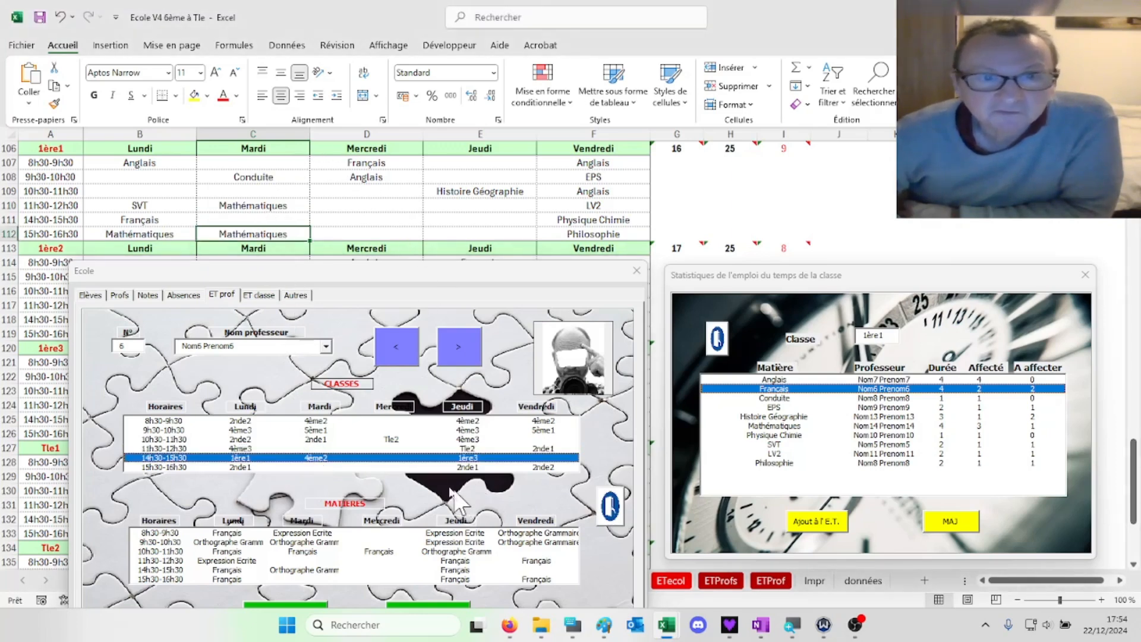
pyautogui.click(380, 163)
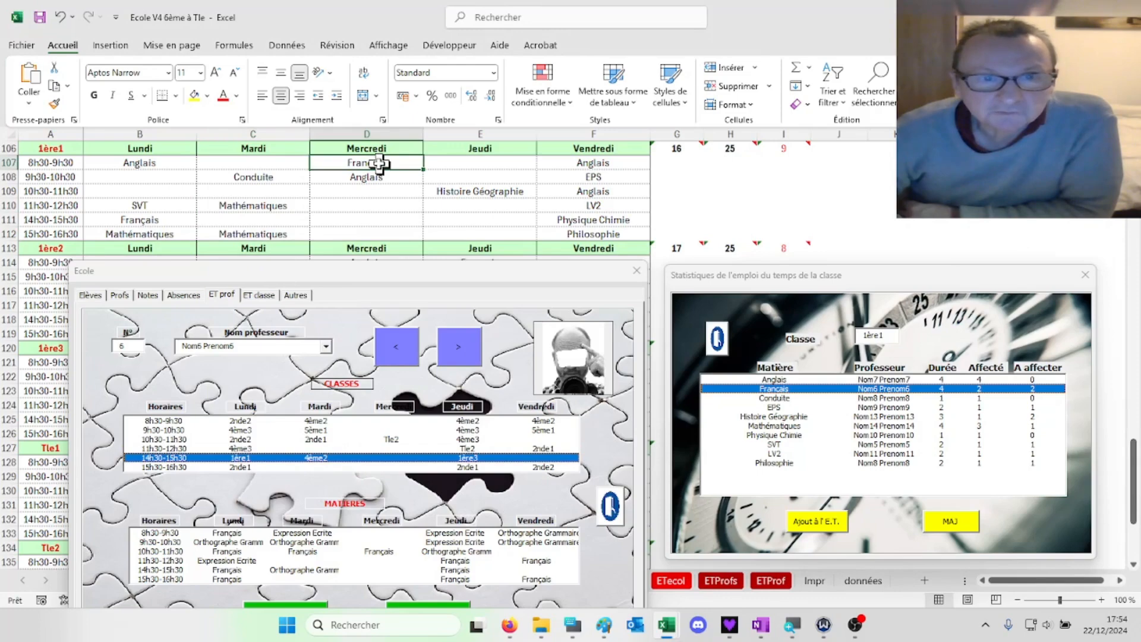
pyautogui.click(371, 179)
pyautogui.click(372, 189)
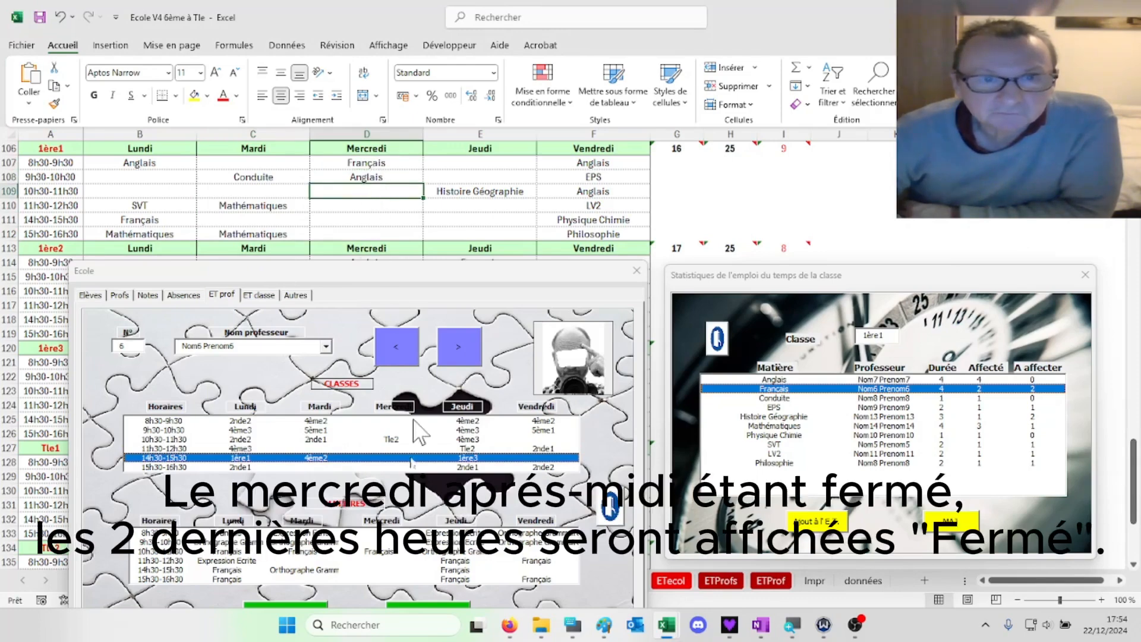
pyautogui.click(391, 440)
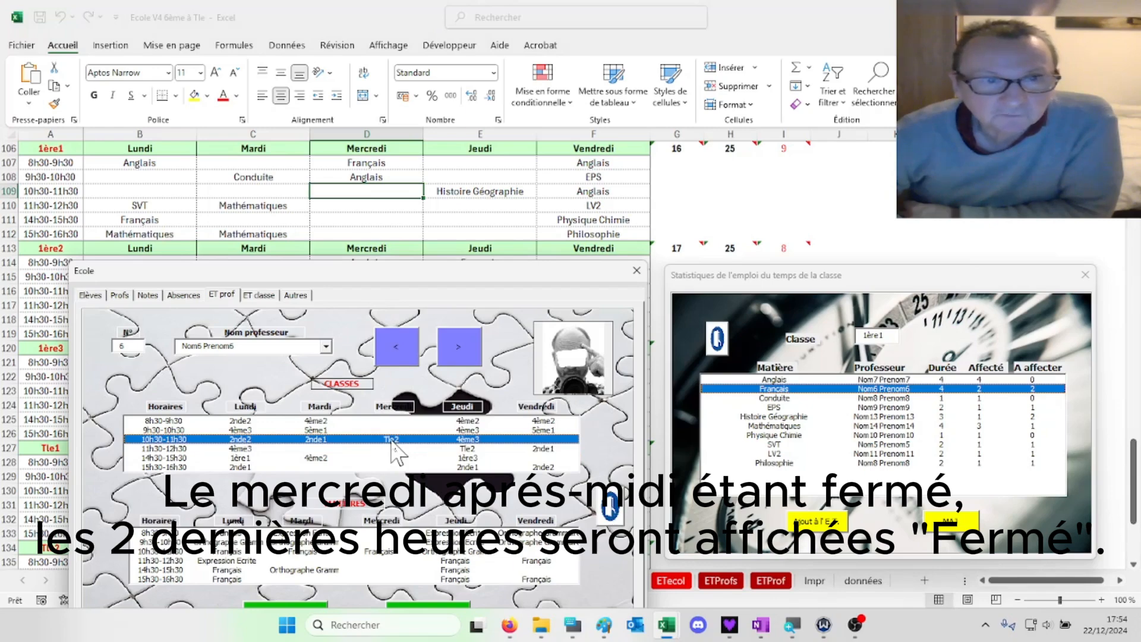
pyautogui.click(392, 448)
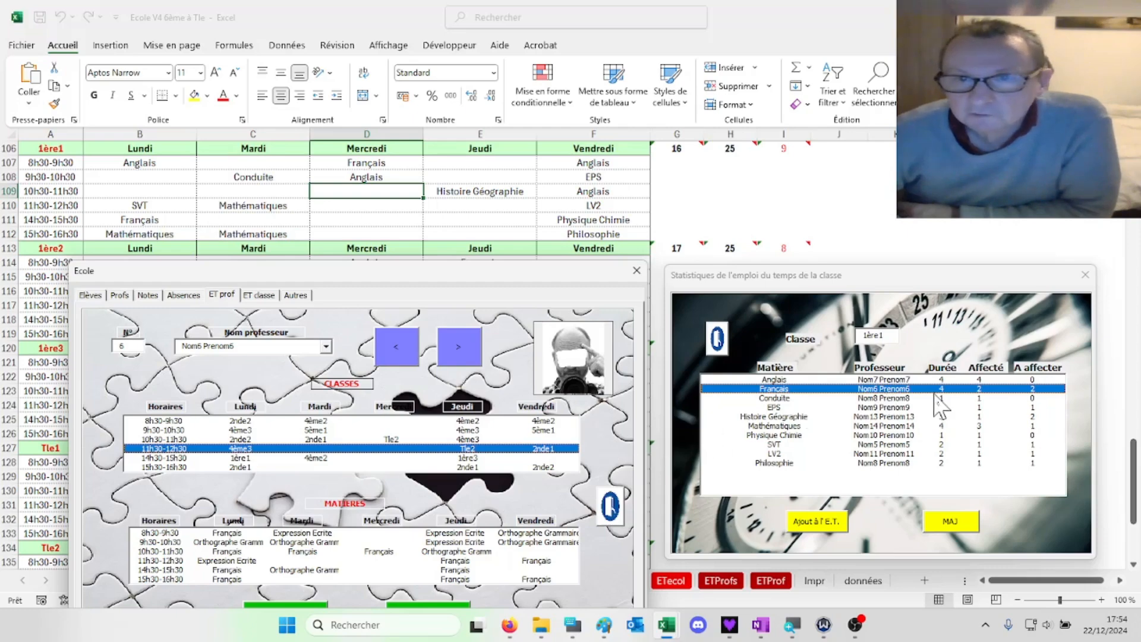
# Examine which teachers are assigned to each subject on the matières sheet, keeping the forms out of the way
pyautogui.moveTo(550, 271); pyautogui.dragTo(526, 160)
pyautogui.moveTo(957, 285); pyautogui.dragTo(970, 215)
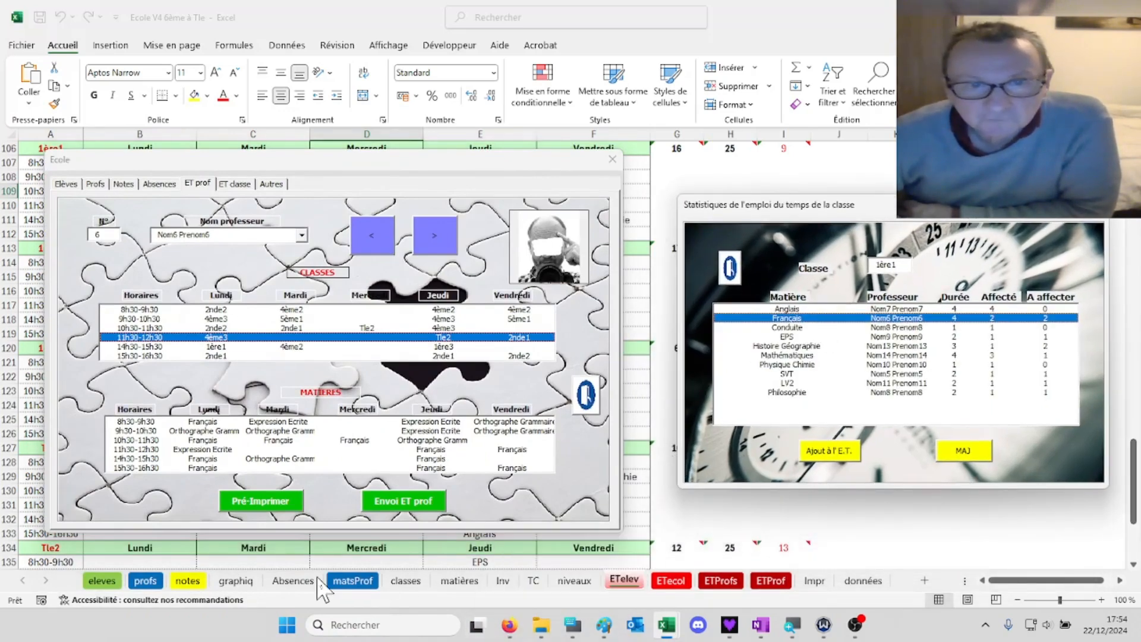
pyautogui.click(463, 581)
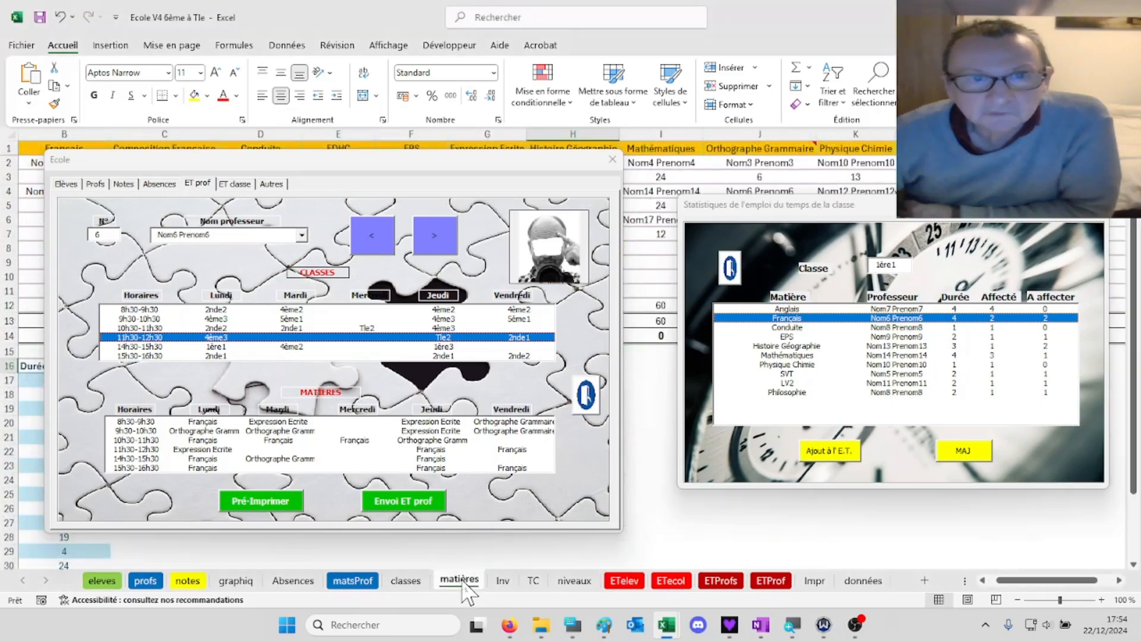
pyautogui.moveTo(531, 159); pyautogui.dragTo(129, 358)
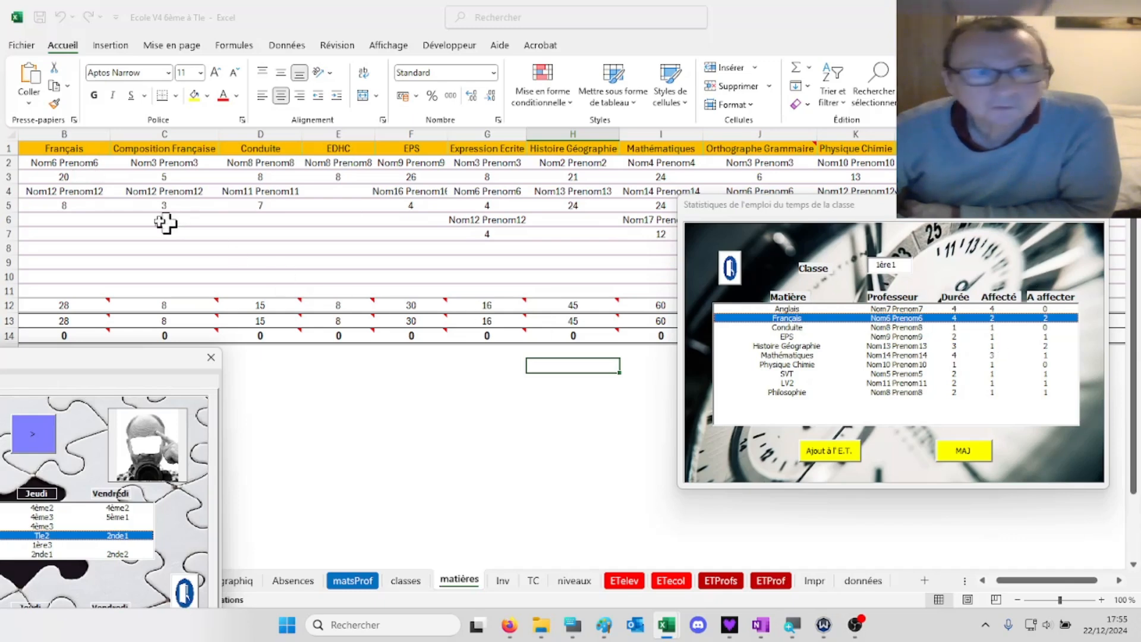
pyautogui.moveTo(110, 375); pyautogui.dragTo(565, 210)
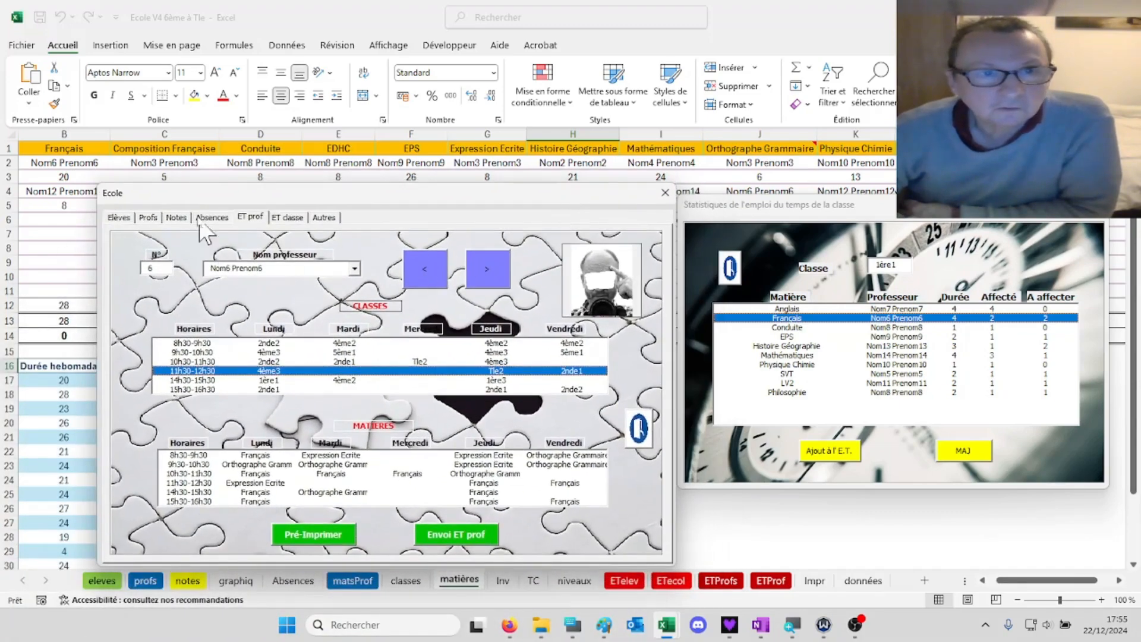
# Open teacher number 6's record on the Ecole form's Profs page and display the teacher's assigned classes and subjects
pyautogui.click(149, 217)
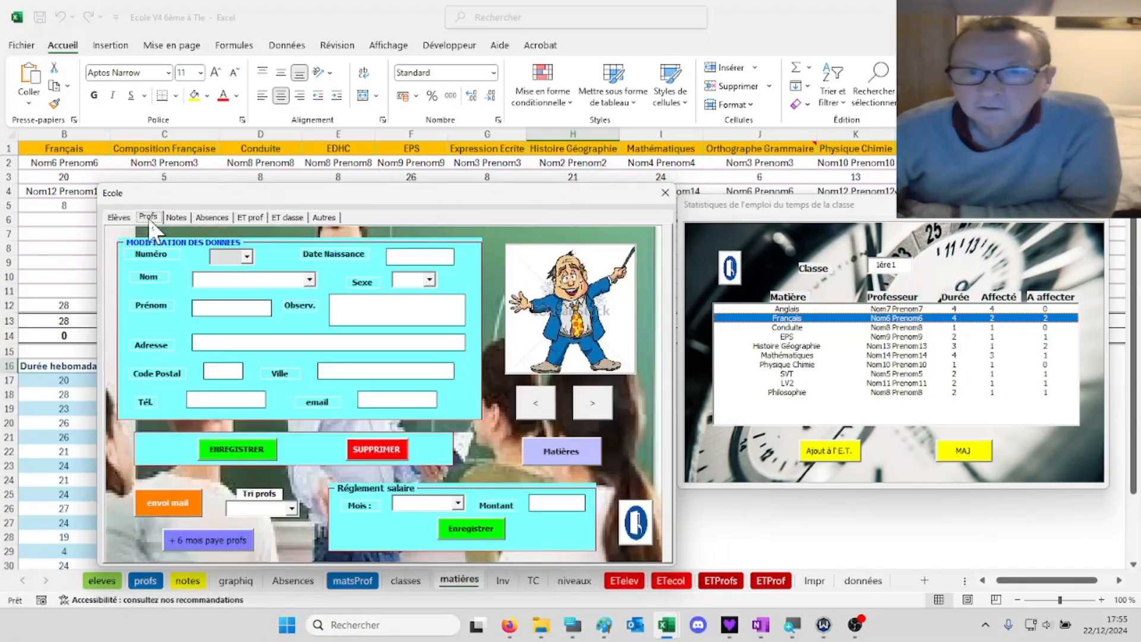
pyautogui.click(310, 280)
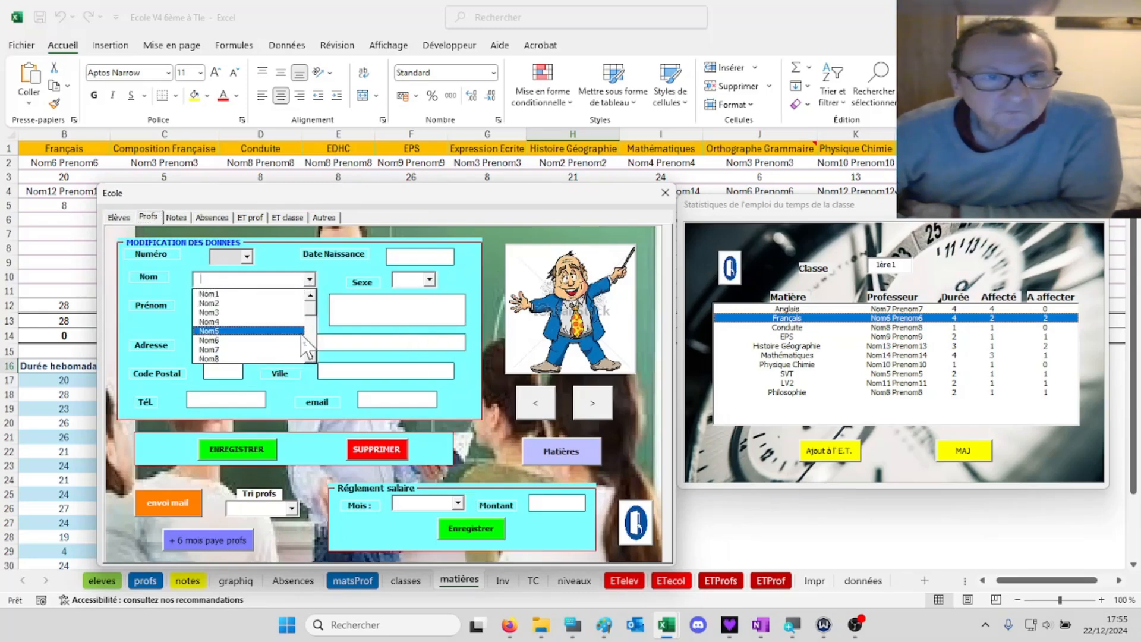
pyautogui.click(209, 340)
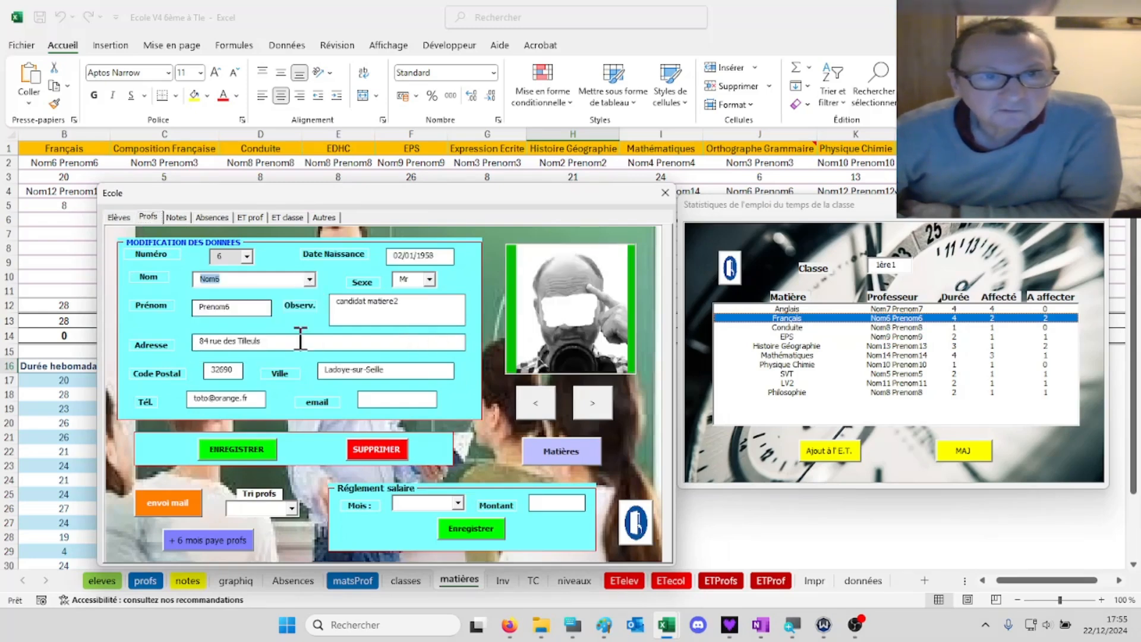
pyautogui.click(570, 456)
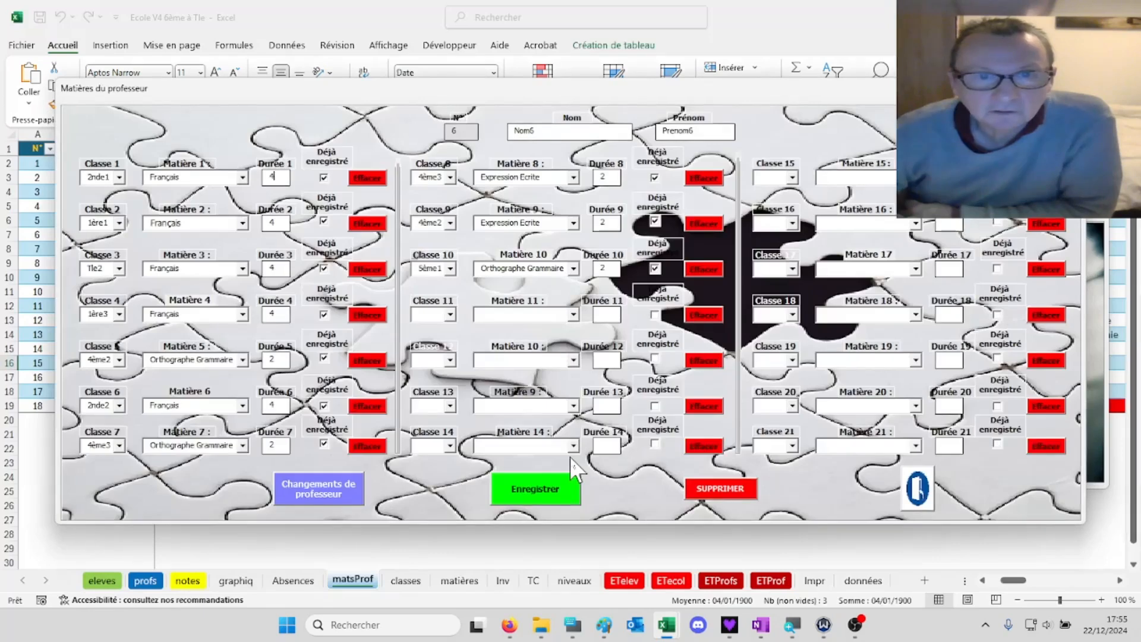
# View the Changement de professeur form for teacher number 6, close it, and return to the matières sheet
pyautogui.click(305, 490)
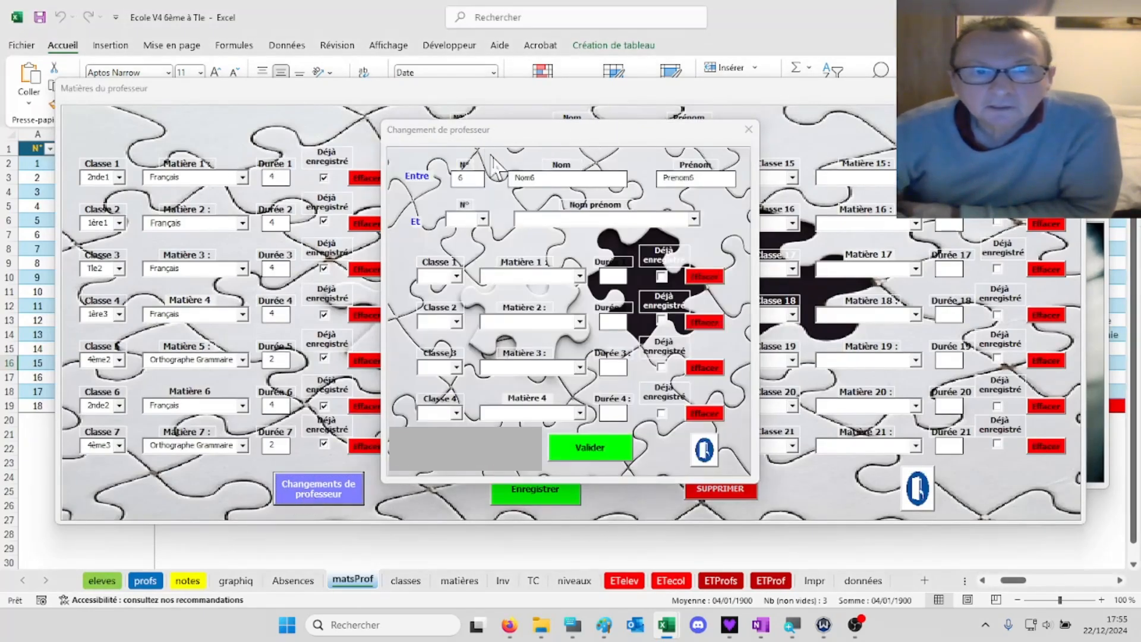
pyautogui.moveTo(280, 93); pyautogui.dragTo(296, 119)
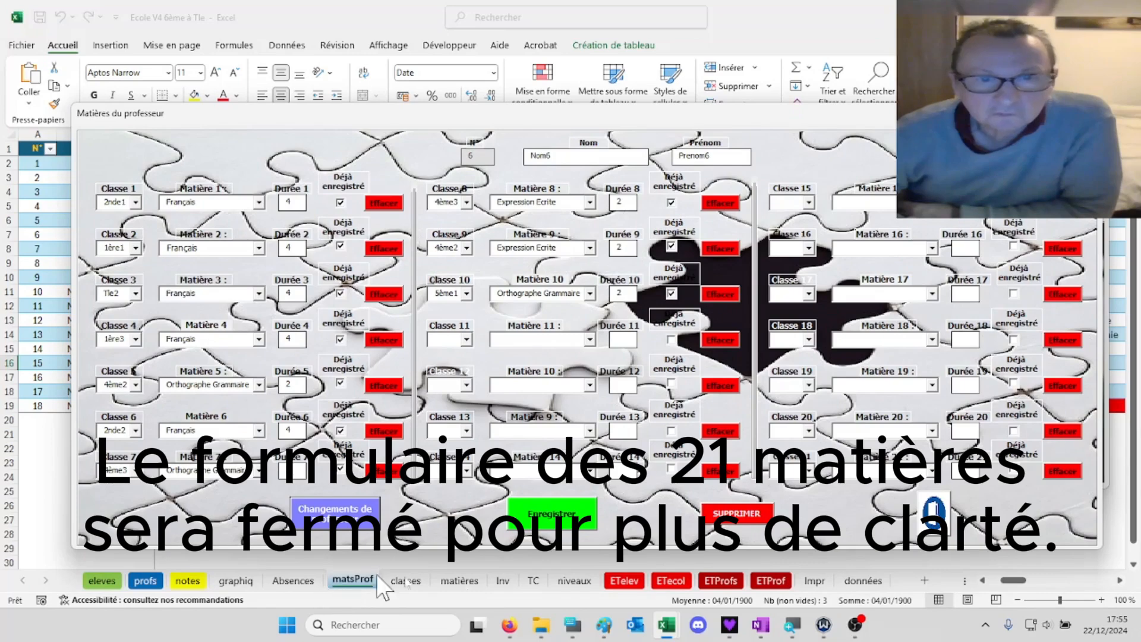
pyautogui.click(464, 582)
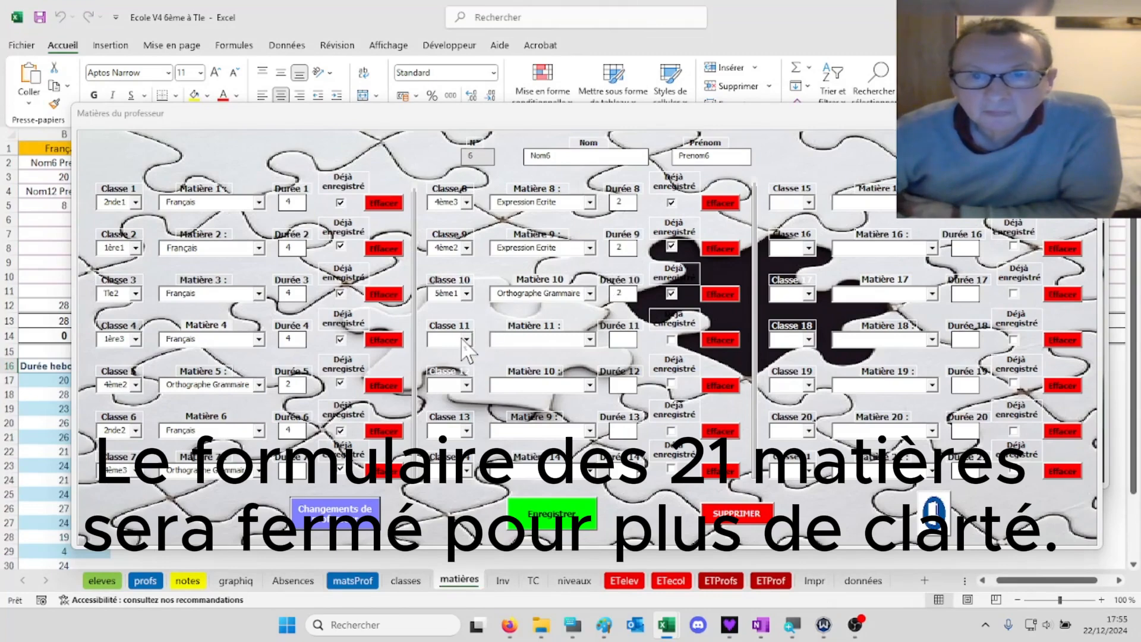
# Open the Changement de professeur form for teacher number 6 and choose teacher number 12 as the replacement
pyautogui.click(338, 514)
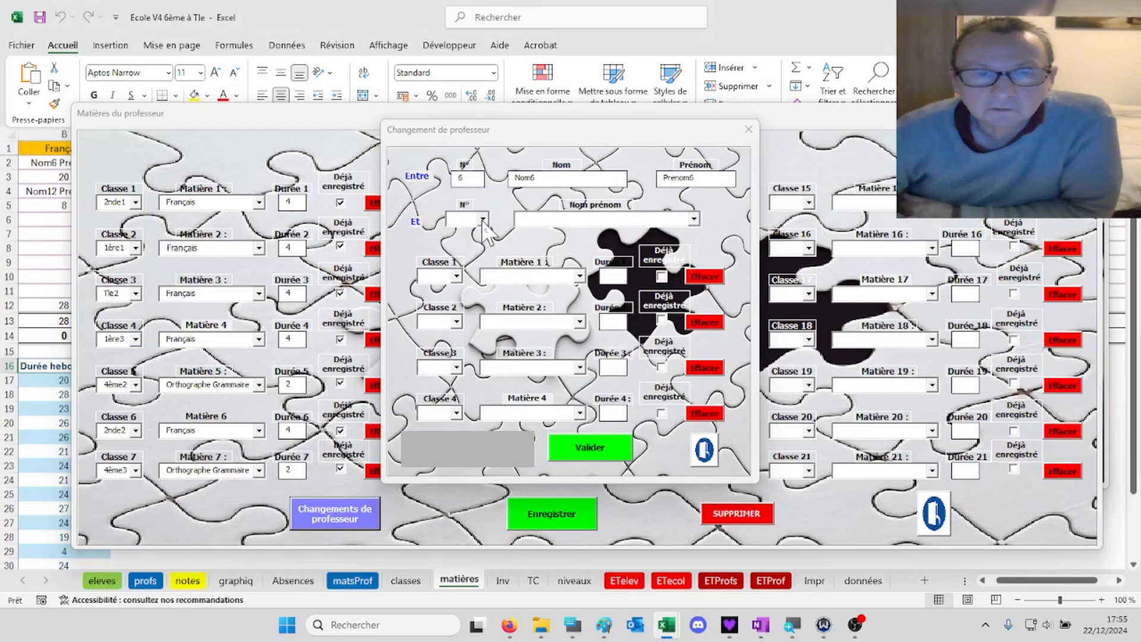
pyautogui.click(482, 219)
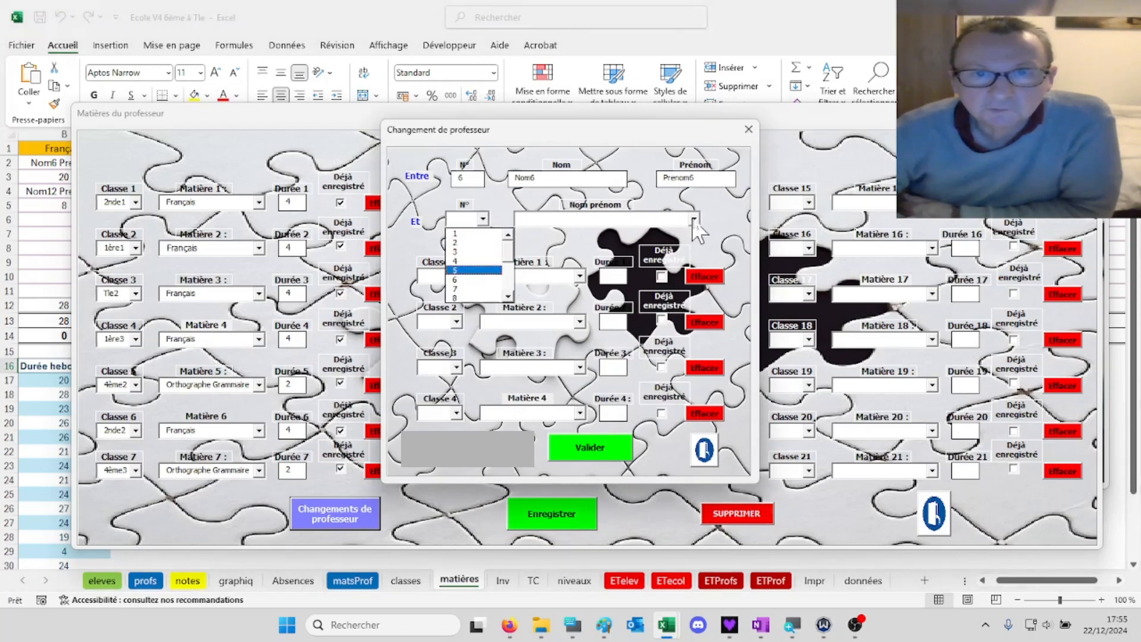
pyautogui.click(693, 220)
pyautogui.scroll(-3, 654, 271)
pyautogui.click(650, 274)
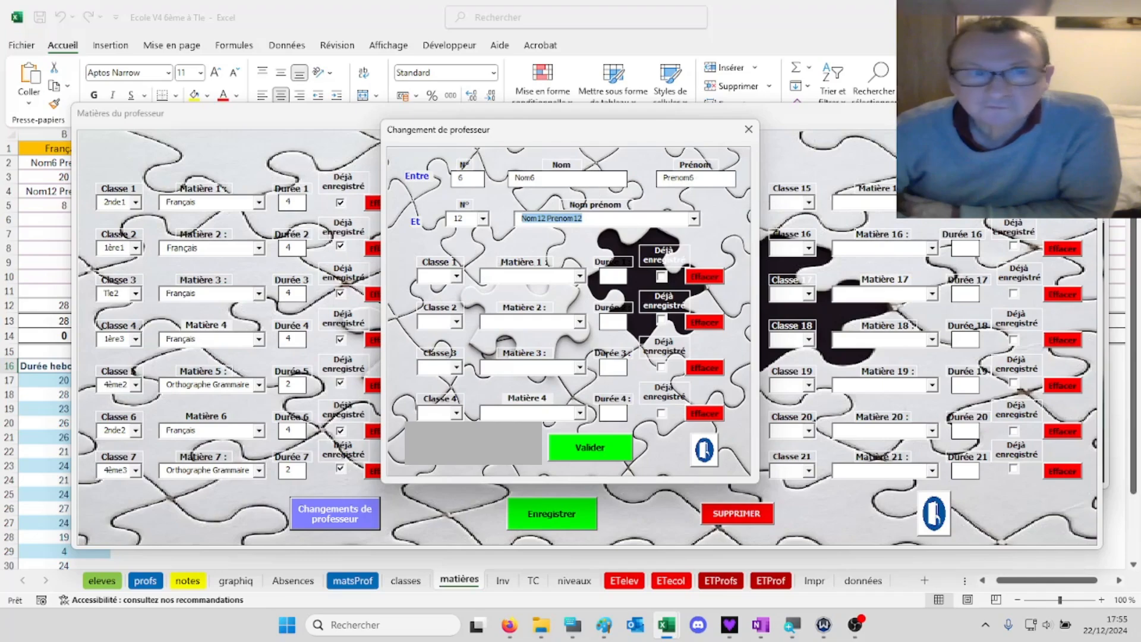
pyautogui.moveTo(956, 116)
pyautogui.mouseDown()
pyautogui.moveTo(893, 188)
pyautogui.moveTo(856, 262)
pyautogui.moveTo(613, 290)
pyautogui.moveTo(660, 295)
pyautogui.moveTo(711, 267)
pyautogui.moveTo(893, 85)
pyautogui.moveTo(965, 98)
pyautogui.mouseUp()
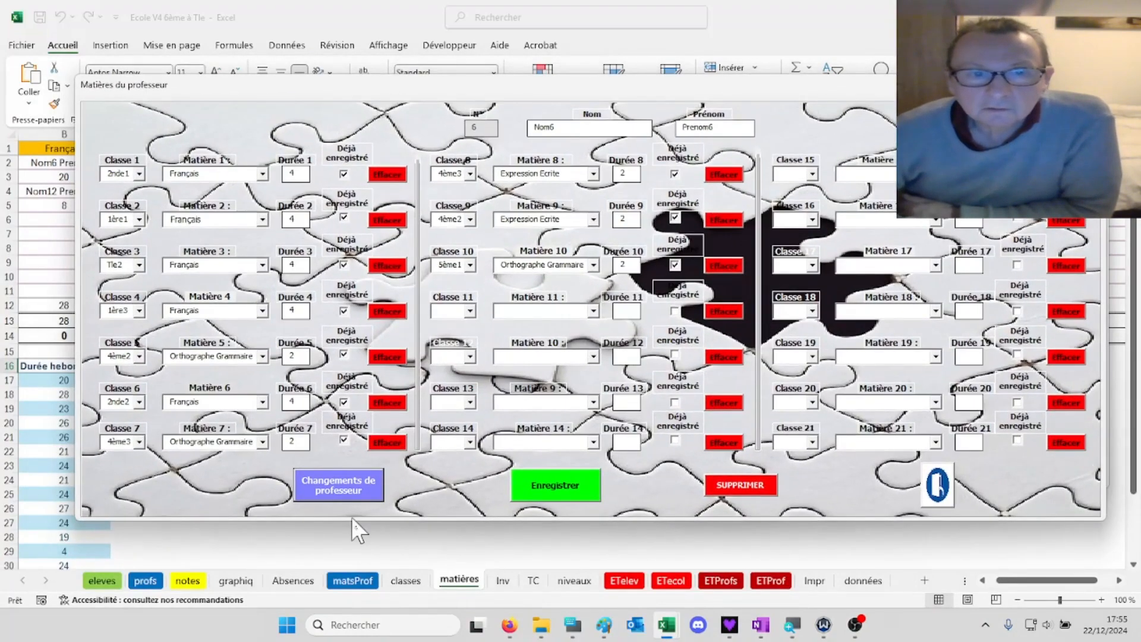
pyautogui.click(338, 486)
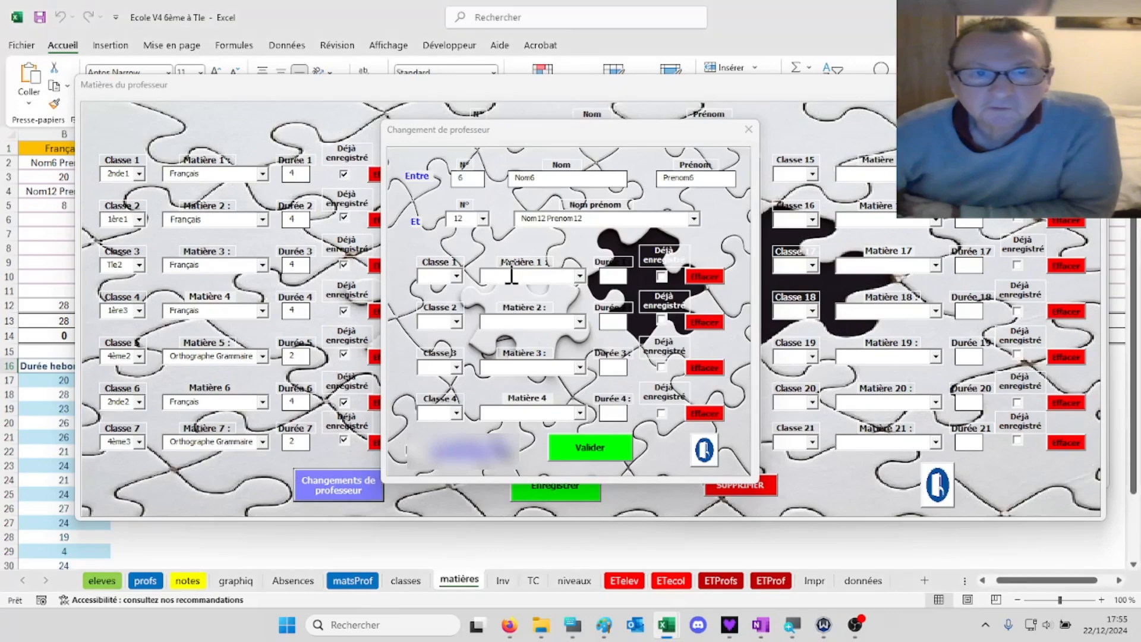
# Set class 1ère1 and the subject Français as the first assignment to transfer to the replacement teacher
pyautogui.click(456, 277)
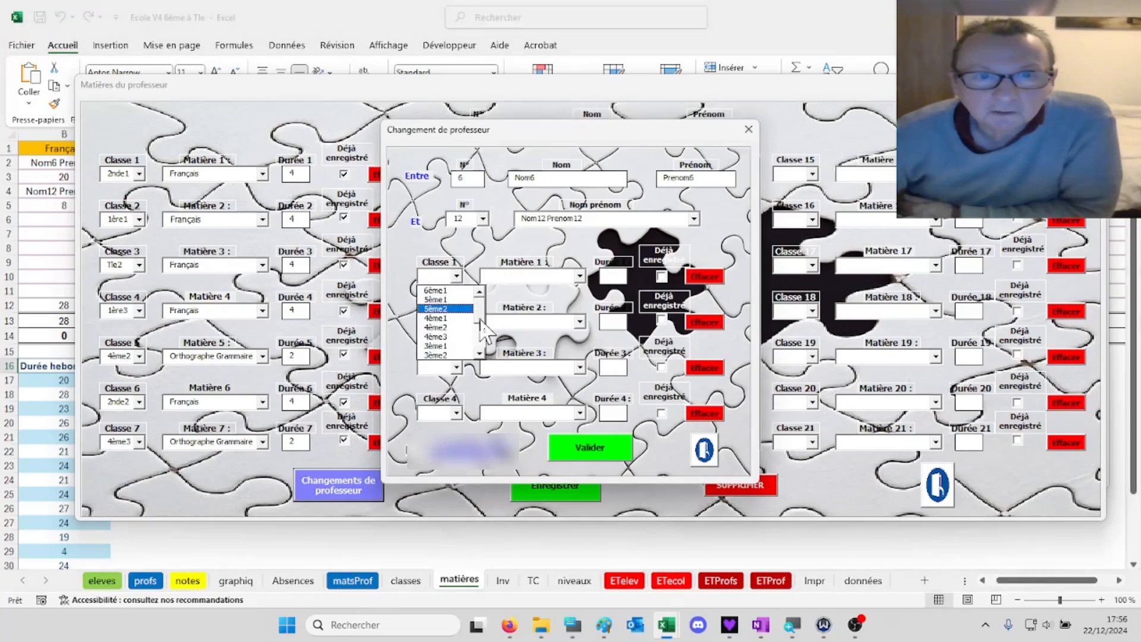
pyautogui.click(481, 334)
pyautogui.click(472, 319)
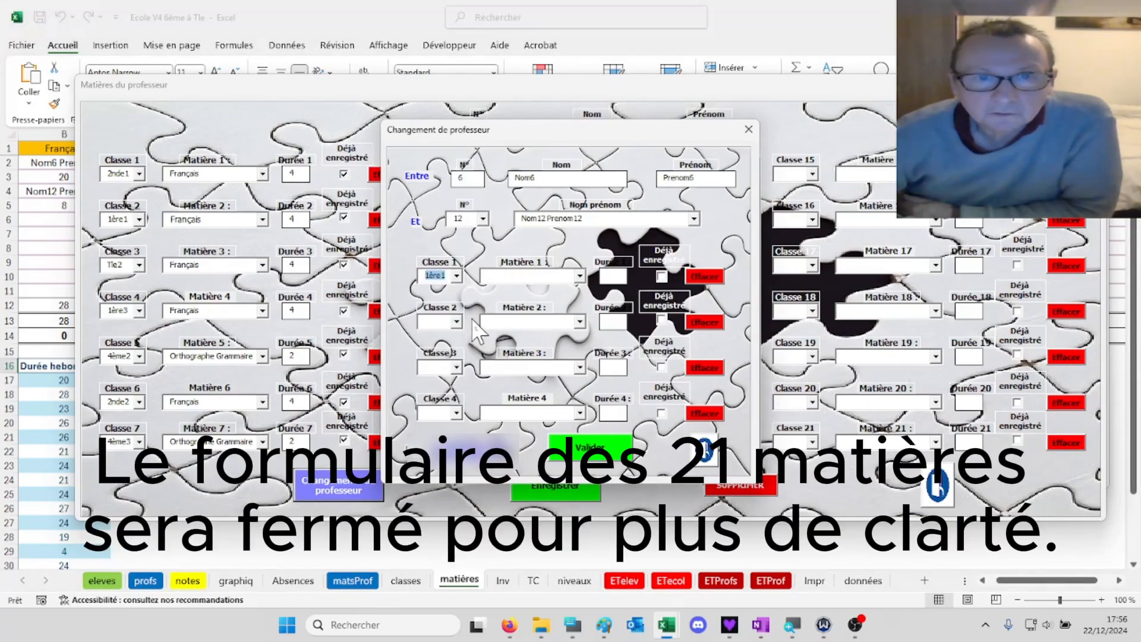
pyautogui.click(580, 275)
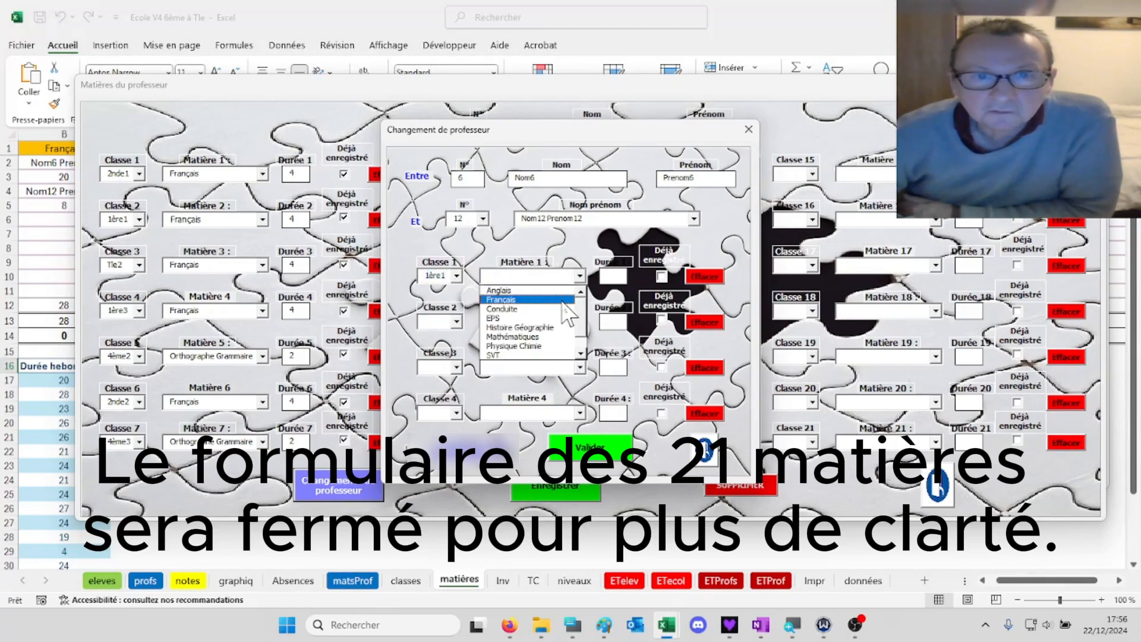
pyautogui.click(562, 300)
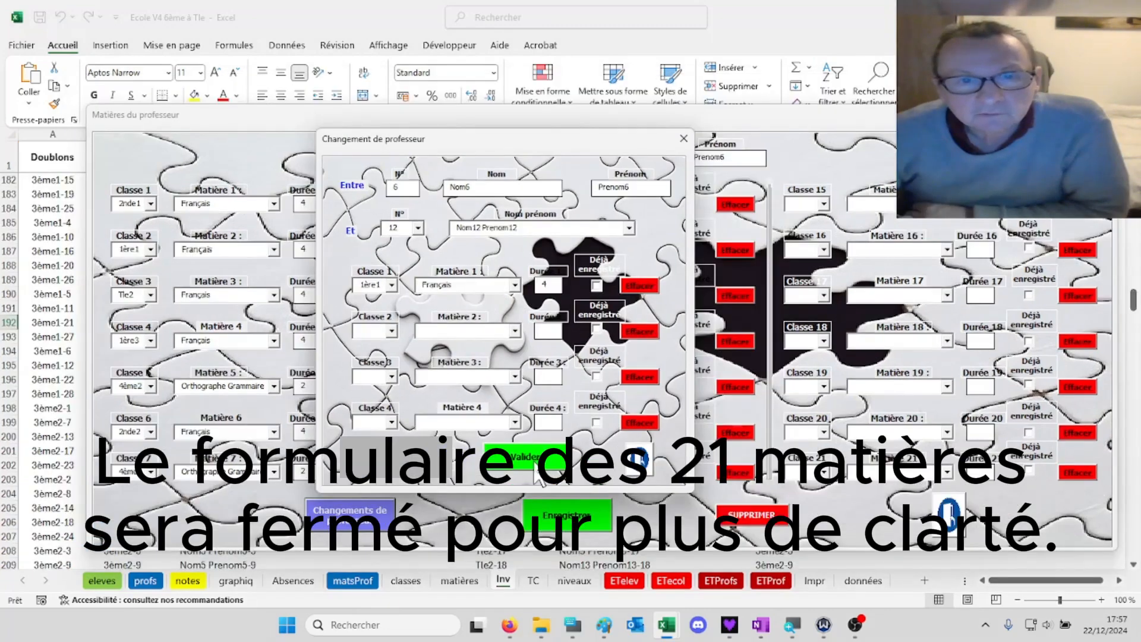
# Validate the teacher change for class 1ère1's Français and acknowledge every confirmation message
pyautogui.click(533, 461)
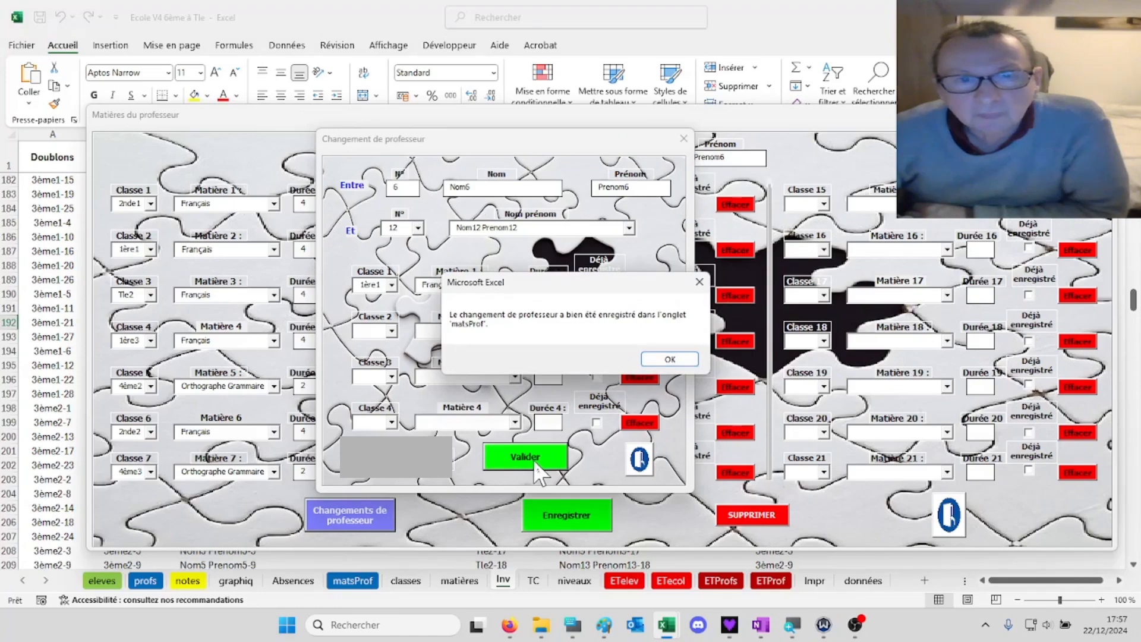
pyautogui.click(676, 357)
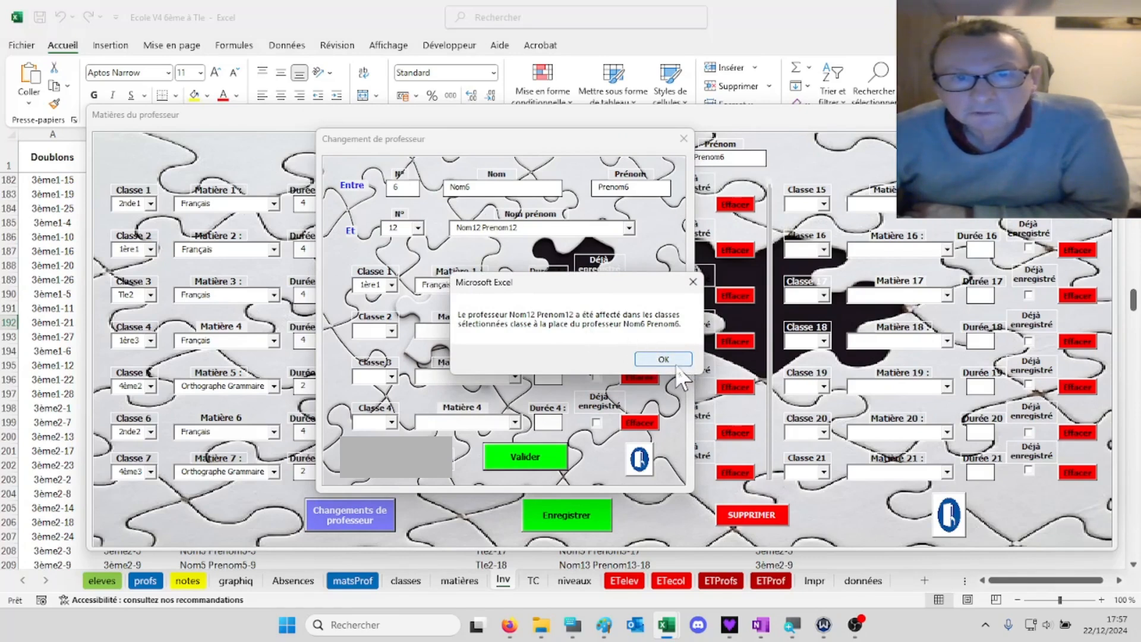
pyautogui.click(670, 361)
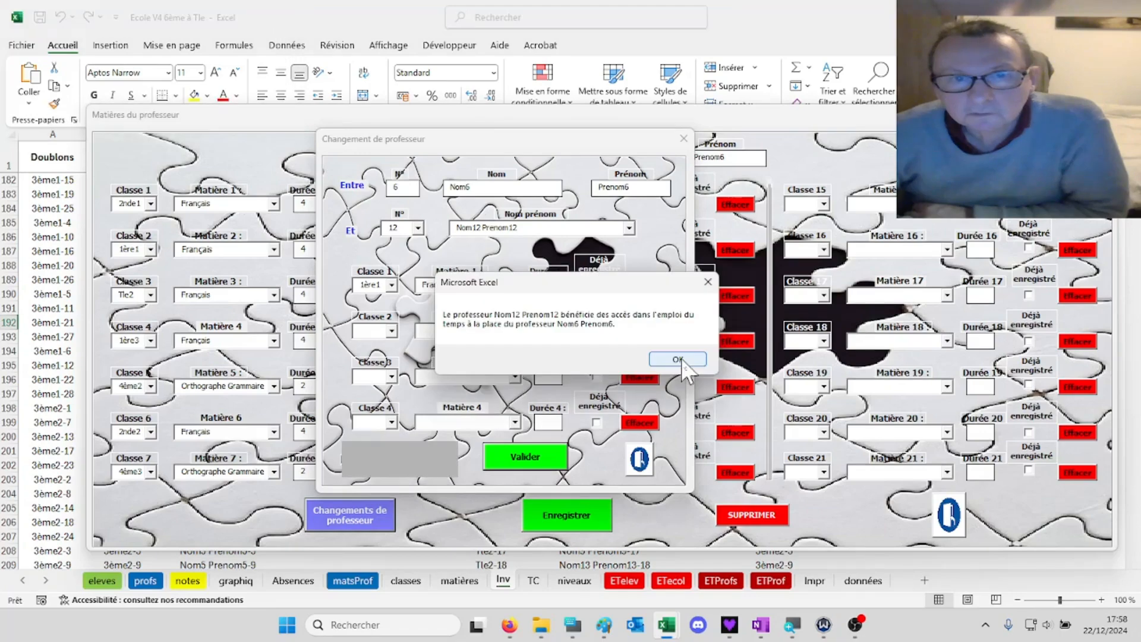
pyautogui.click(680, 358)
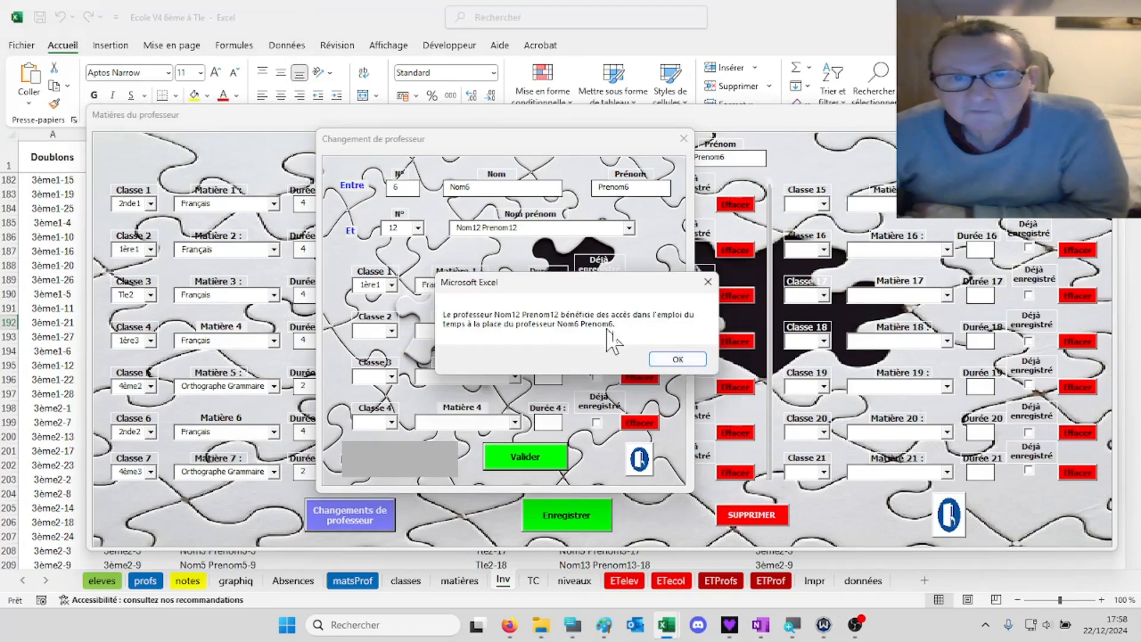
pyautogui.click(678, 359)
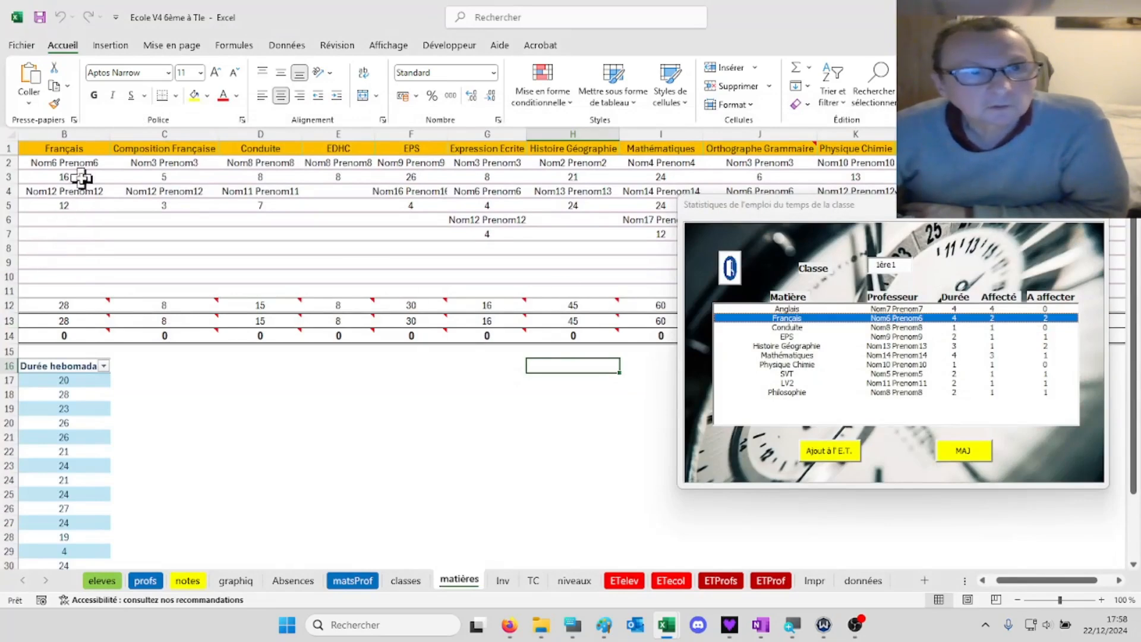
# Check teacher number 12's Français hours on the matières sheet and refresh class 1ère1's timetable statistics on ETelev
pyautogui.click(82, 206)
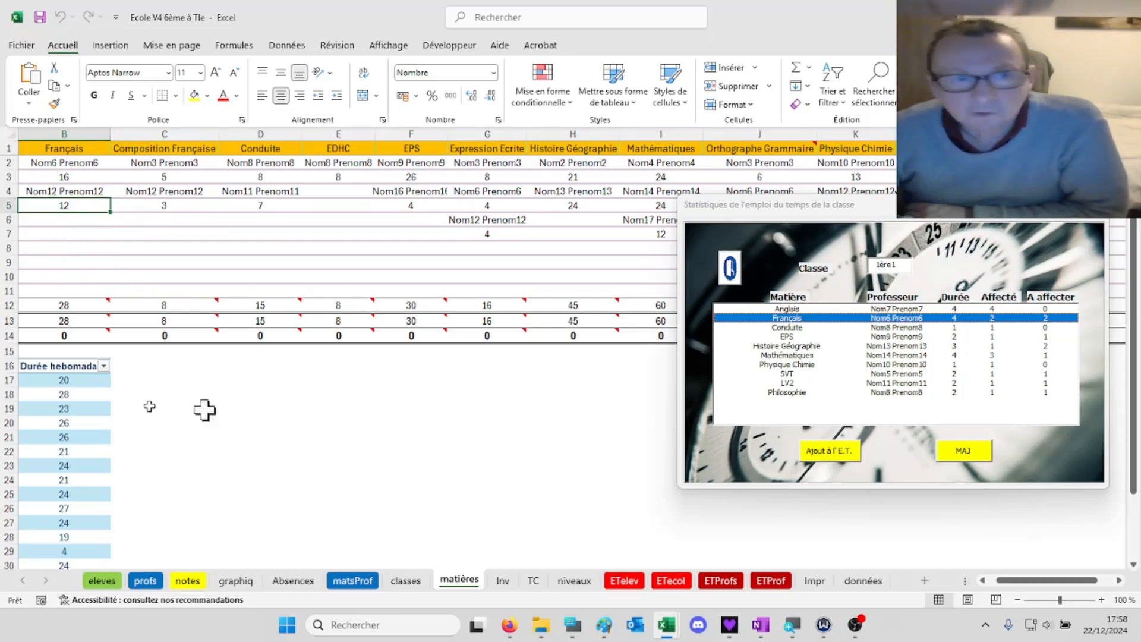
pyautogui.click(625, 580)
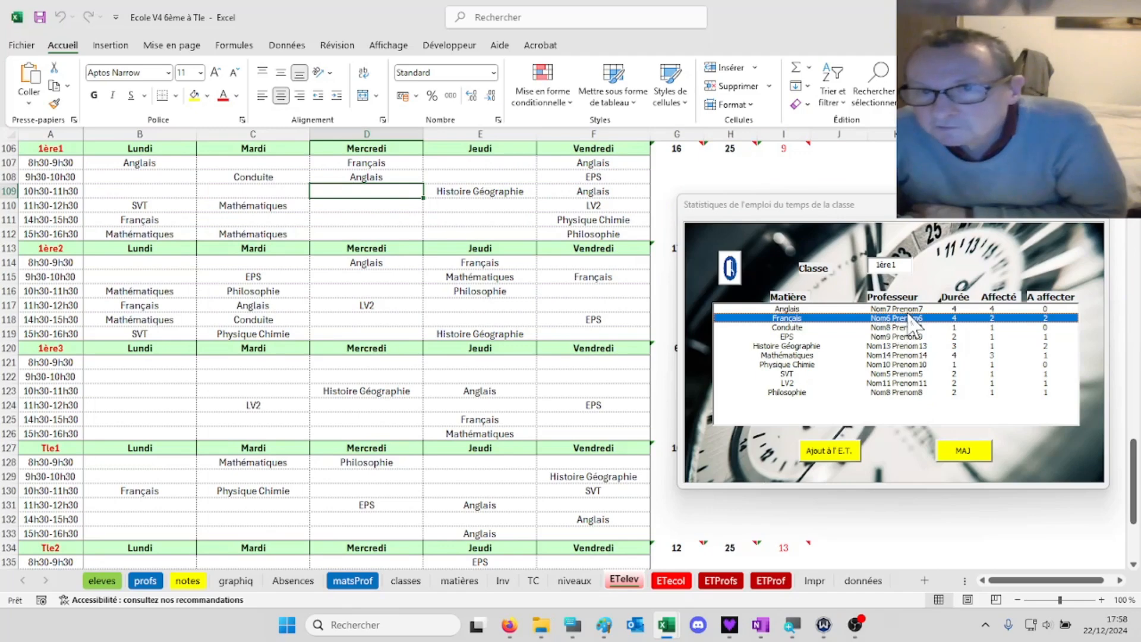
pyautogui.click(968, 454)
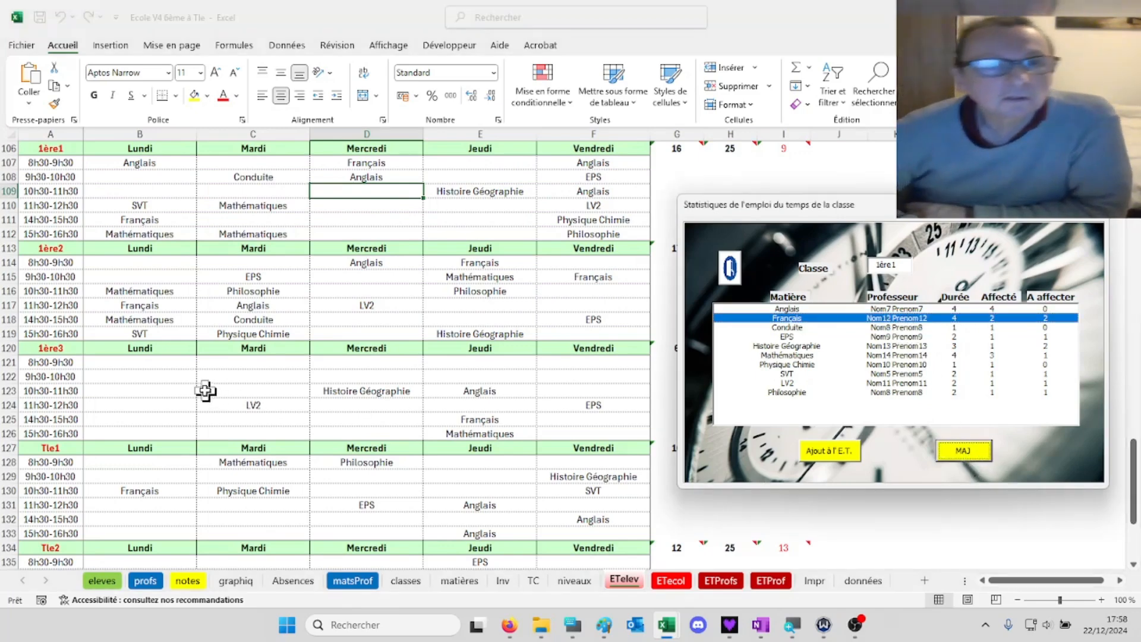
# Display teacher number 12's timetable on the Ecole form's ET prof page, keeping both forms clear of class 1ère1's slots
pyautogui.doubleClick(354, 194)
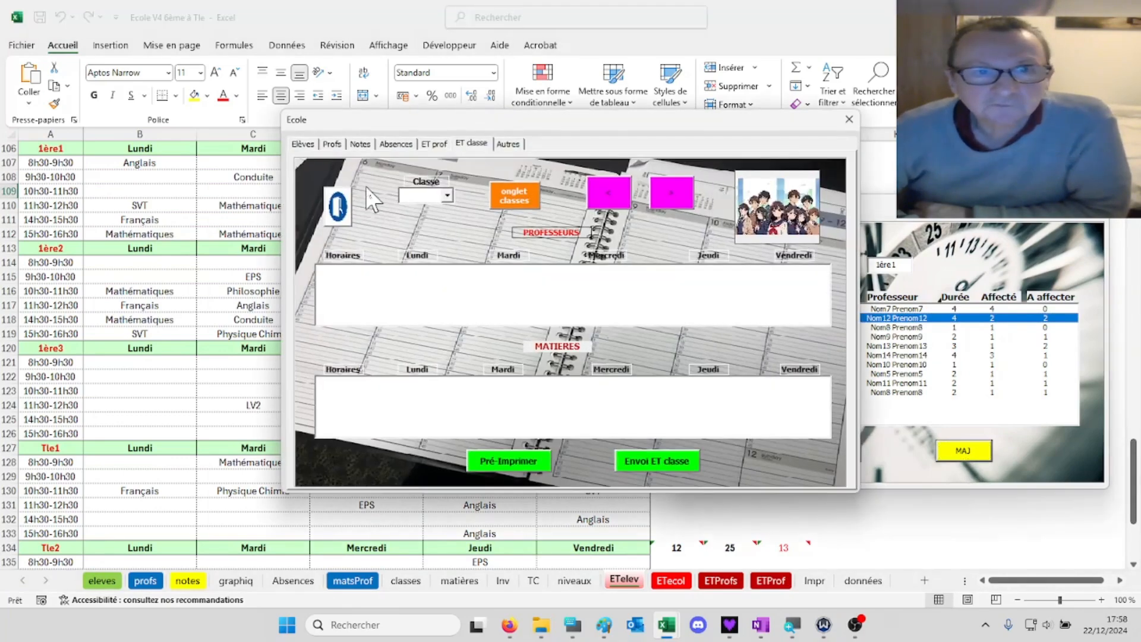
pyautogui.click(435, 144)
pyautogui.click(538, 195)
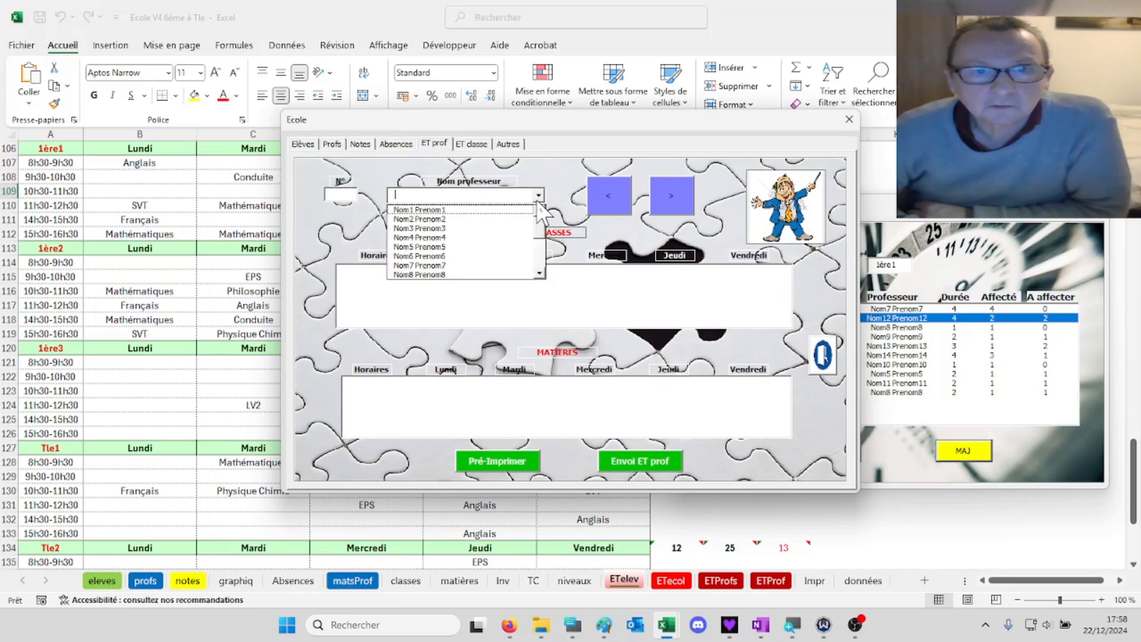
pyautogui.click(511, 256)
pyautogui.moveTo(572, 127); pyautogui.dragTo(370, 281)
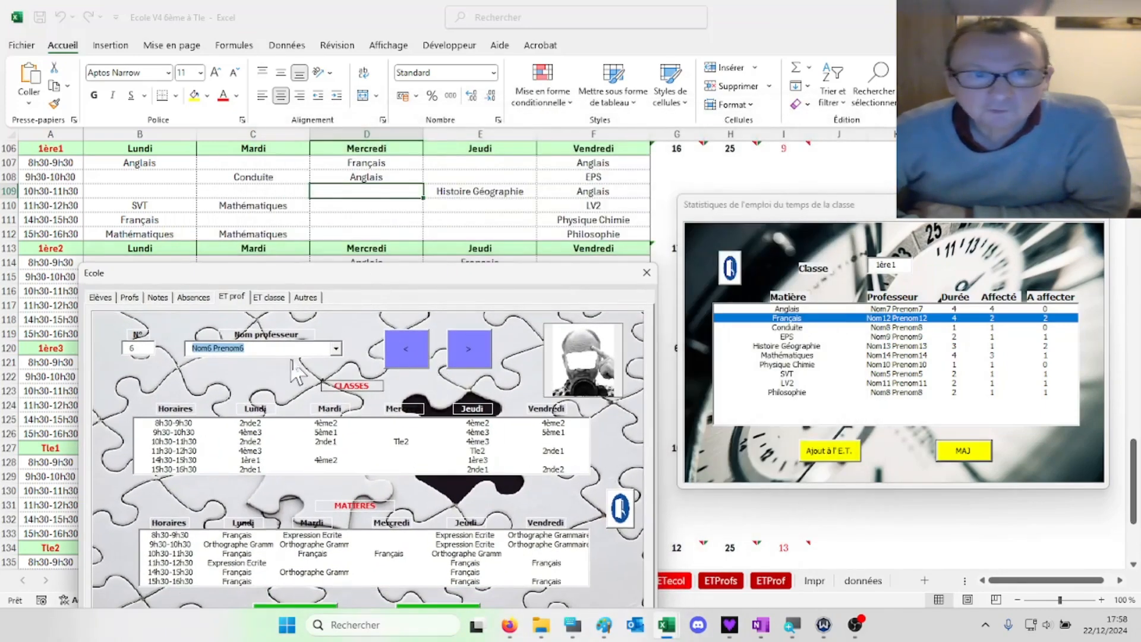
pyautogui.click(337, 349)
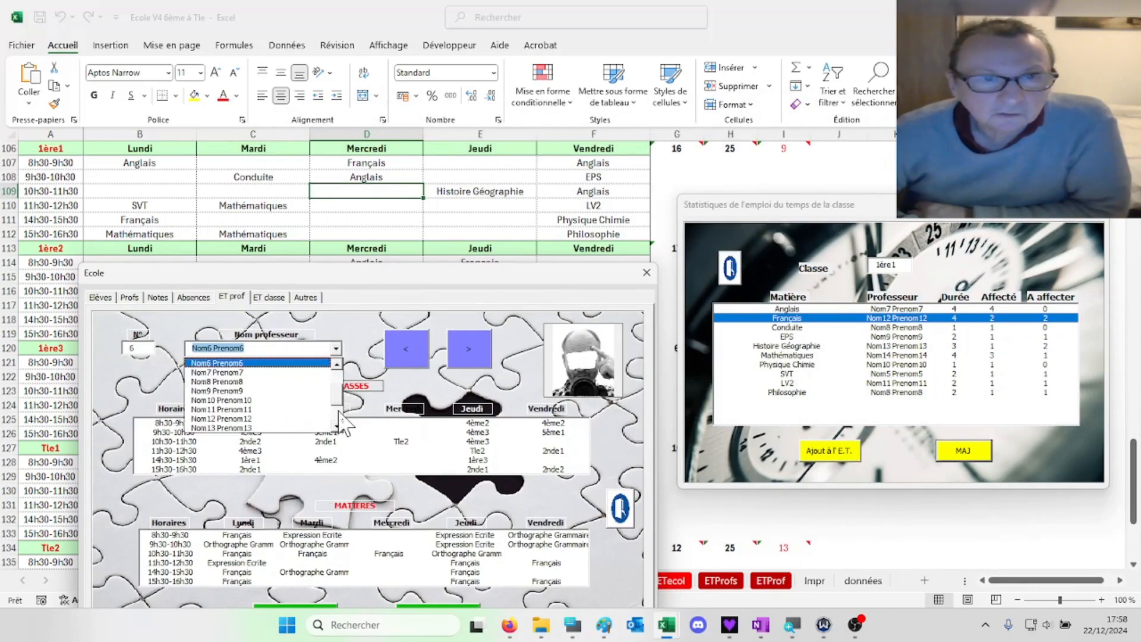
pyautogui.click(279, 419)
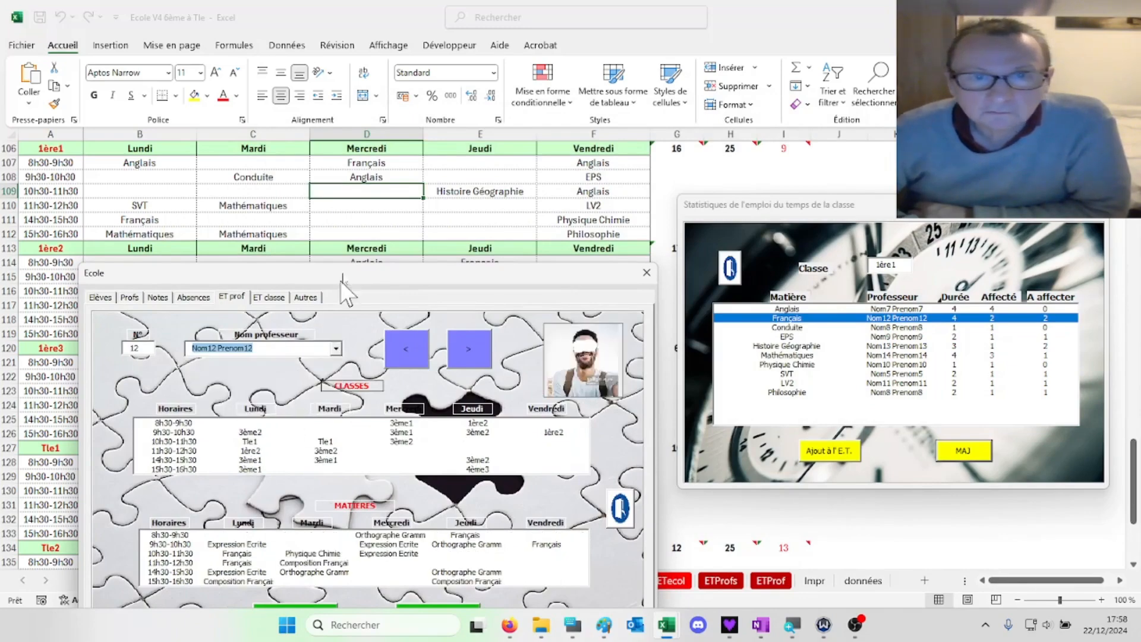
pyautogui.moveTo(371, 281); pyautogui.dragTo(345, 273)
pyautogui.moveTo(779, 212); pyautogui.dragTo(758, 270)
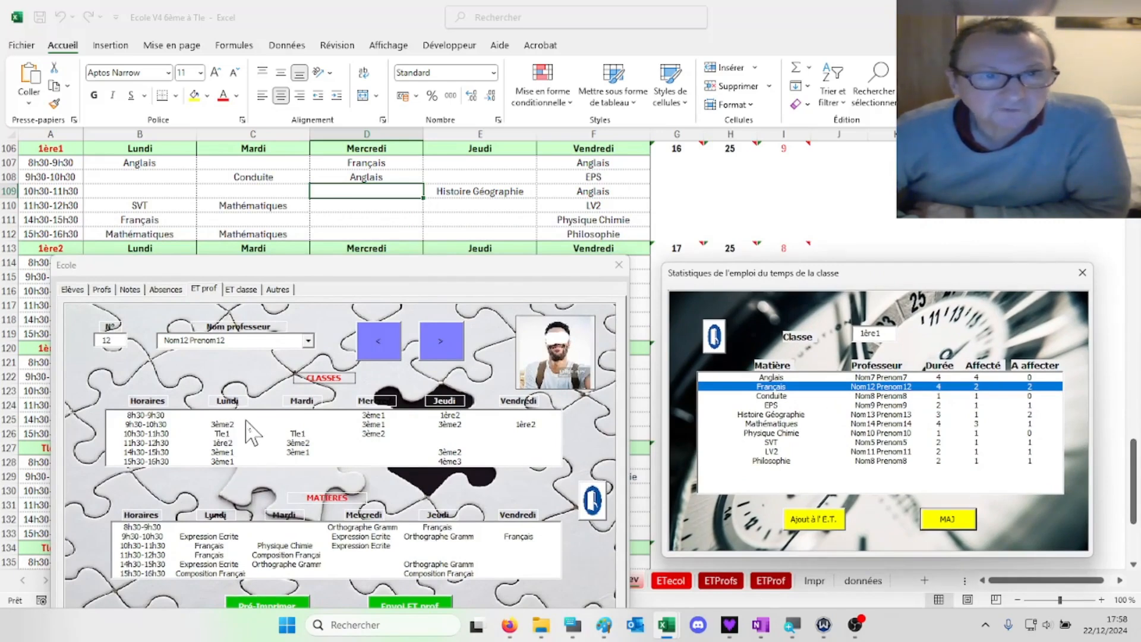
# Add a Français lesson to class 1ère1's timetable on Mardi at 8h30-9h30
pyautogui.click(273, 172)
pyautogui.doubleClick(275, 163)
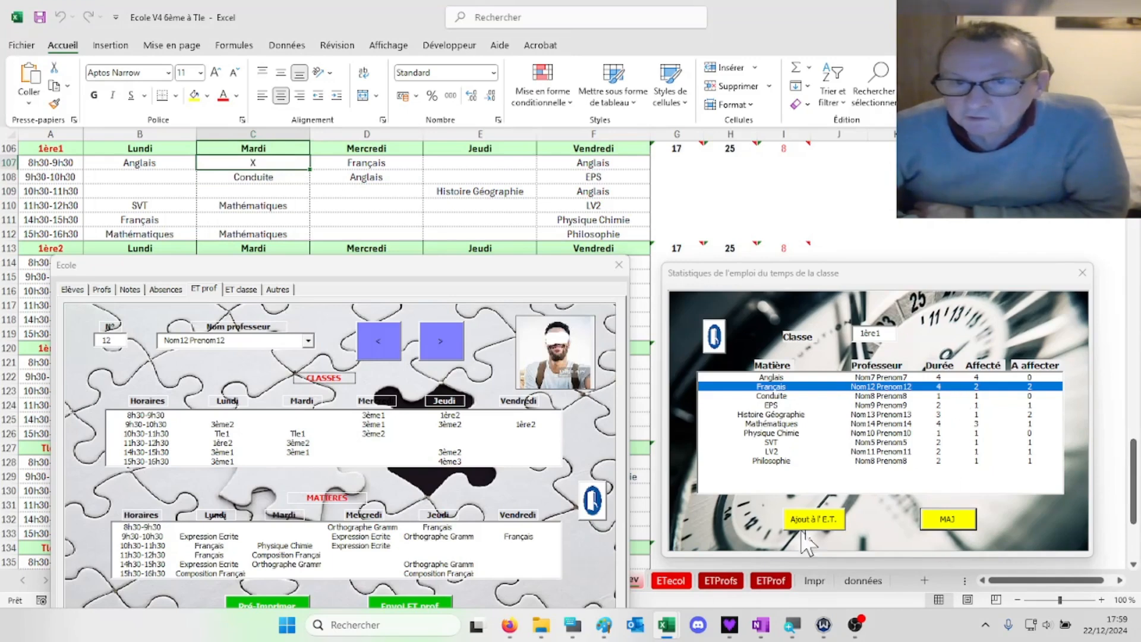
pyautogui.click(823, 524)
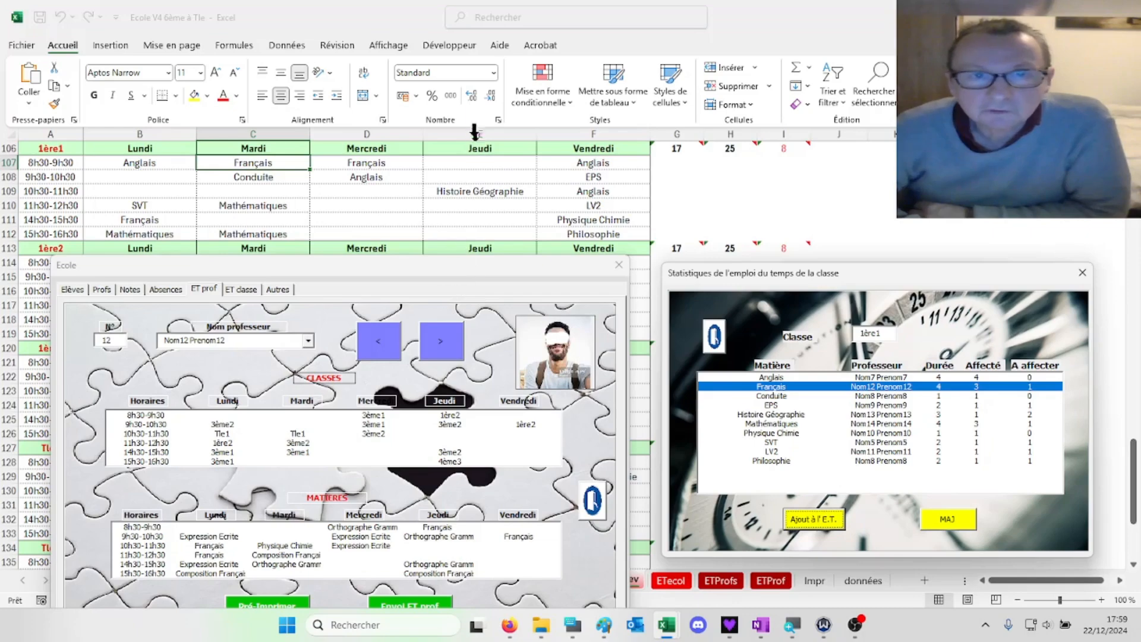
# Add a Français lesson to class 1ère1's timetable on Mercredi at 11h30-12h30
pyautogui.moveTo(468, 268); pyautogui.dragTo(465, 257)
pyautogui.click(388, 207)
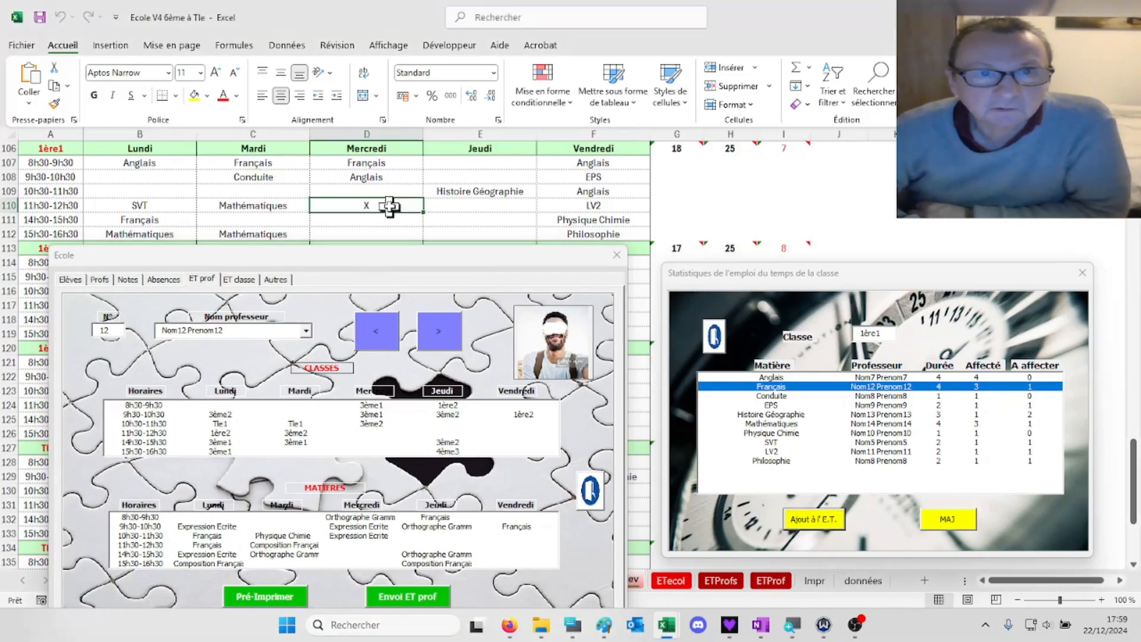
pyautogui.click(834, 523)
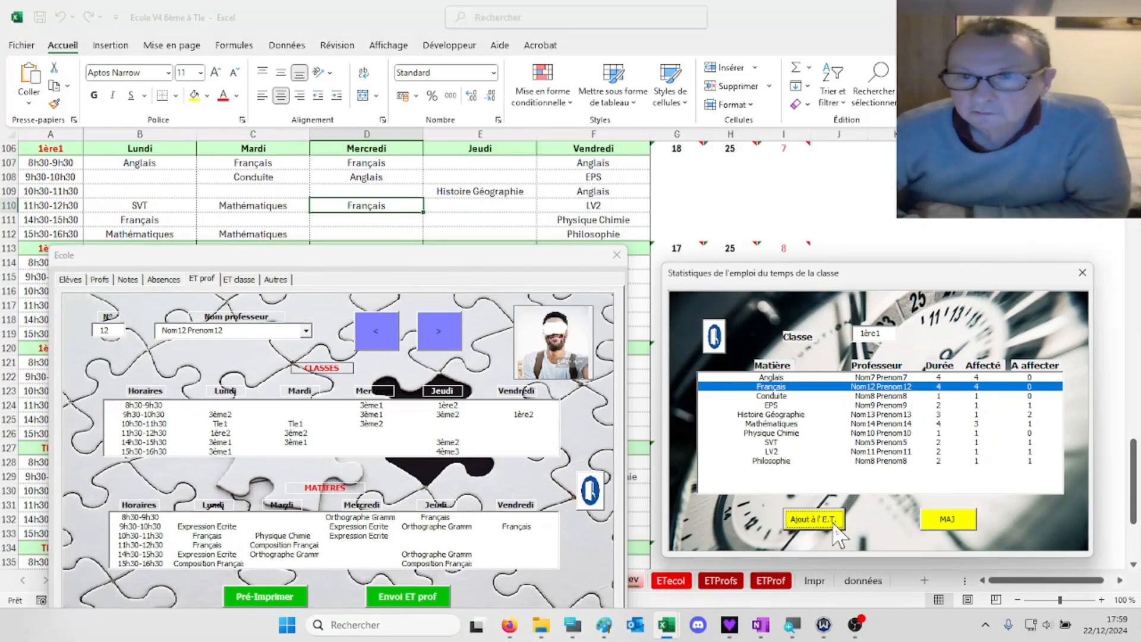
# Select EPS in class 1ère1's timetable statistics
pyautogui.click(882, 406)
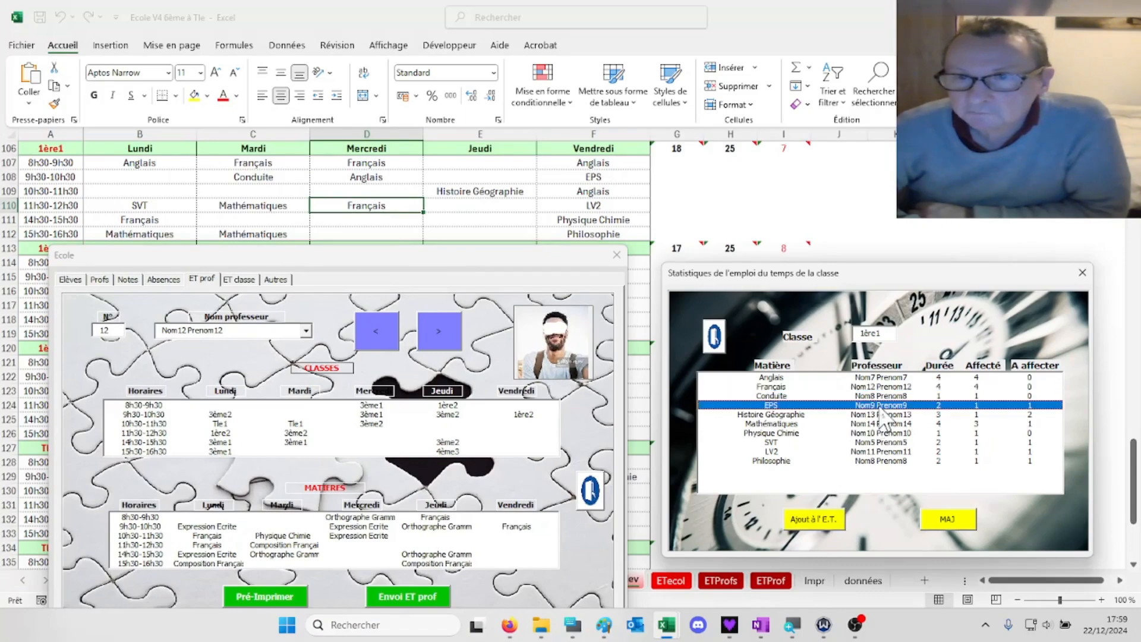